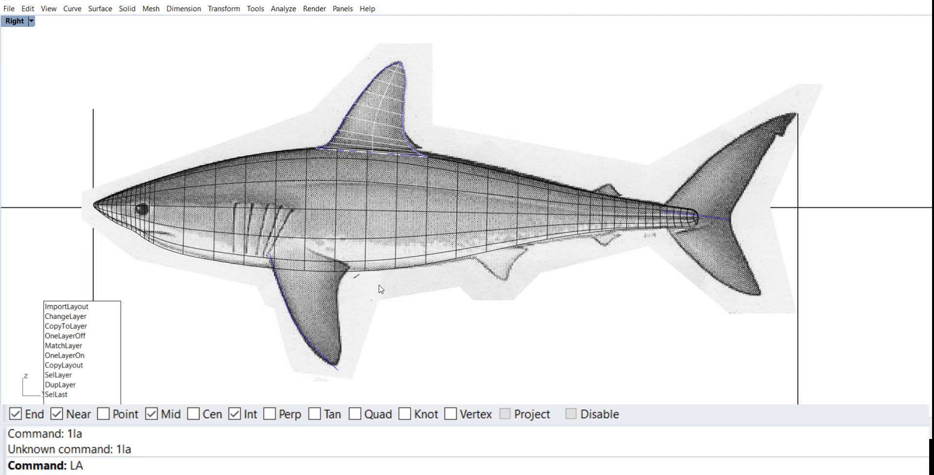
Step: Open the layer list and turn off the black shark body layer to expose the tail in the reference image
key("Return")
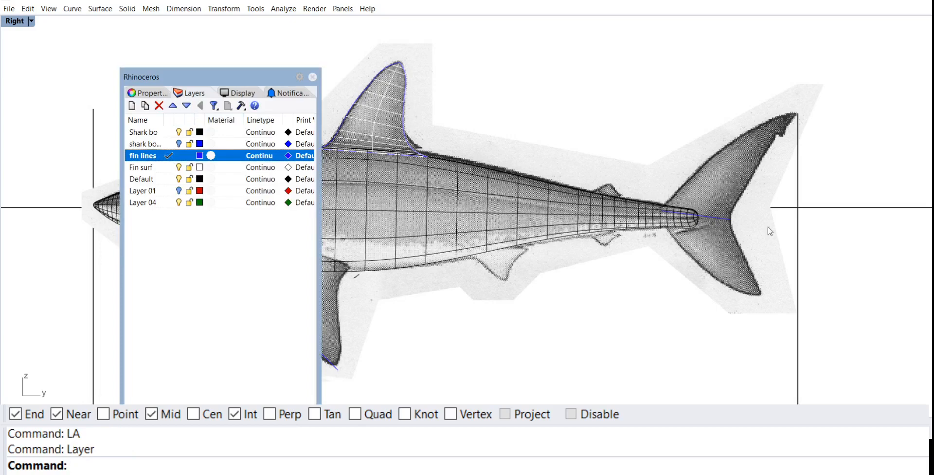
right_click_drag(758, 225, 933, 224)
scroll(688, 227, "up", 6)
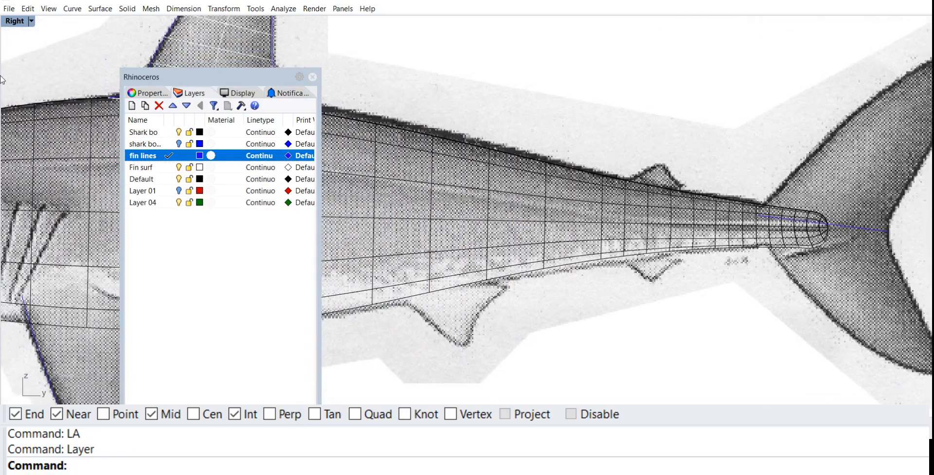
left_click(179, 132)
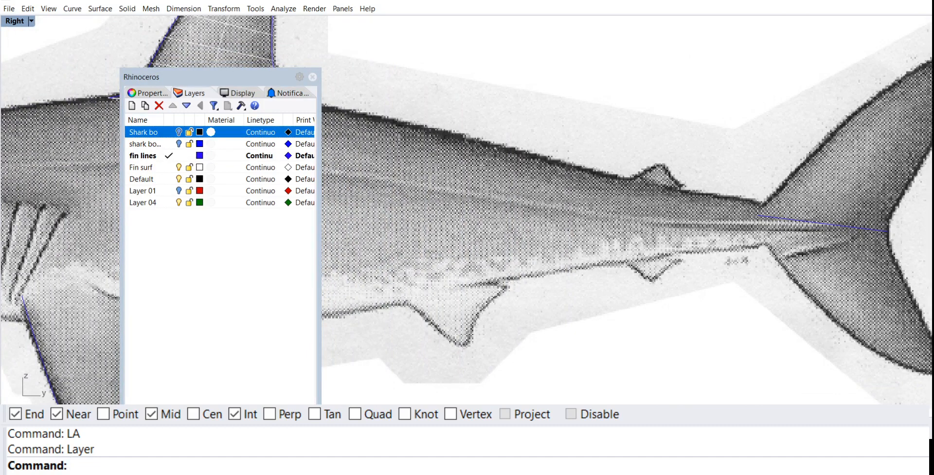
left_click(73, 9)
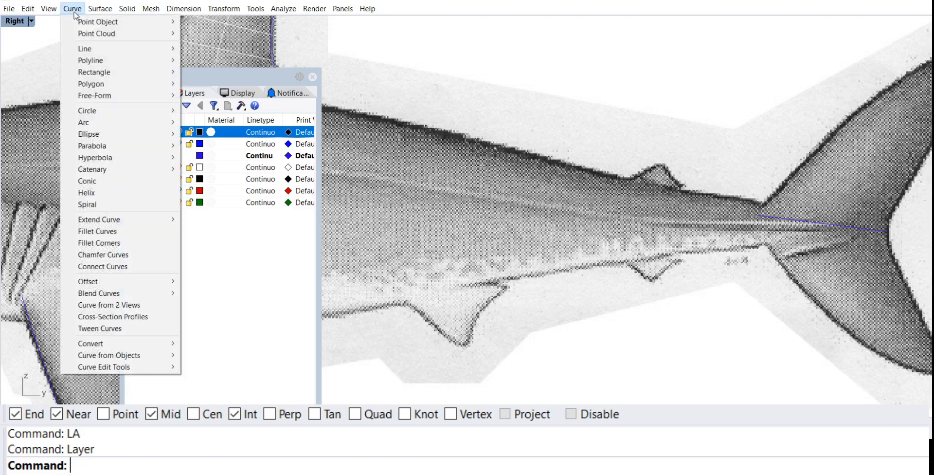
mouse_move(126, 95)
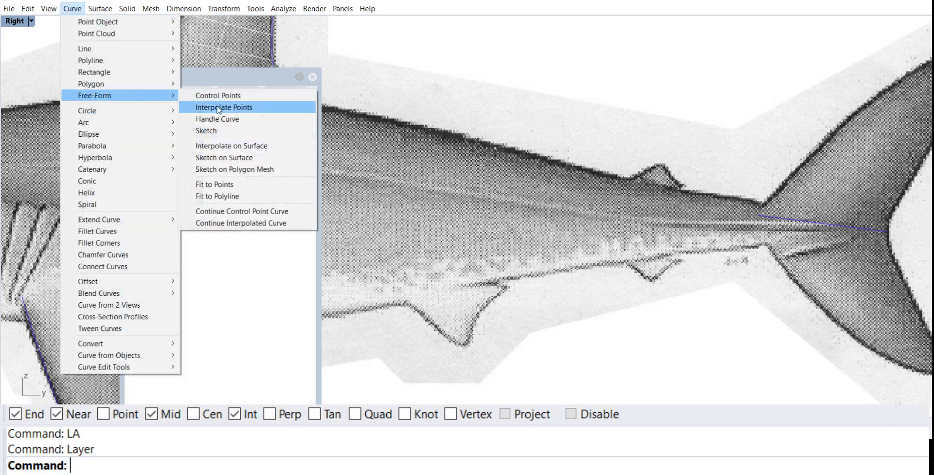
left_click(229, 107)
right_click_drag(724, 222, 582, 197)
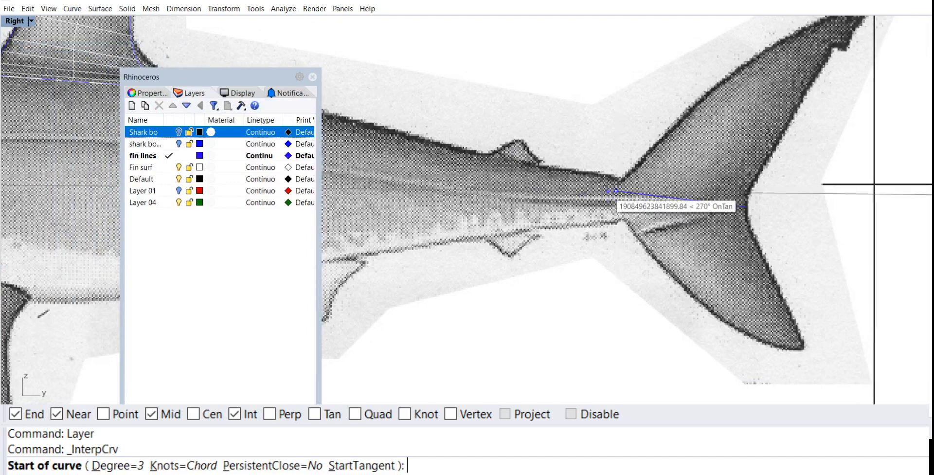
key("Escape")
Step: Delete the existing straight blue line running through the base of the tail fin
left_click(683, 197)
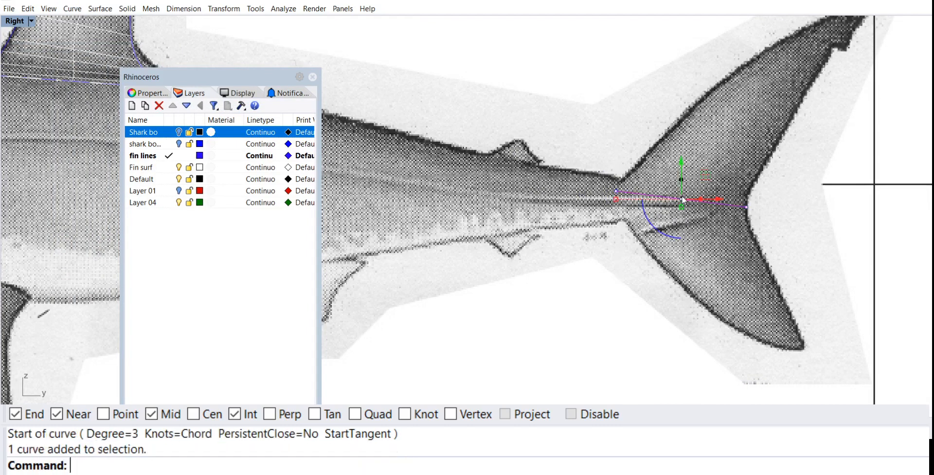
key("Delete")
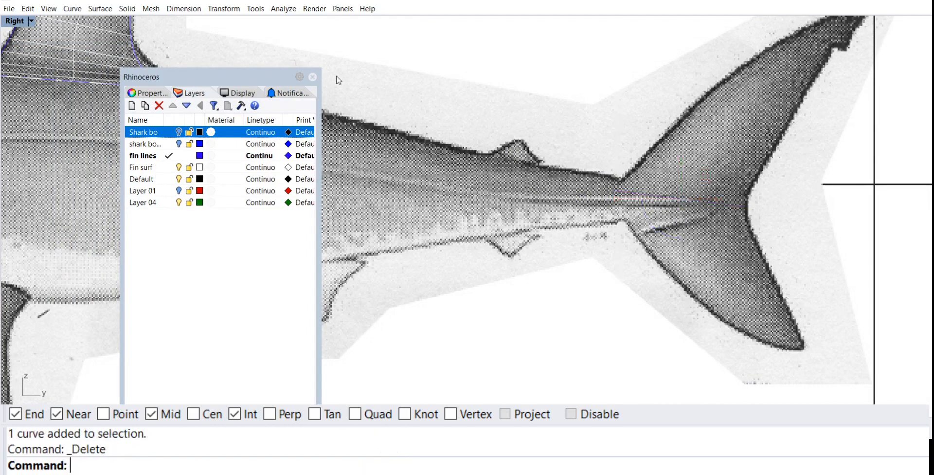
Step: Trace the upper tail lobe's leading edge with an interpolated curve from inside the tail base to just past the upper tip
left_click(72, 9)
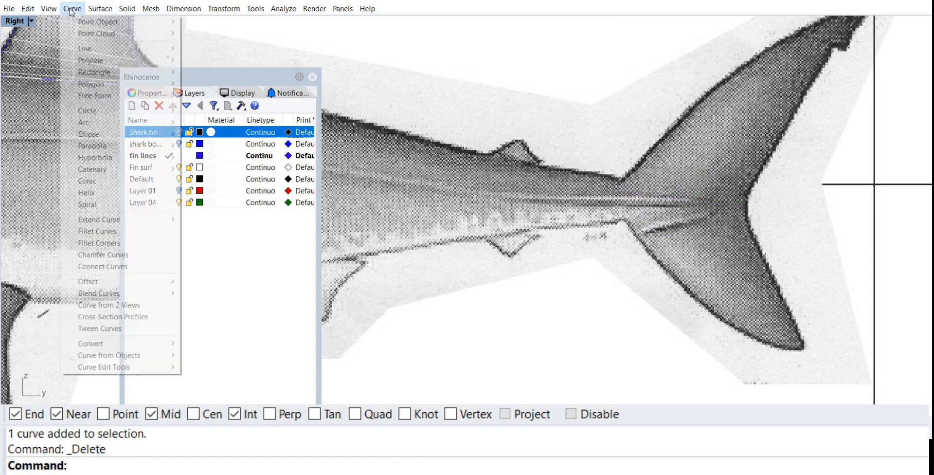
mouse_move(110, 98)
left_click(219, 105)
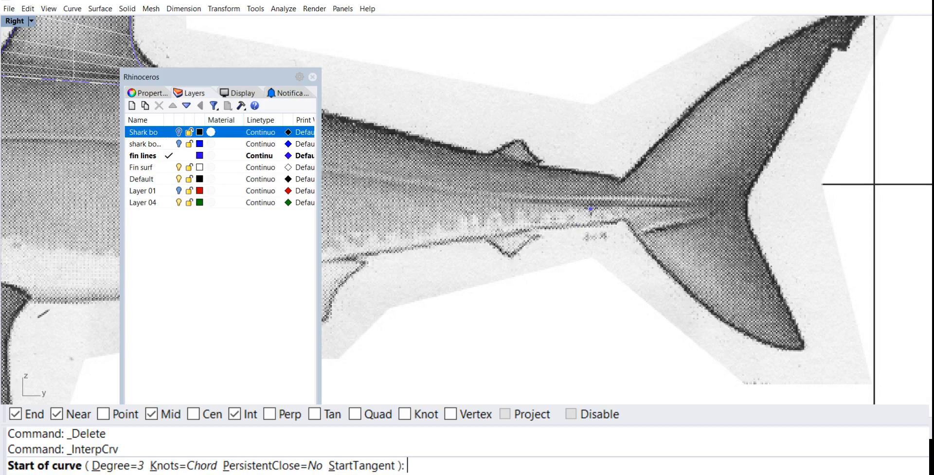
left_click(608, 194)
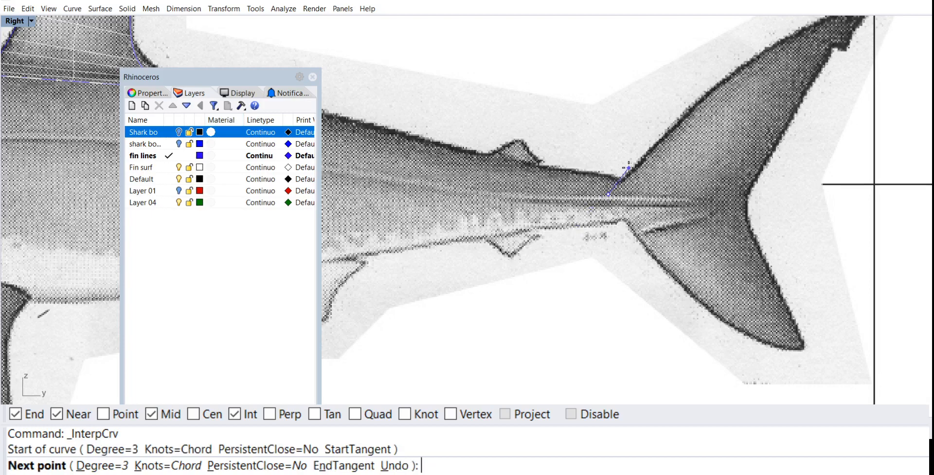
right_click_drag(630, 169, 546, 193)
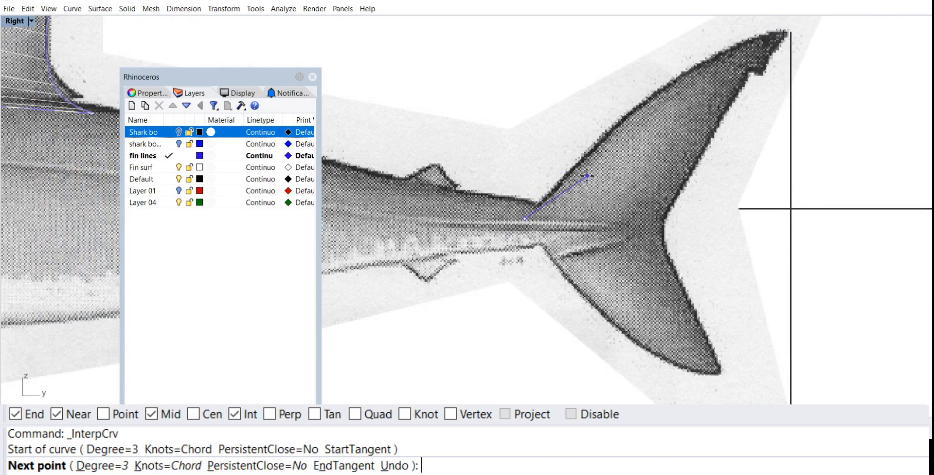
left_click(582, 157)
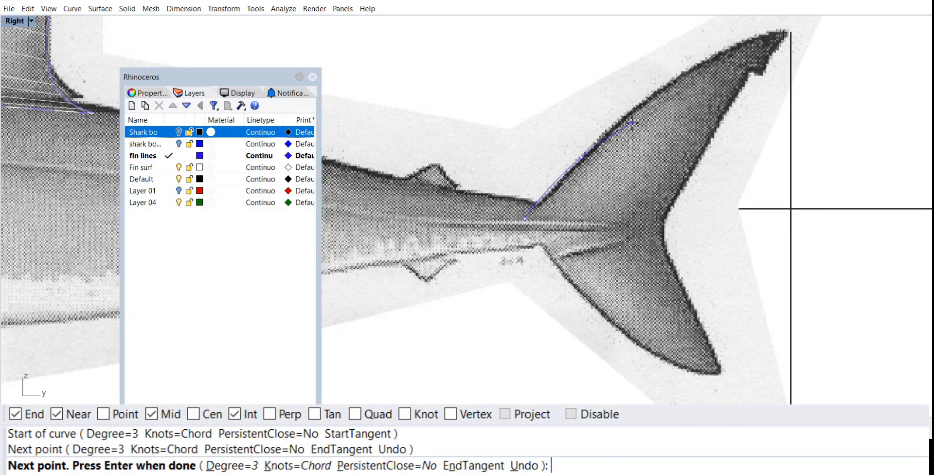
left_click(640, 106)
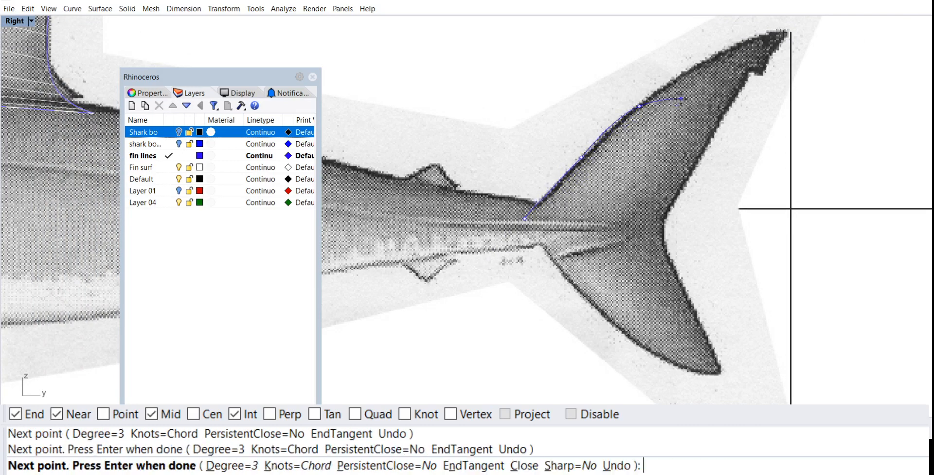
right_click_drag(672, 99, 503, 148)
left_click(535, 111)
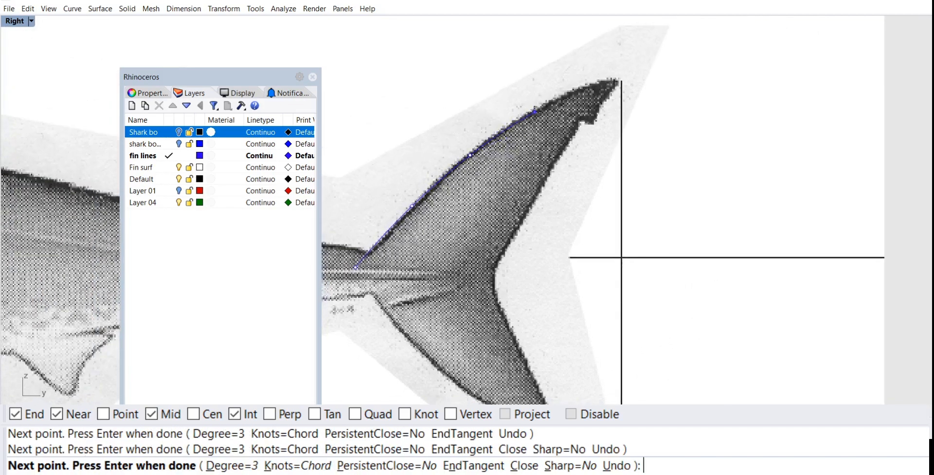
left_click(603, 79)
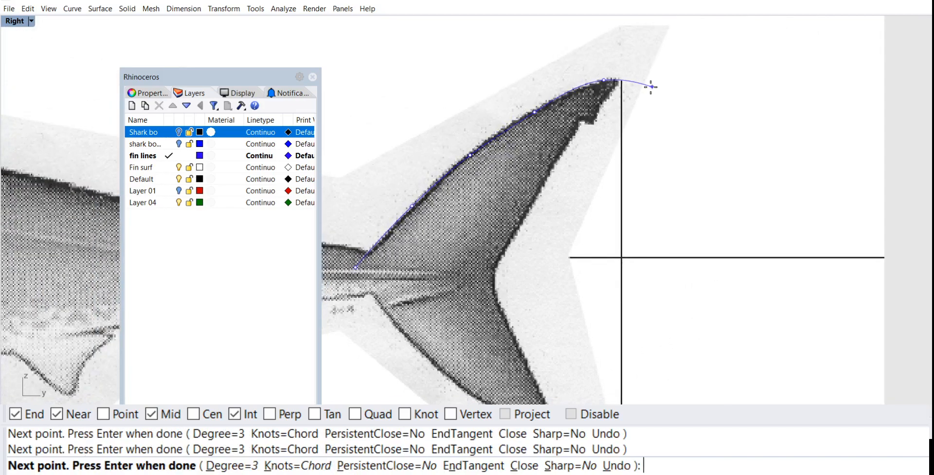
left_click(633, 84)
scroll(633, 84, "up", 3)
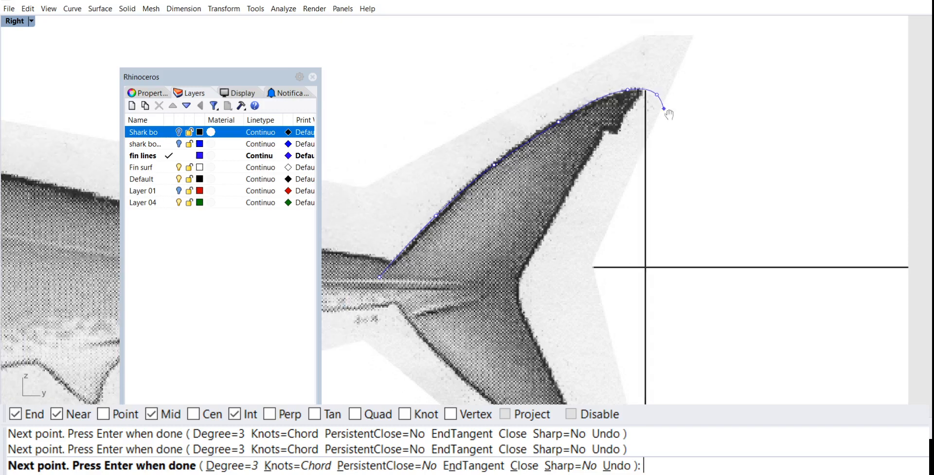
key("Return")
key("Return")
Step: Draw an interpolated curve from beyond the upper tail tip down the short rear edge to just past the notch's outer corner
left_click(653, 75)
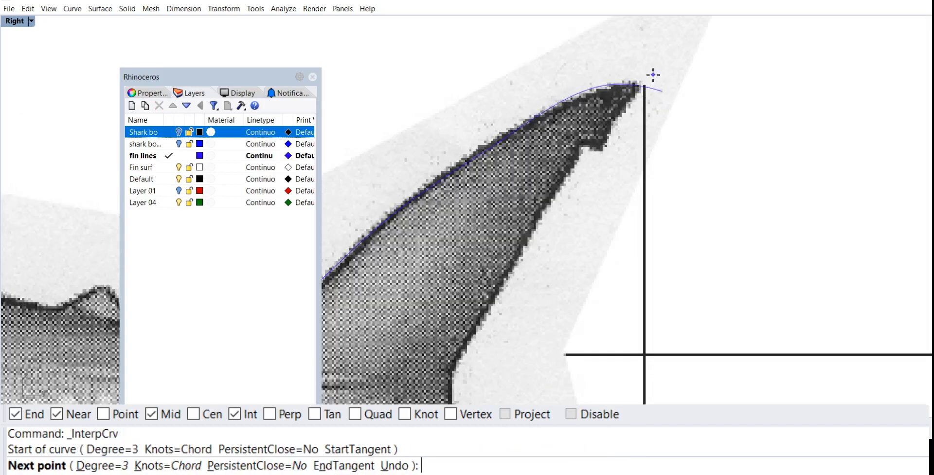
left_click(621, 110)
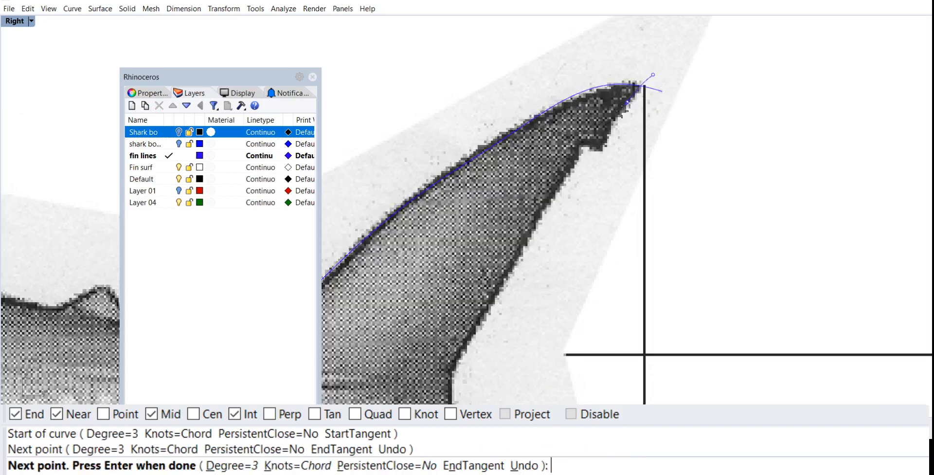
left_click(598, 165)
key("Return")
Step: Draw a short interpolated curve along the notch below the upper tail tip, extending into the fin past the inner corner
key("Return")
left_click(603, 152)
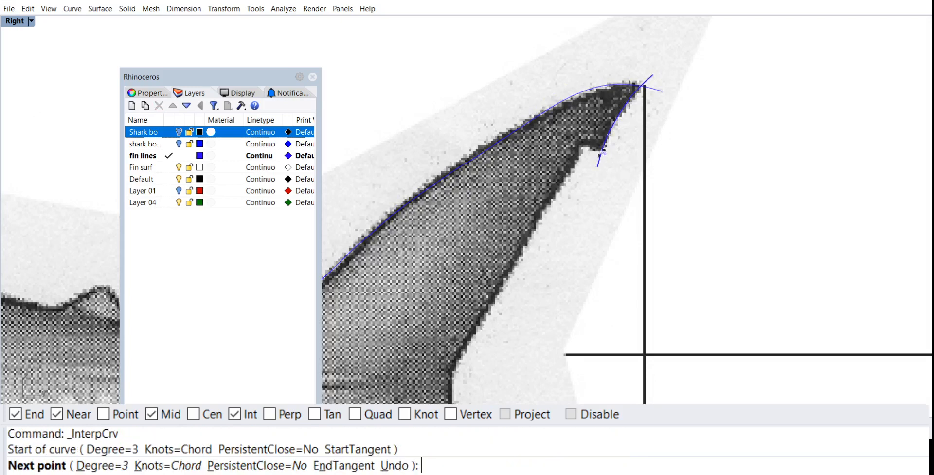
left_click(583, 146)
left_click(561, 146)
key("Return")
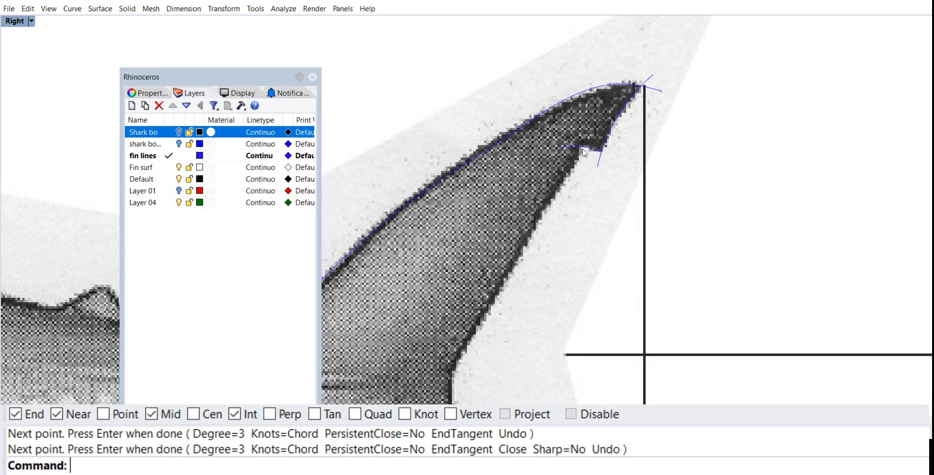
Step: Start an interpolated curve at the notch's inner corner and trace the upper lobe's trailing edge around the tail fork
scroll(666, 97, "down", 3)
scroll(665, 99, "up", 3)
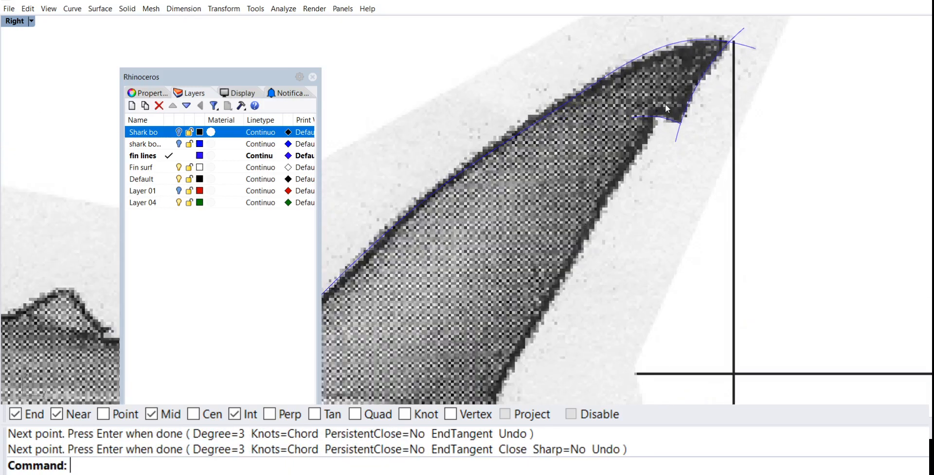
key("Return")
left_click(656, 117)
left_click(623, 175)
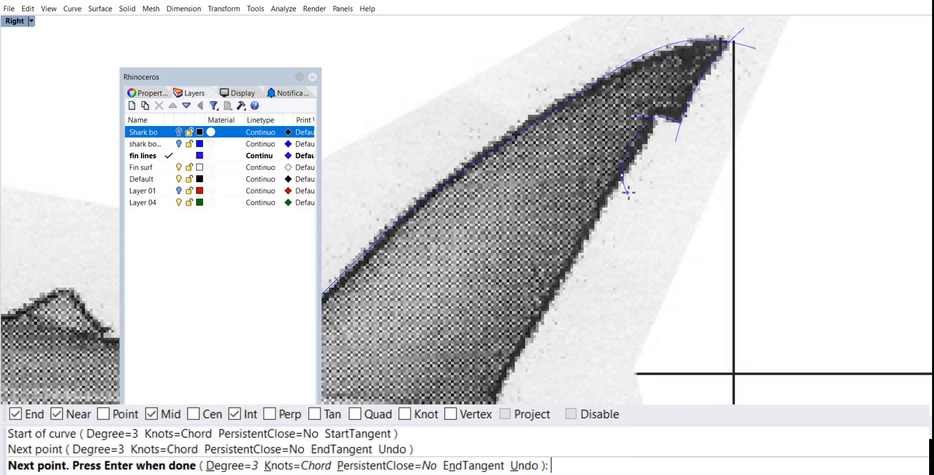
right_click_drag(626, 192, 687, 68)
right_click_drag(640, 163, 658, 73)
left_click(596, 150)
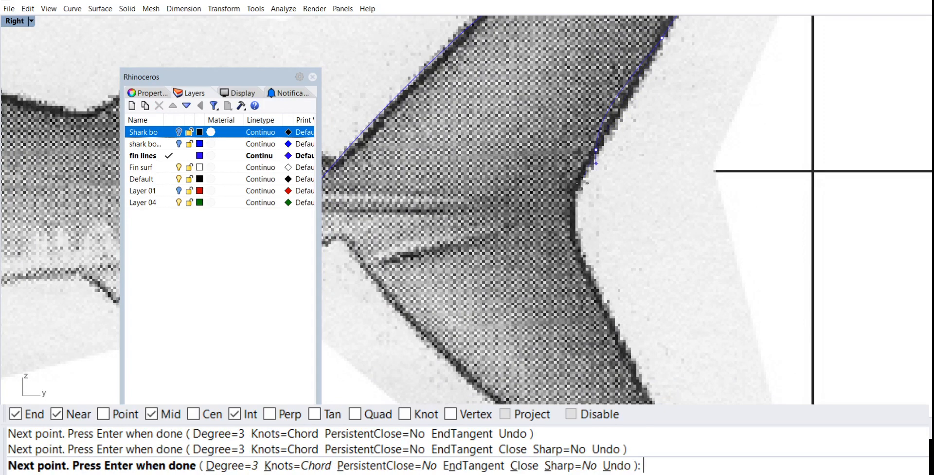
left_click(568, 204)
right_click_drag(569, 204, 550, 153)
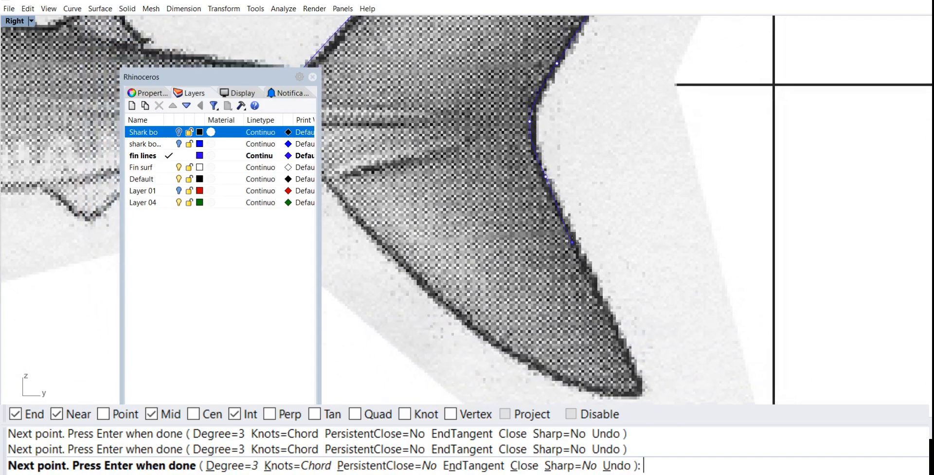
Step: Continue the trailing-edge curve down the lower tail lobe and finish it beyond the lower tip
scroll(606, 304, "up", 8)
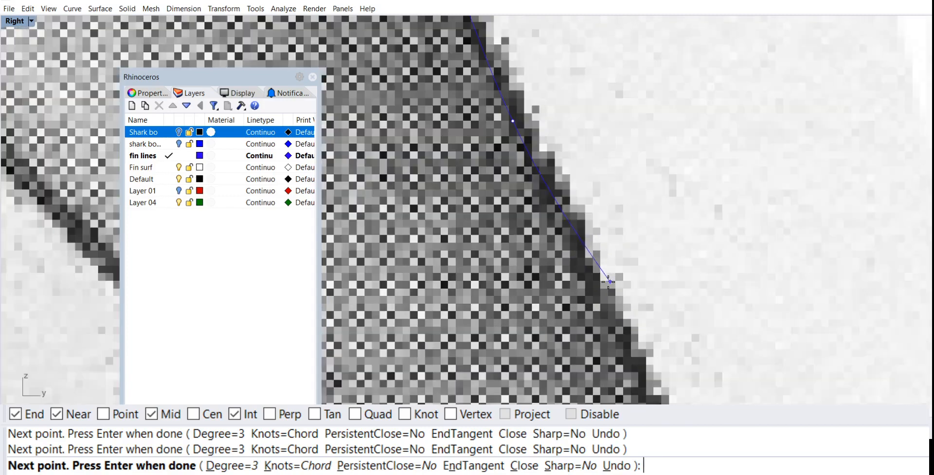
right_click_drag(608, 282, 623, 195)
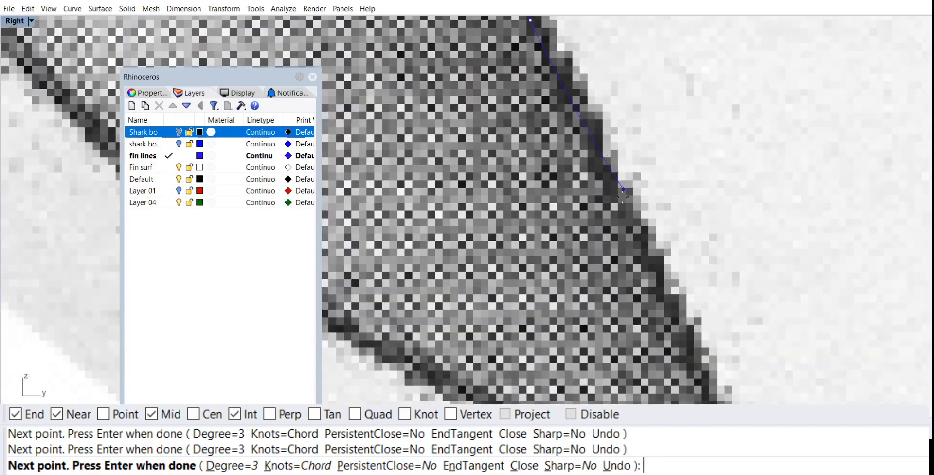
scroll(622, 213, "down", 5)
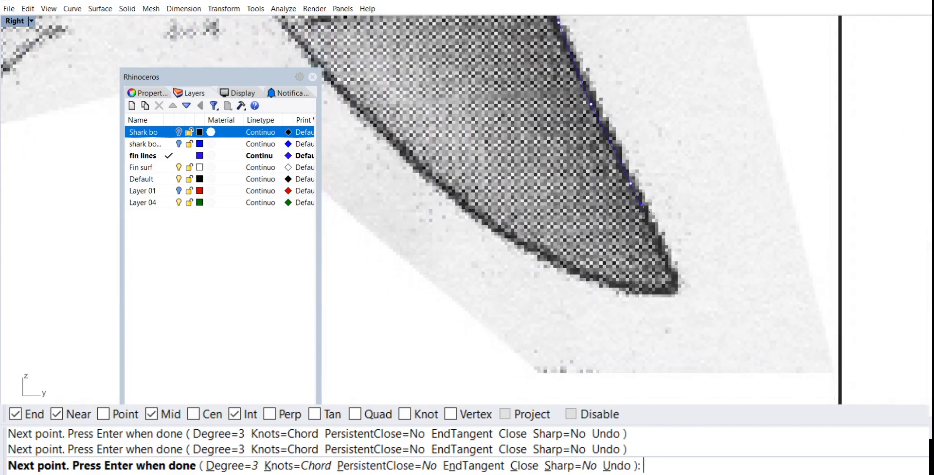
left_click(660, 240)
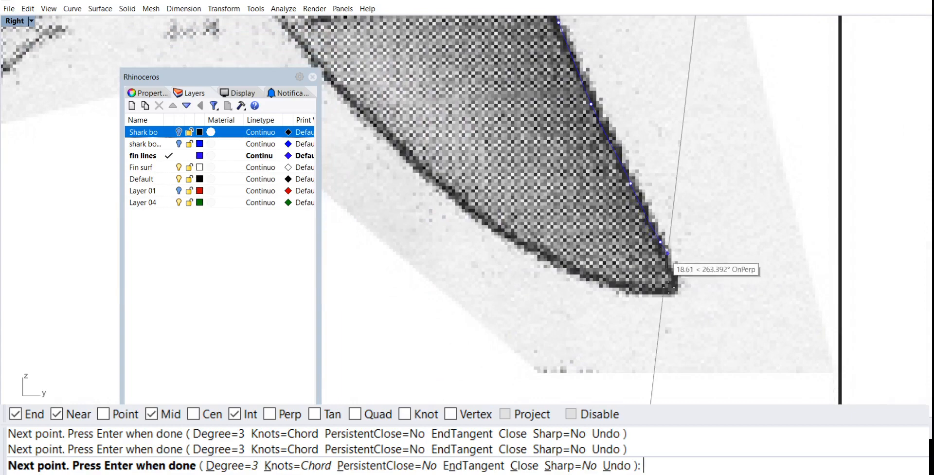
left_click(675, 334)
right_click(675, 334)
Step: Trace the lower tail lobe's leading edge with an interpolated curve from inside the tail base to past the lower tip
scroll(653, 271, "down", 6)
right_click_drag(633, 233, 631, 271)
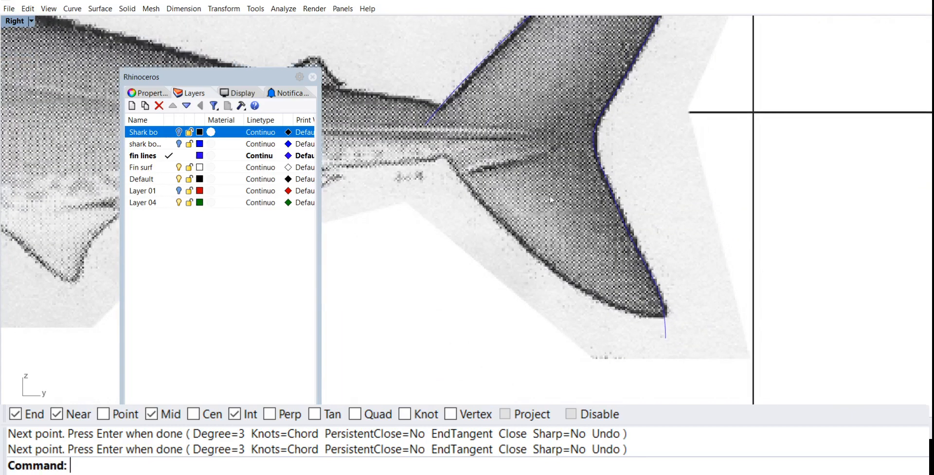
scroll(497, 158, "up", 4)
right_click_drag(476, 152, 606, 166)
scroll(605, 166, "up", 2)
key("Return")
left_click(510, 127)
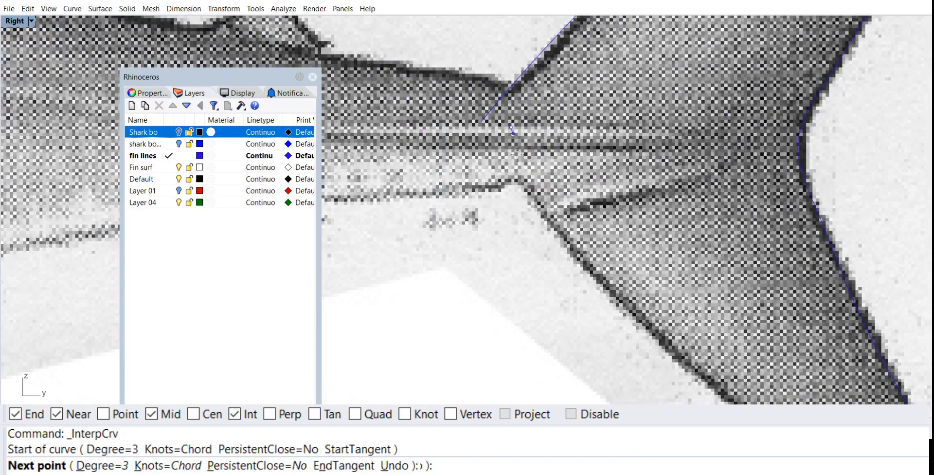
left_click(541, 222)
right_click_drag(548, 228, 525, 99)
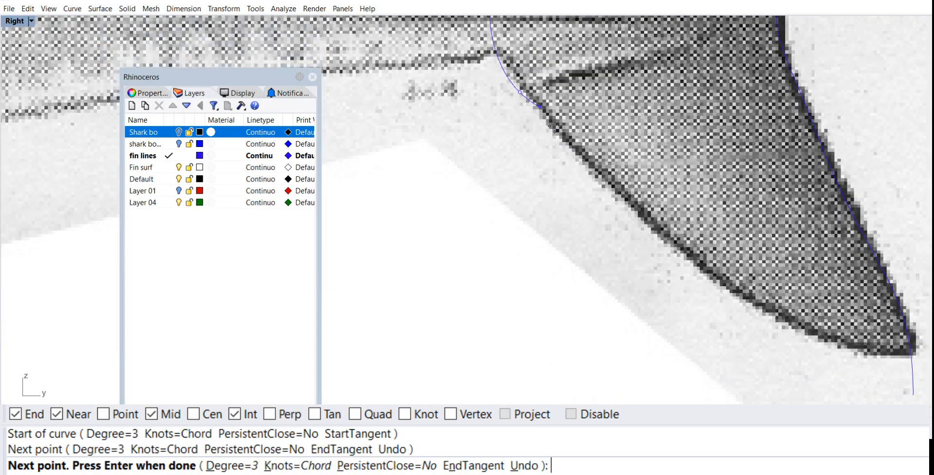
left_click(583, 155)
left_click(650, 225)
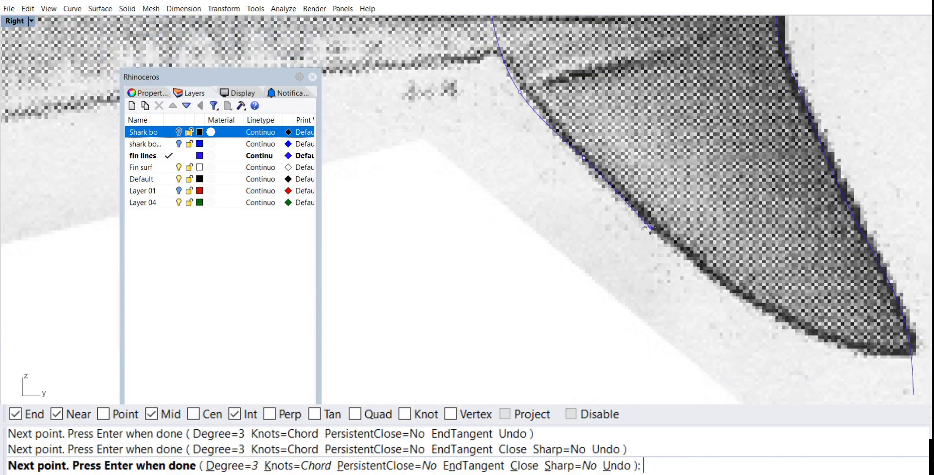
right_click_drag(686, 238, 580, 188)
left_click(611, 229)
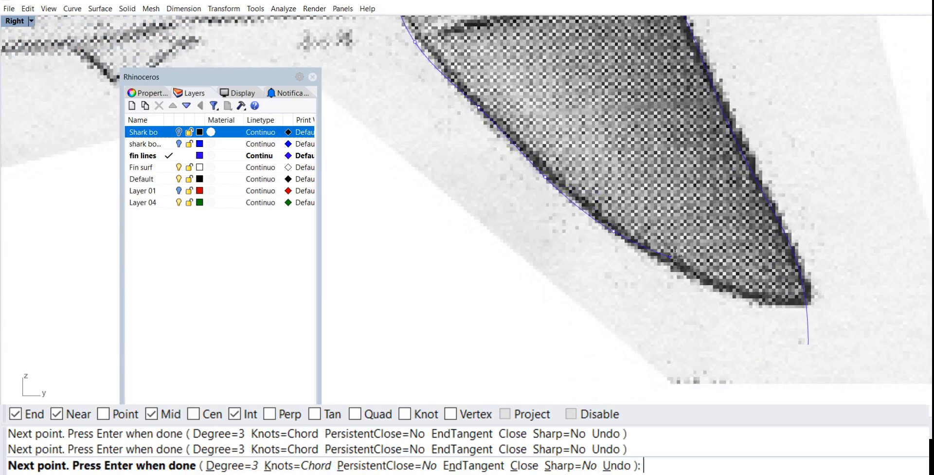
right_click_drag(701, 275, 569, 248)
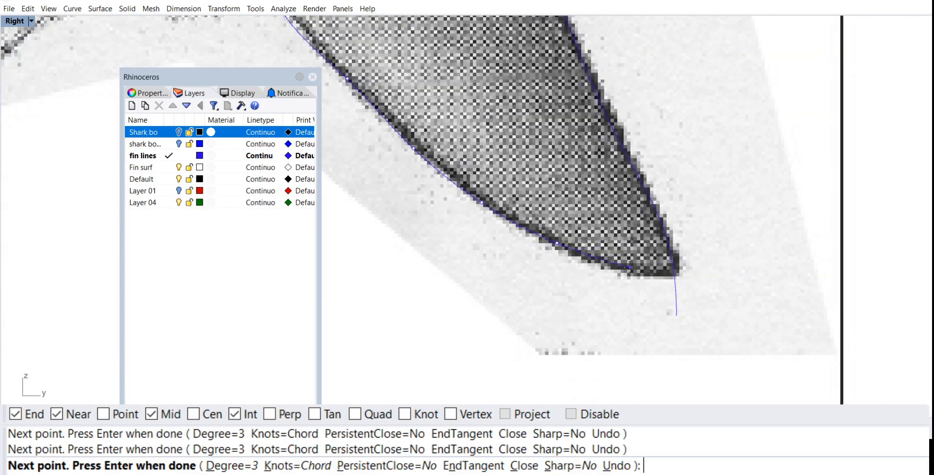
left_click(726, 271)
key("Return")
scroll(736, 246, "down", 5)
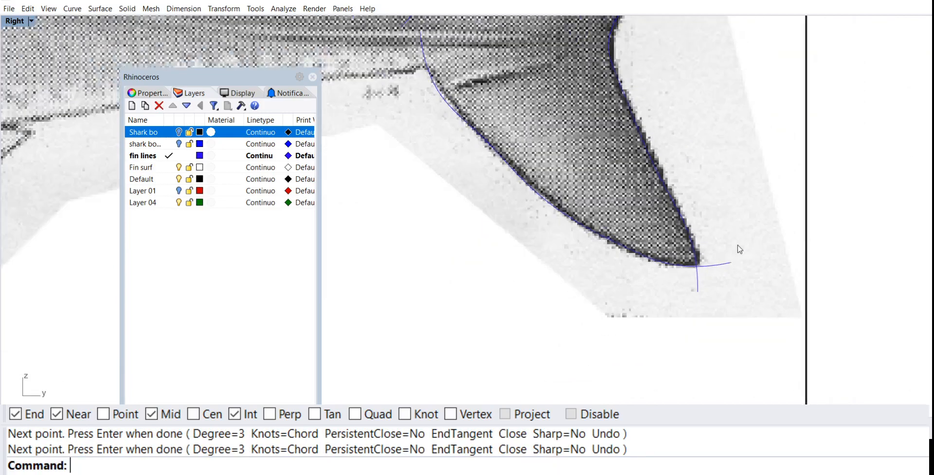
Step: Hide the background bitmap of the shark in the Right view
right_click_drag(725, 223, 673, 318)
scroll(715, 141, "up", 2)
scroll(704, 103, "down", 4)
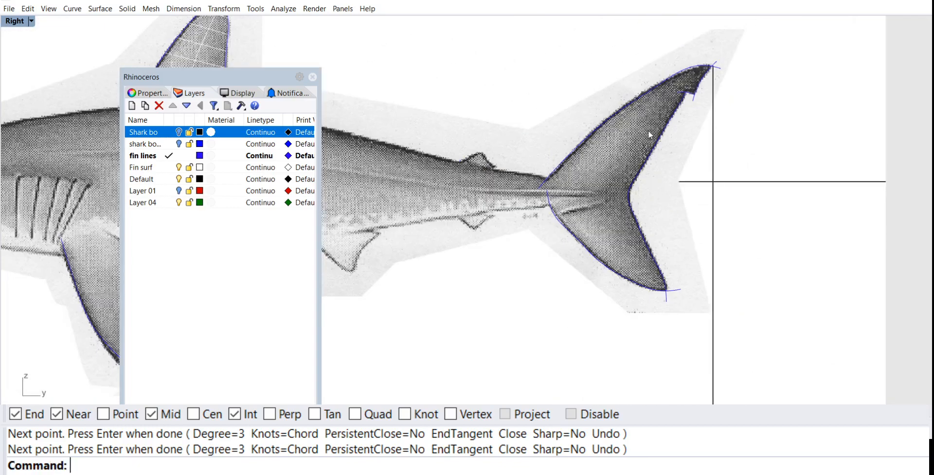
right_click_drag(648, 132, 640, 152)
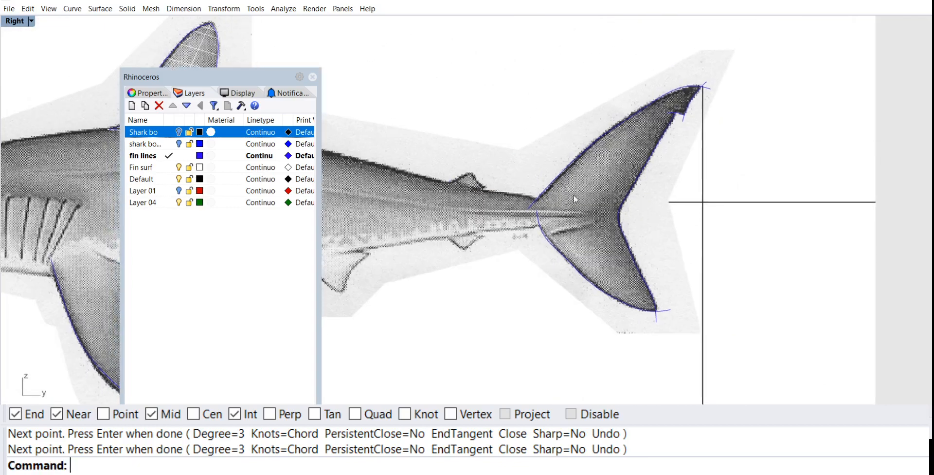
left_click(16, 23)
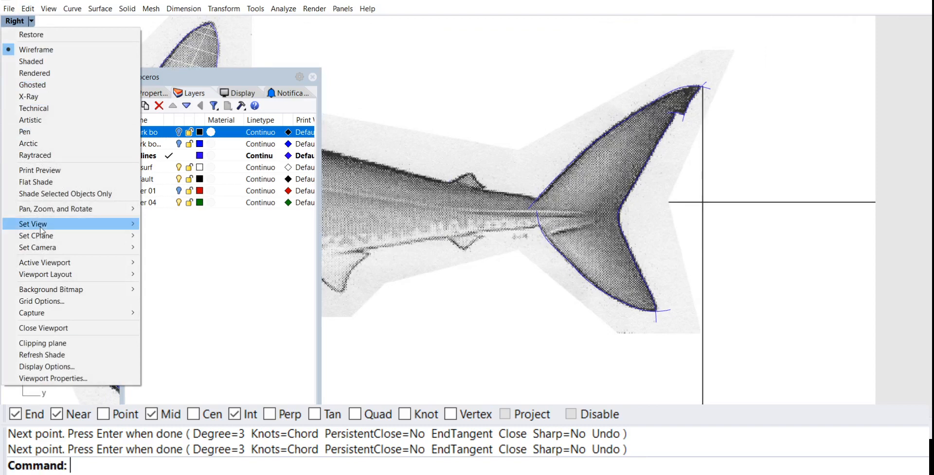
mouse_move(76, 290)
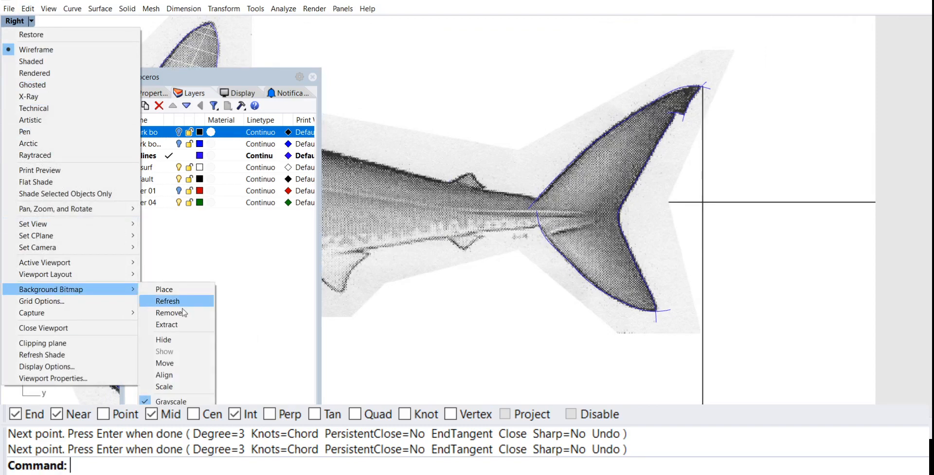
left_click(168, 339)
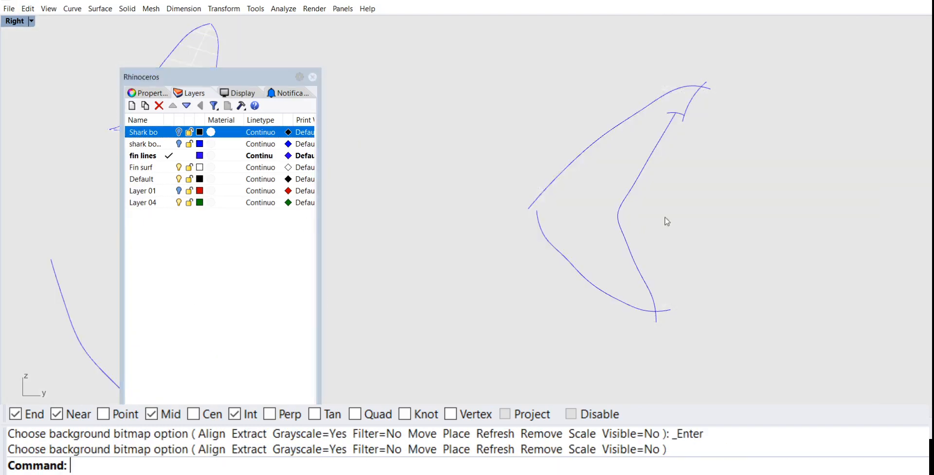
Step: Smooth the lower tail lobe's leading-edge curve by deleting the control point at the bump in its upper part
right_click_drag(667, 221, 658, 247)
scroll(605, 213, "up", 6)
scroll(605, 213, "down", 4)
right_click_drag(606, 212, 654, 200)
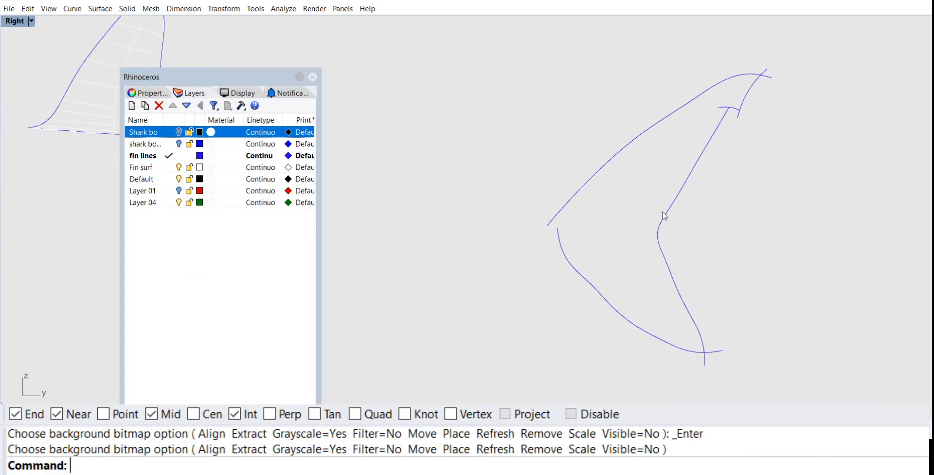
scroll(592, 292, "up", 2)
left_click(592, 292)
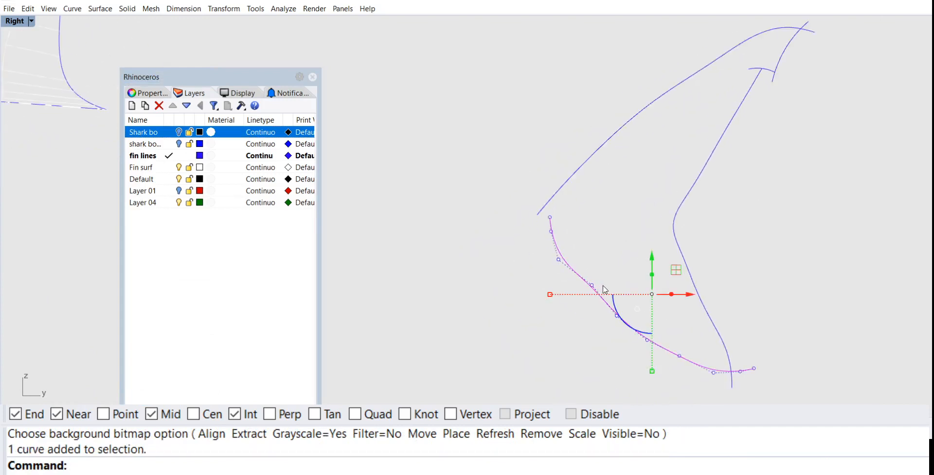
scroll(601, 290, "up", 3)
left_click(592, 284)
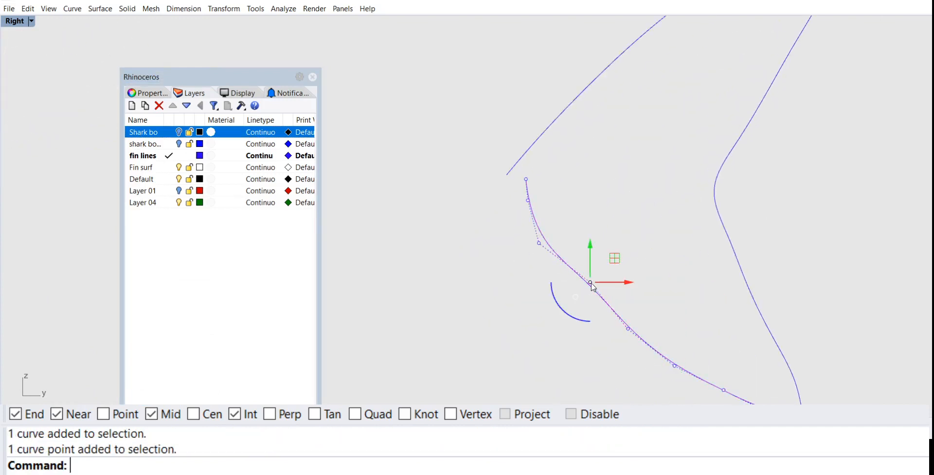
key("Delete")
Step: Shift a control point of the trailing-edge curve below the tail fork slightly rearward along the horizontal axis to straighten it
right_click_drag(684, 301, 643, 216)
right_click_drag(653, 265, 616, 272)
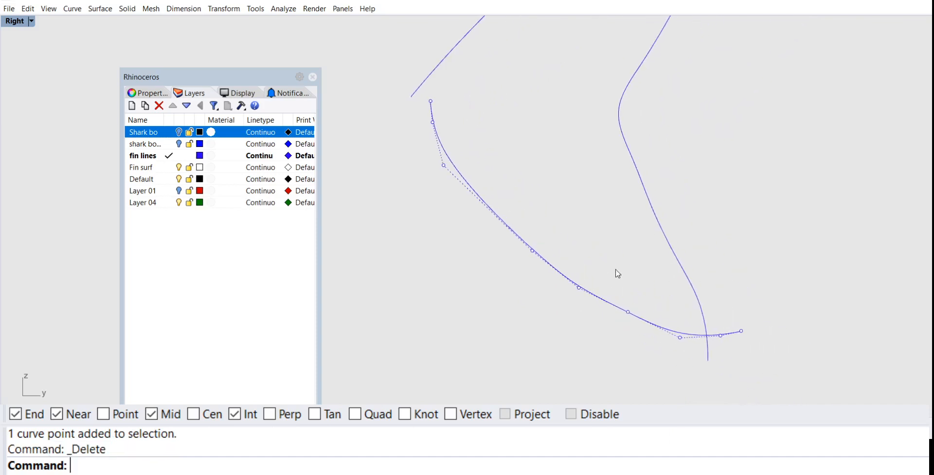
scroll(670, 265, "up", 2)
left_click(651, 286)
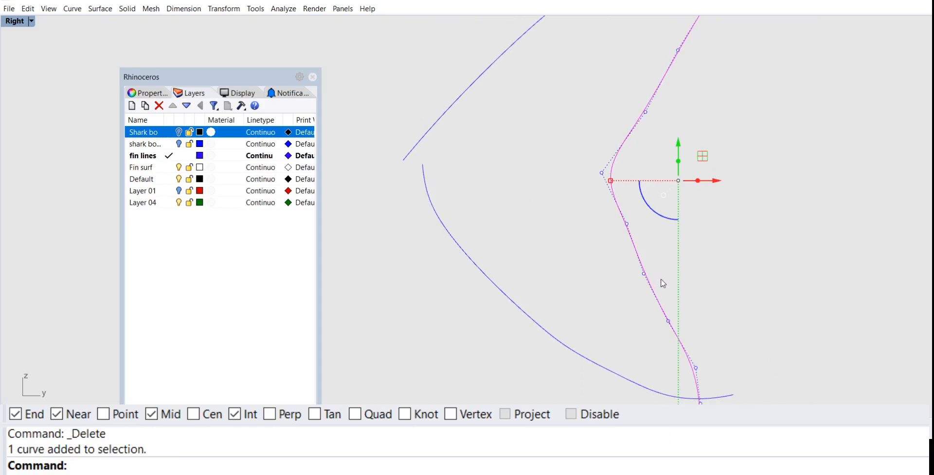
scroll(664, 311, "up", 2)
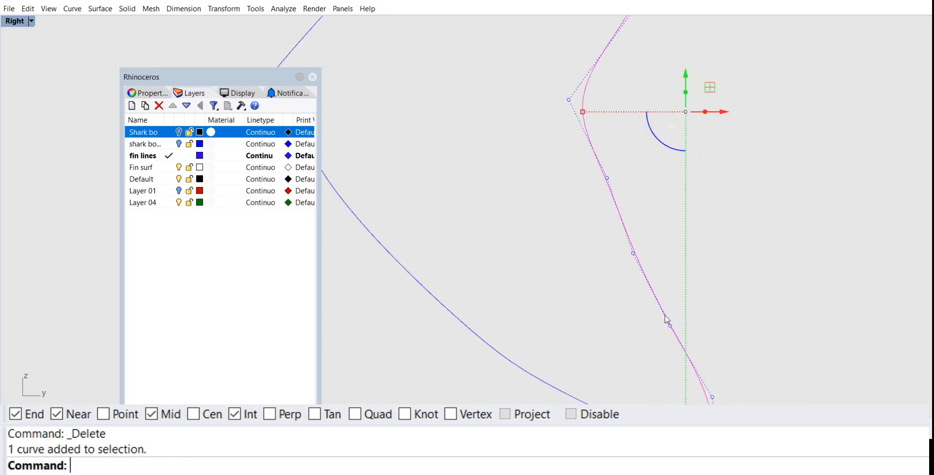
left_click(634, 254)
left_click_drag(671, 254, 679, 255)
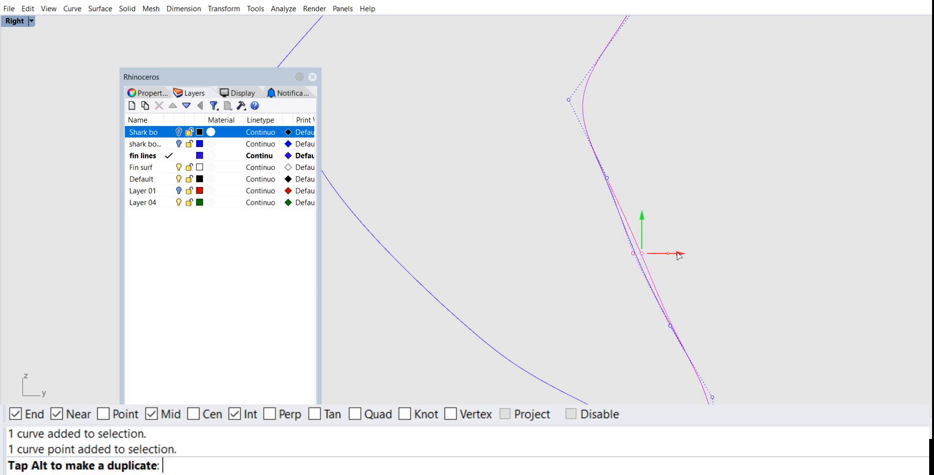
left_click(746, 263)
Step: Try deleting the control point below the tip on the upper lobe's leading-edge curve, and undo the deletion
scroll(745, 261, "down", 7)
right_click_drag(722, 256, 644, 338)
right_click_drag(705, 201, 719, 255)
left_click(635, 165)
scroll(639, 169, "up", 3)
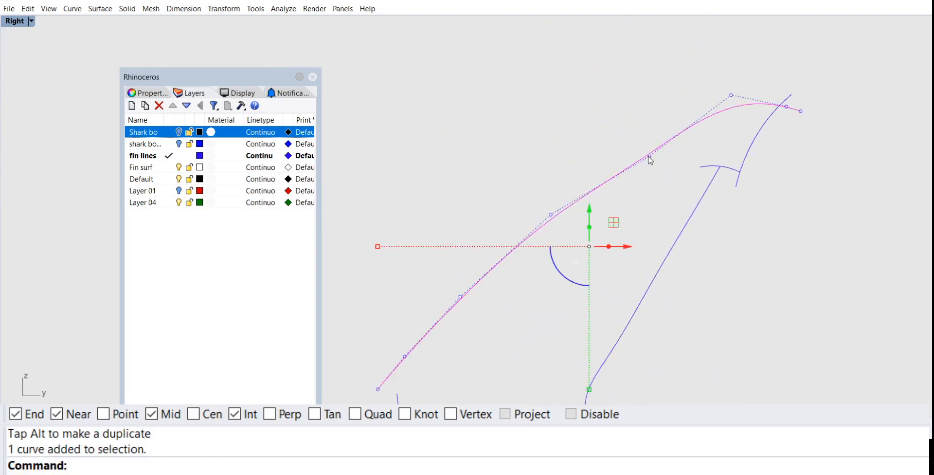
left_click(648, 155)
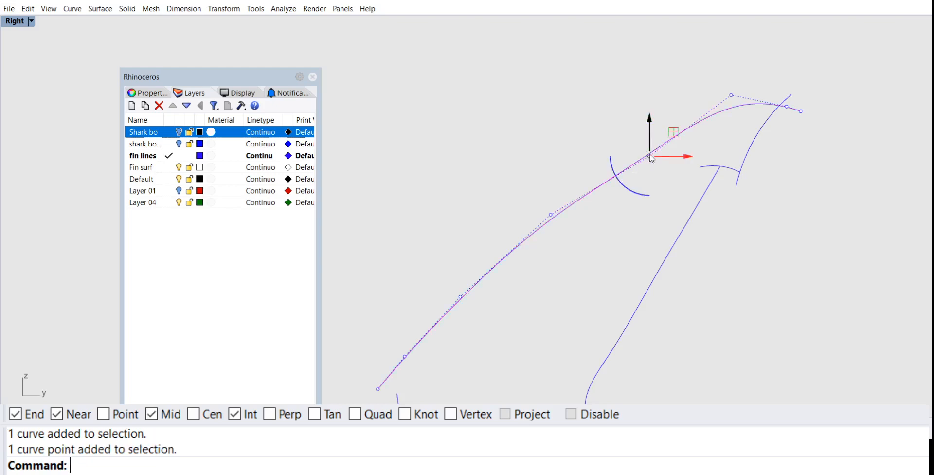
key("Delete")
scroll(686, 189, "down", 1)
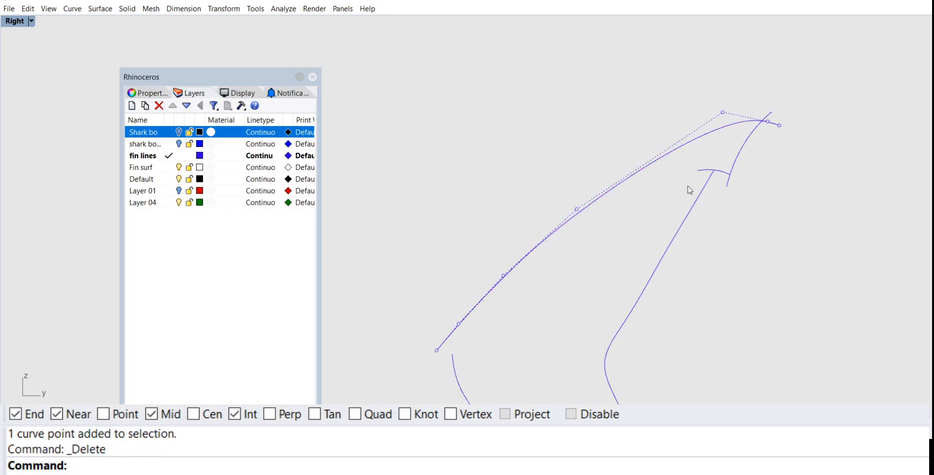
right_click_drag(688, 189, 733, 185)
right_click_drag(628, 197, 621, 225)
key("ctrl+z")
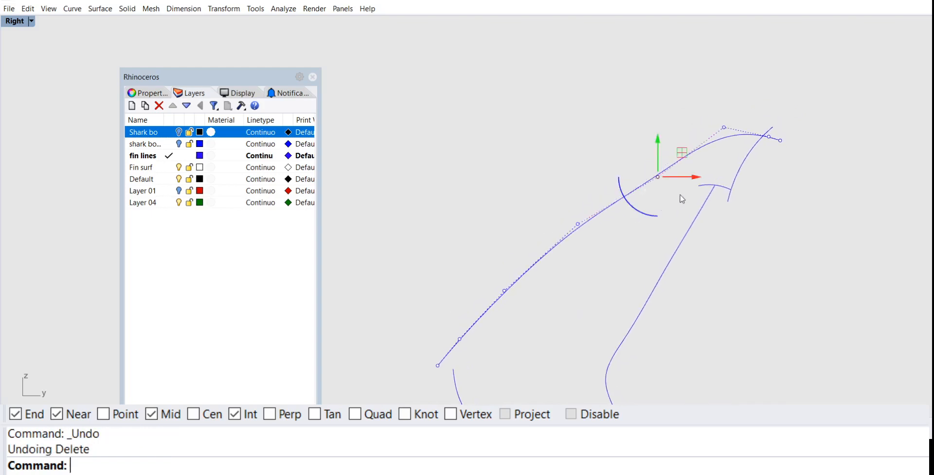
left_click(660, 178)
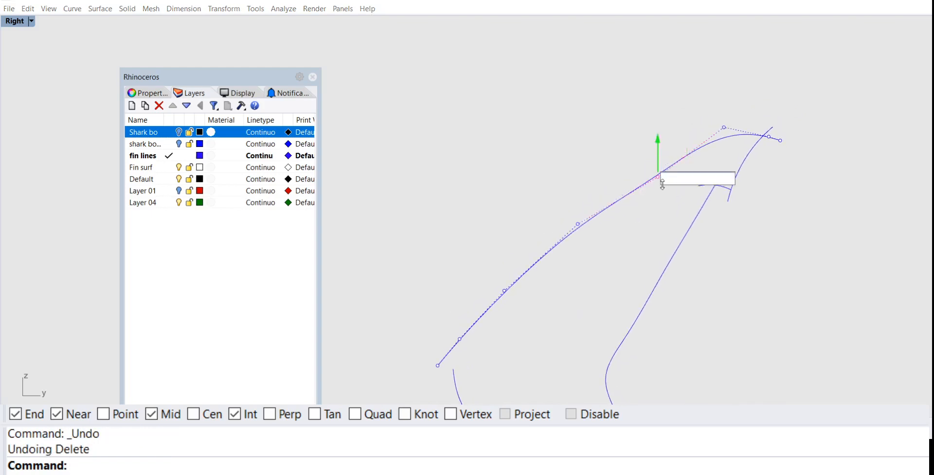
key("Escape")
key("Escape")
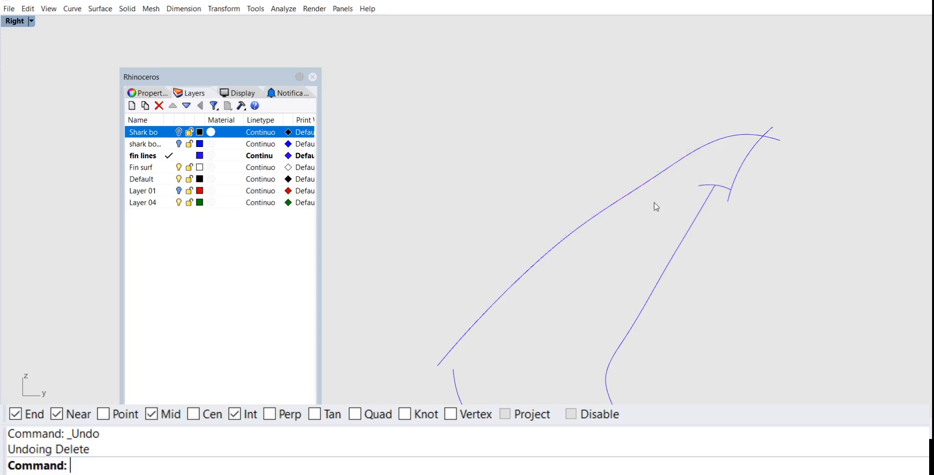
Step: Nudge the control point below the tip on the upper lobe's leading-edge curve slightly forward and down, and deselect the curve
left_click(663, 175)
left_click(658, 177)
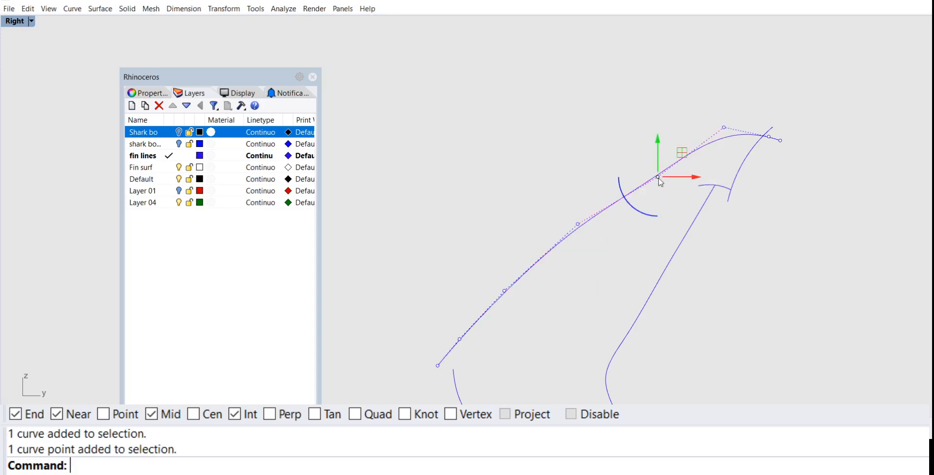
left_click_drag(658, 177, 653, 178)
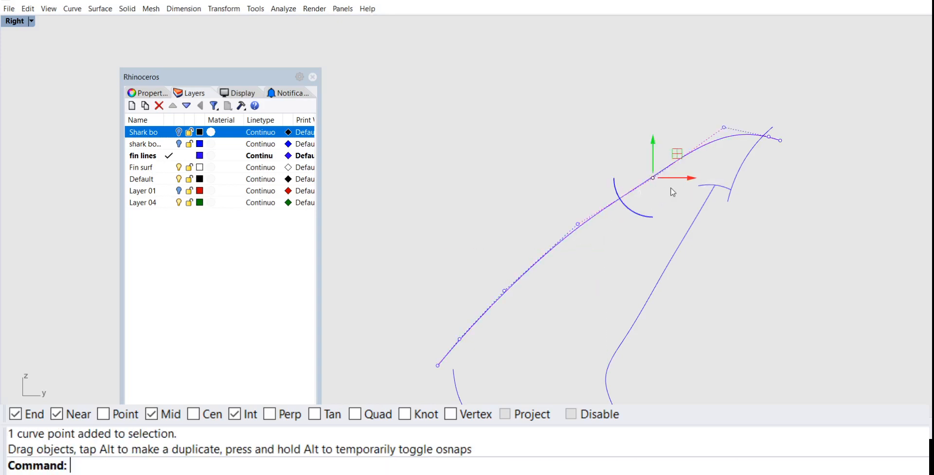
key("Escape")
key("Escape")
Step: Trim the overhanging curve ends at the upper tail tip and notch, using all tail outline curves as cutting objects
scroll(672, 190, "down", 2)
scroll(691, 192, "up", 3)
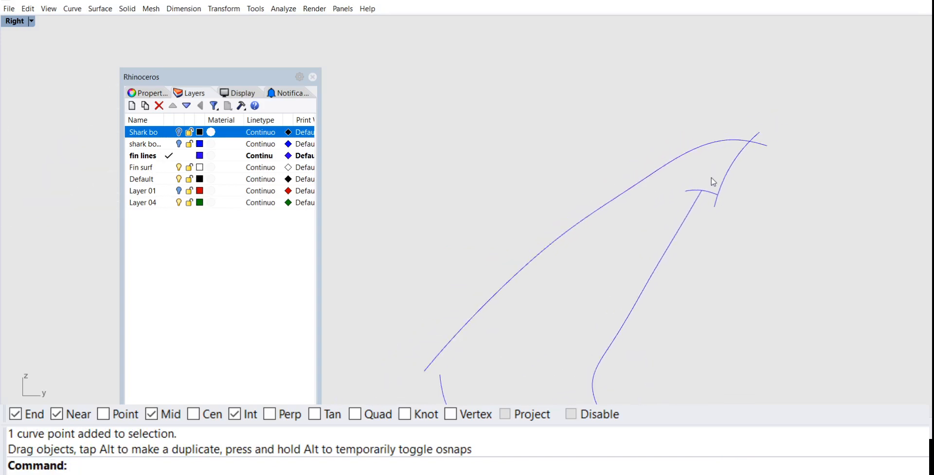
type("TR")
key("Return")
scroll(695, 184, "down", 3)
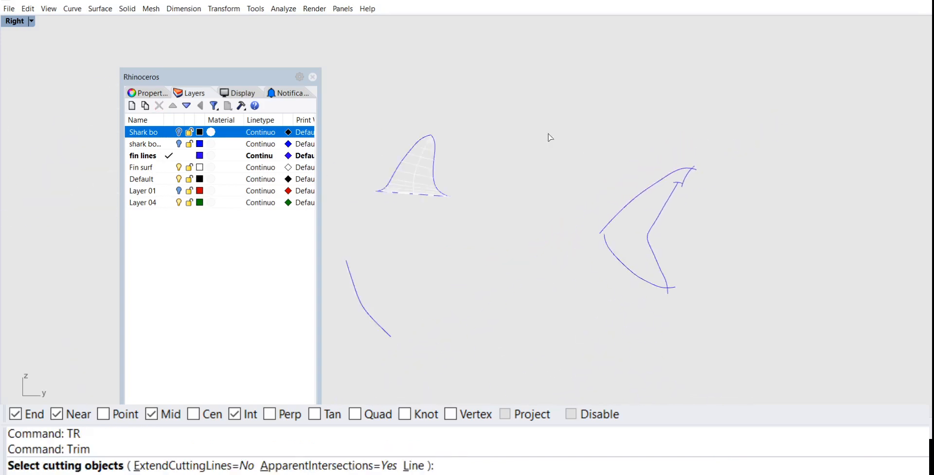
left_click_drag(625, 168, 784, 340)
scroll(685, 158, "up", 3)
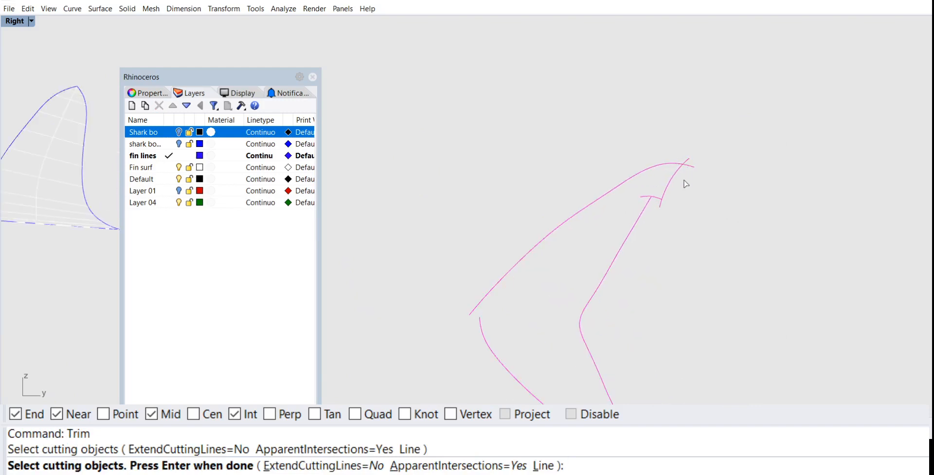
right_click_drag(684, 182, 687, 206)
key("Return")
left_click(688, 185)
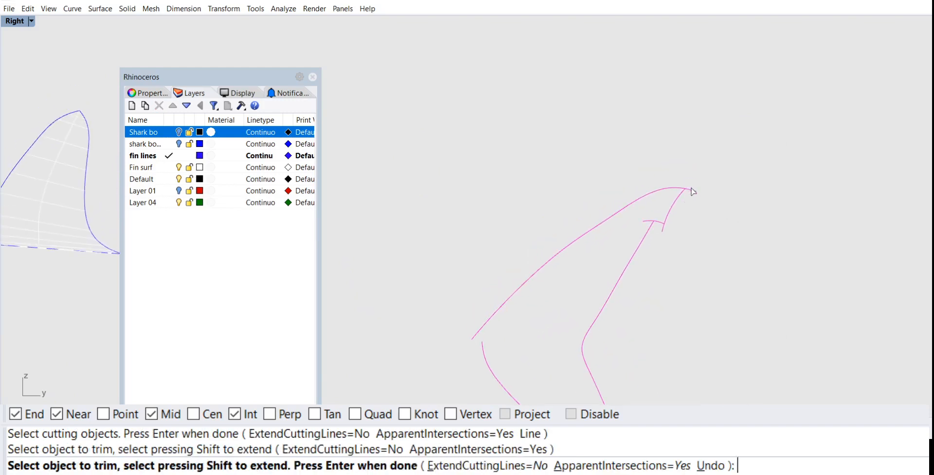
left_click(691, 189)
left_click(662, 228)
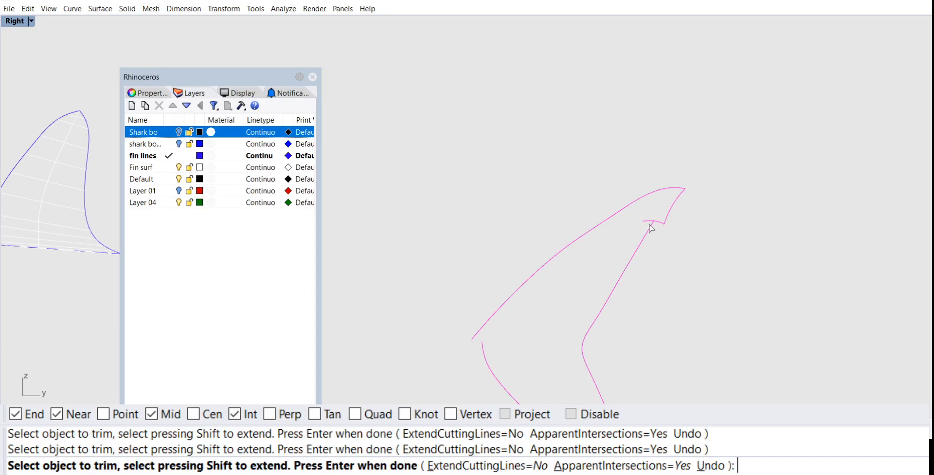
left_click(648, 221)
Step: Trim the overhanging curve ends at the lower tail tip and finish the Trim command
scroll(639, 289, "down", 4)
right_click_drag(639, 290, 678, 192)
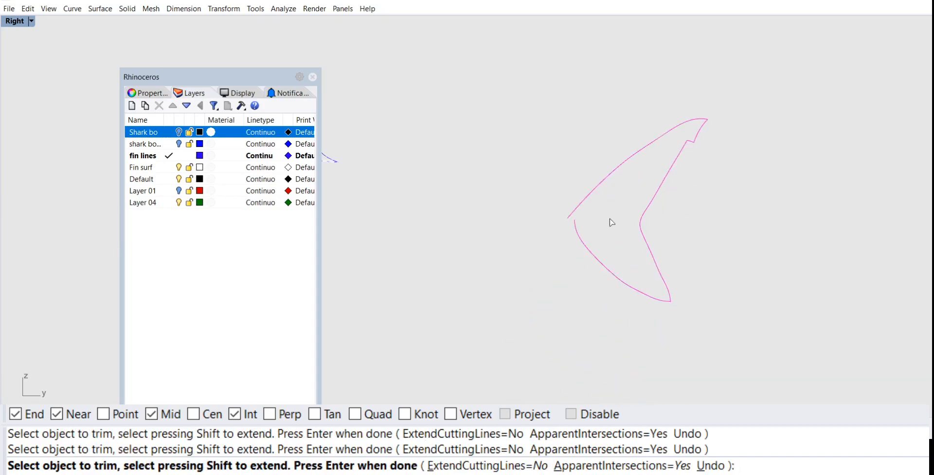
scroll(612, 222, "up", 2)
key("Return")
Step: Draw a straight line from the front end of the upper leading-edge curve rearward to a point past the tail fork
right_click_drag(713, 202, 743, 209)
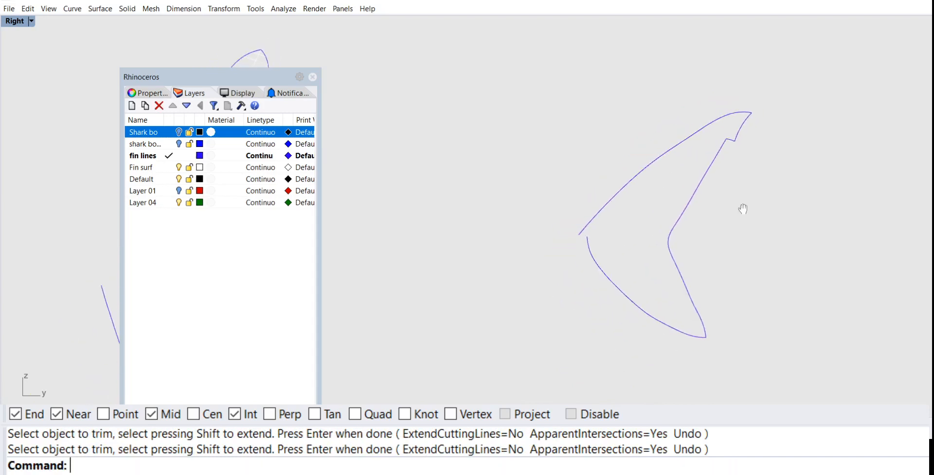
right_click_drag(660, 236, 605, 224)
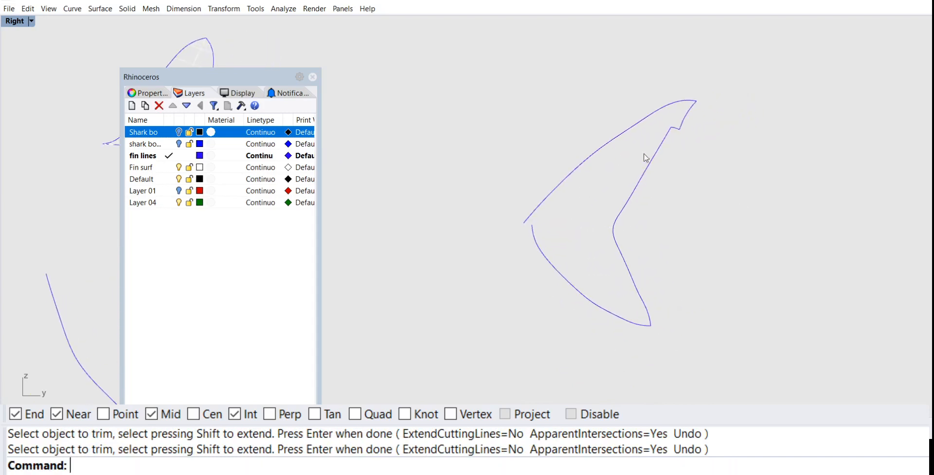
right_click_drag(529, 246, 551, 246)
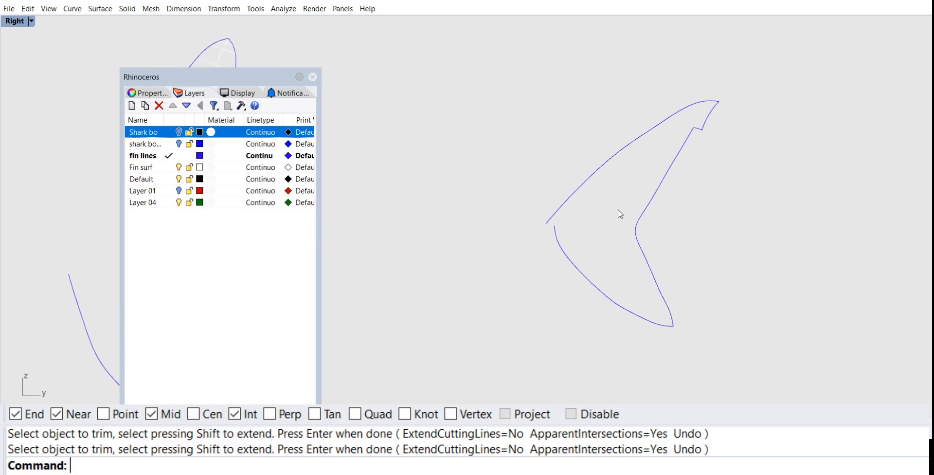
left_click(655, 205)
scroll(580, 188, "up", 2)
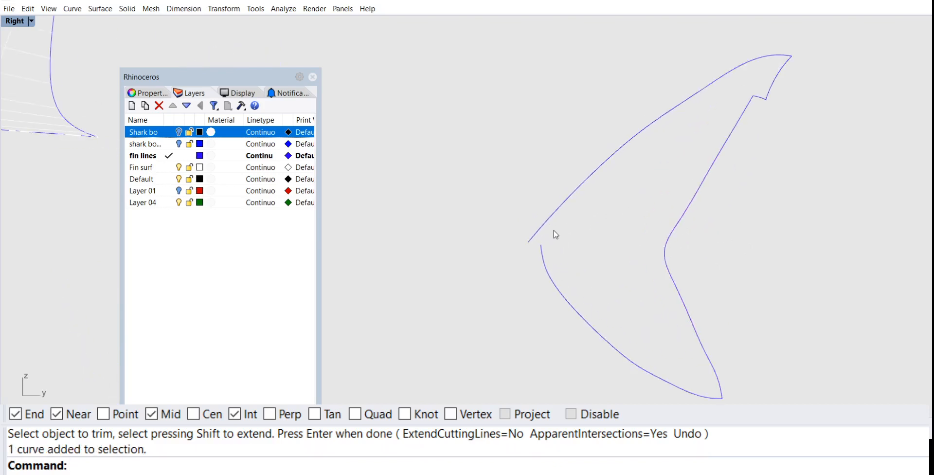
type("L")
key("Return")
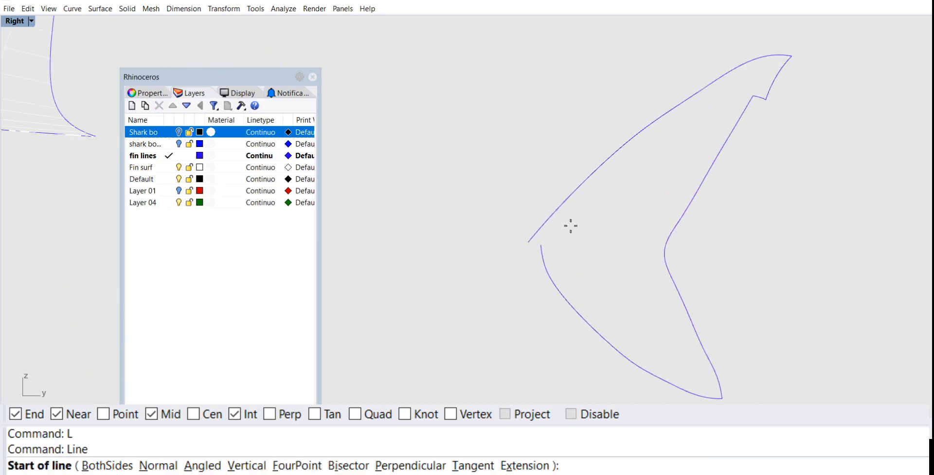
left_click(528, 242)
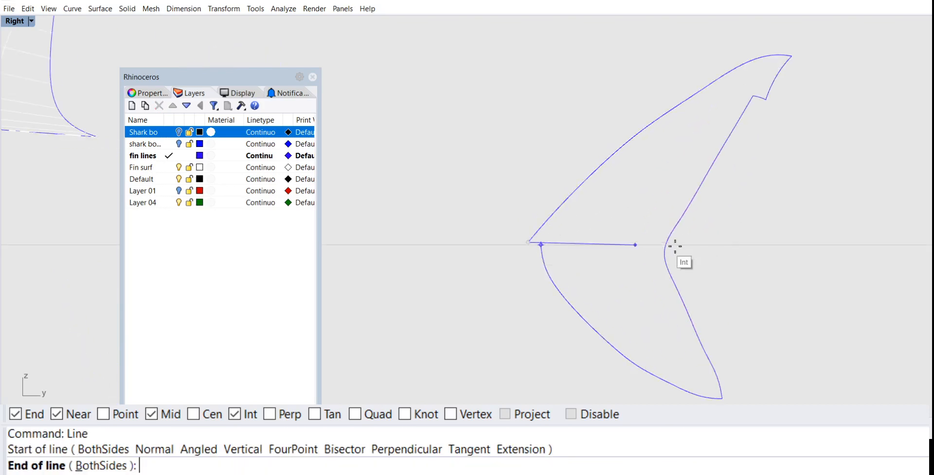
left_click(718, 252)
Step: Move the front end point of the lower leading-edge curve onto the start of the straight line to close the outline
scroll(664, 235, "up", 3)
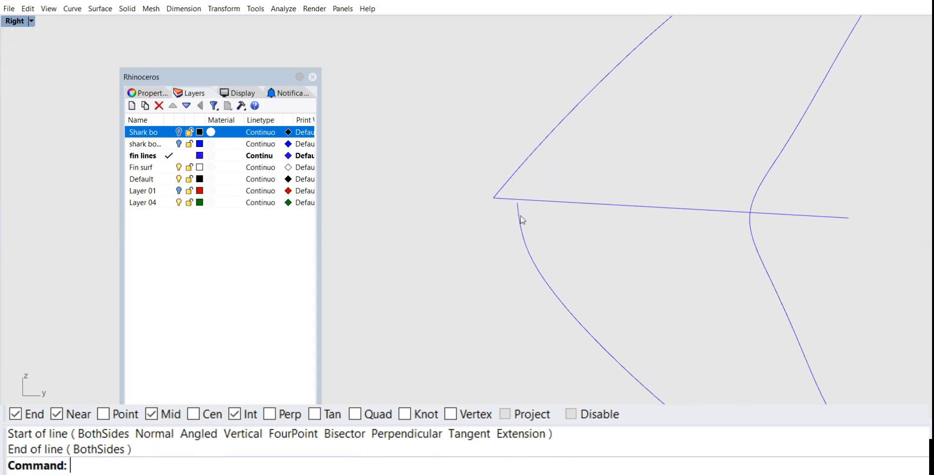
left_click(520, 218)
left_click(518, 203)
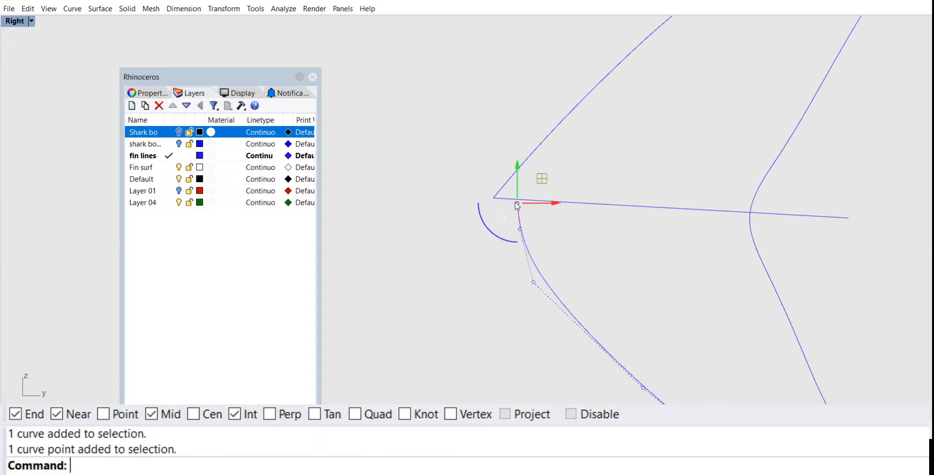
left_click_drag(518, 202, 494, 198)
left_click(559, 233)
scroll(560, 232, "down", 5)
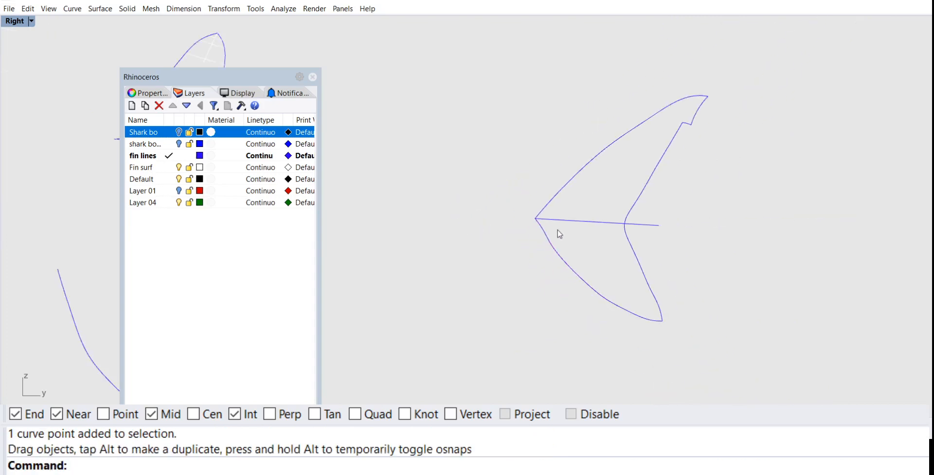
Step: Join the upper tip, notch and trailing-edge curves of the tail fin into one open curve
scroll(658, 218, "up", 3)
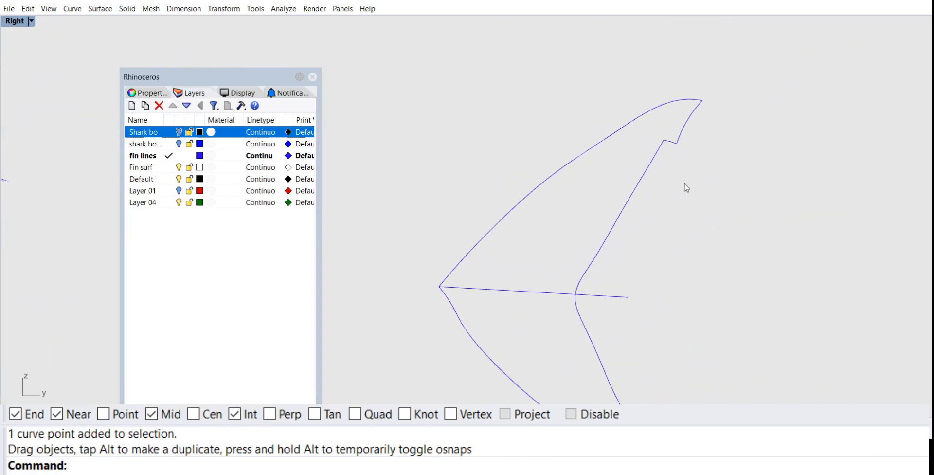
right_click_drag(646, 226, 662, 219)
left_click(628, 128)
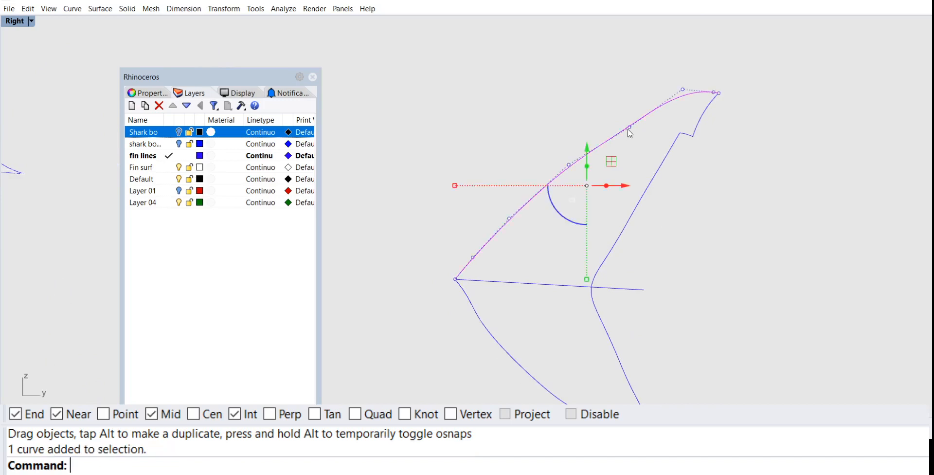
left_click(621, 149)
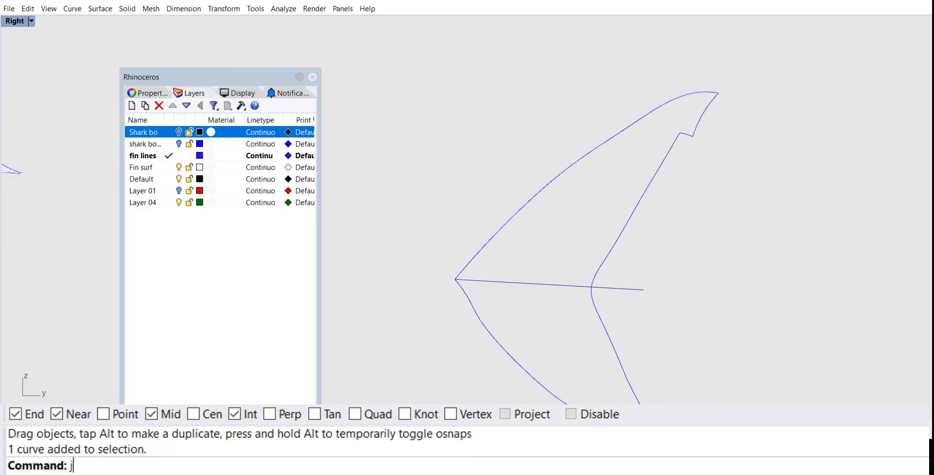
key("Return")
left_click(701, 131)
left_click(691, 135)
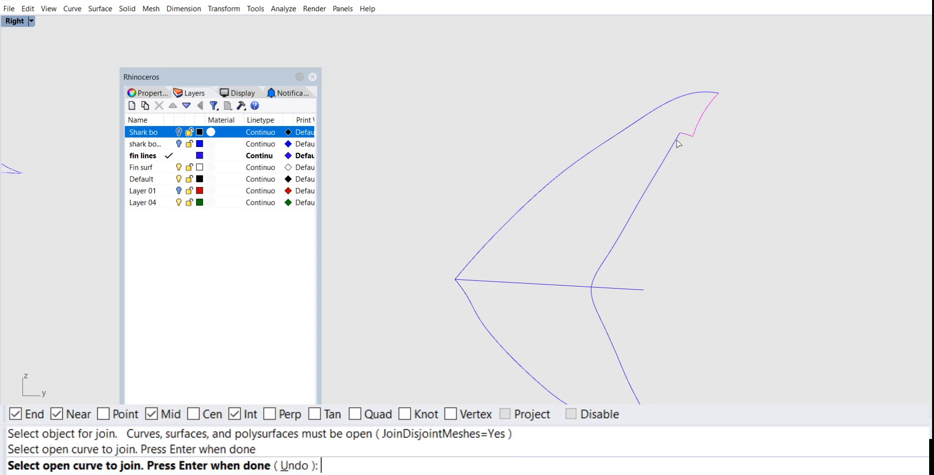
left_click(676, 140)
scroll(676, 211, "down", 4)
right_click_drag(689, 216, 743, 123)
key("Return")
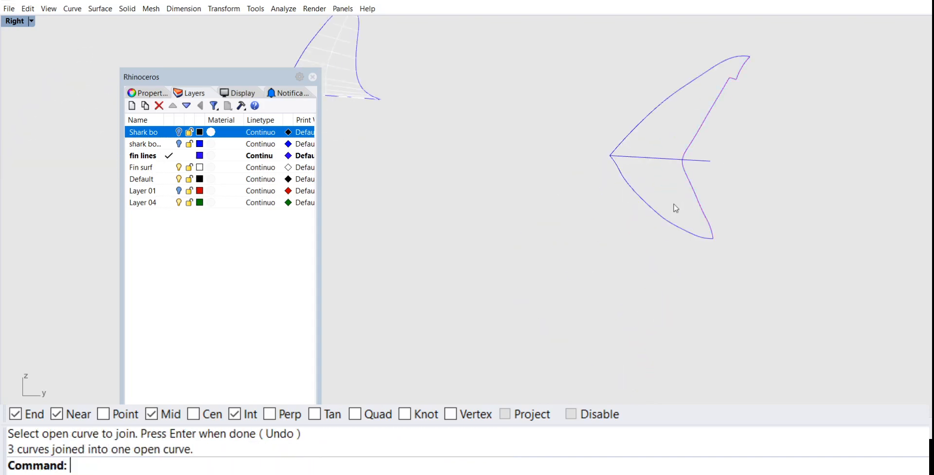
Step: Split the joined trailing-edge curve at the straight dividing line, using that line as the cutting object
left_click(664, 218)
right_click_drag(684, 168, 677, 184)
scroll(677, 183, "up", 4)
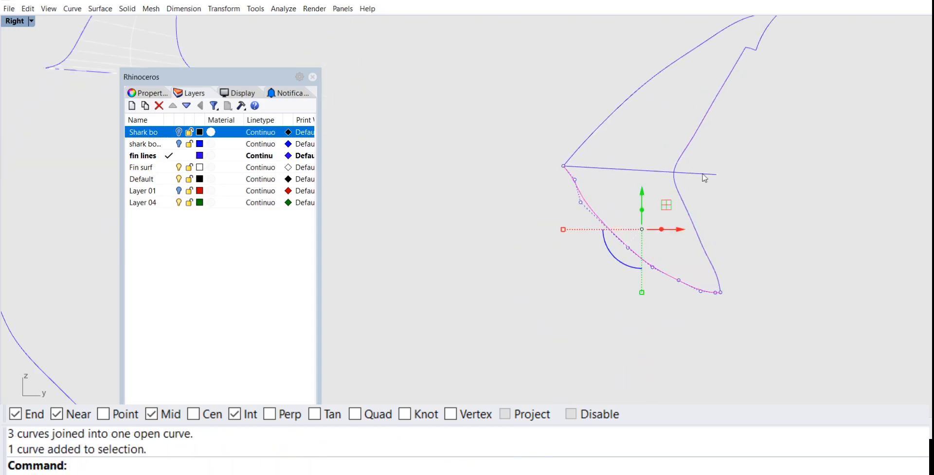
left_click(703, 175)
scroll(704, 178, "up", 4)
key("Escape")
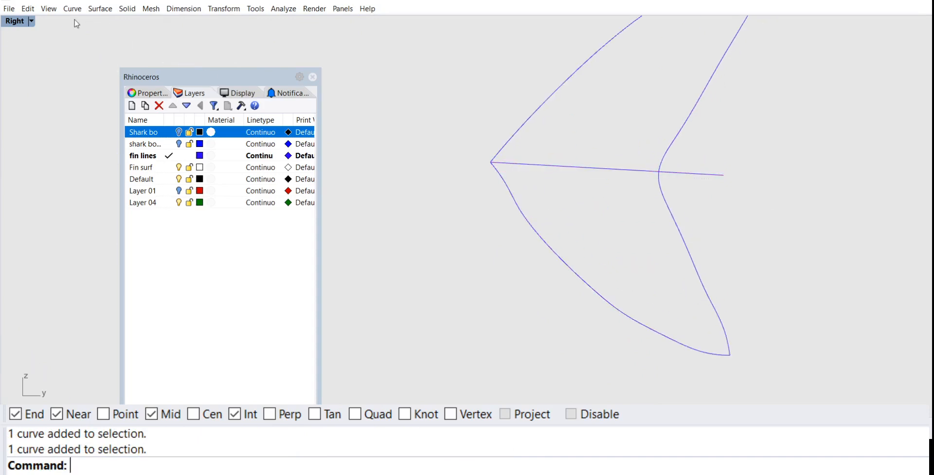
left_click(28, 8)
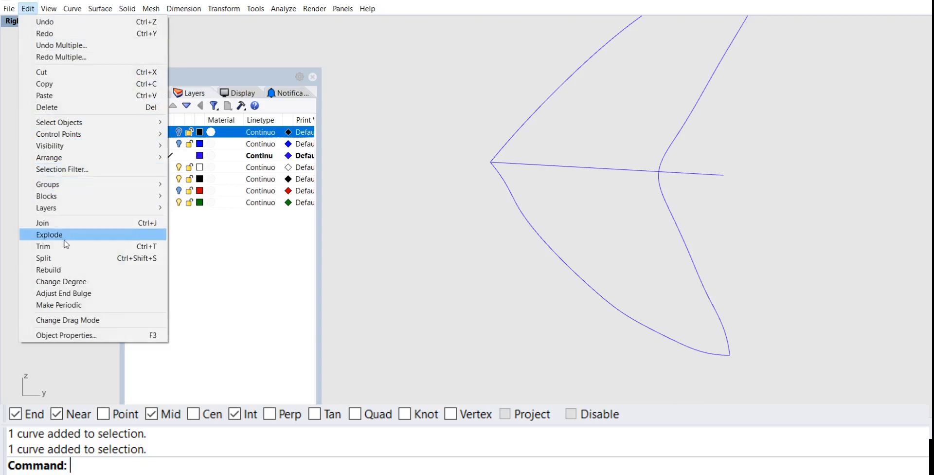
left_click(43, 257)
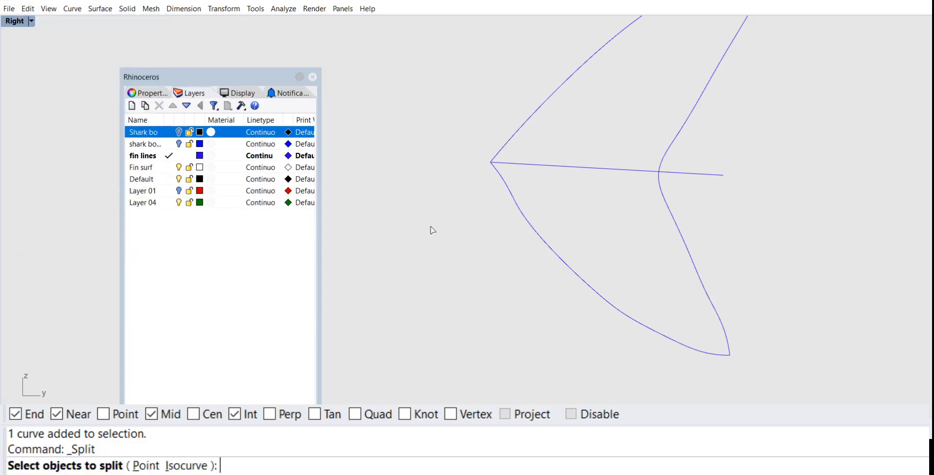
left_click(665, 154)
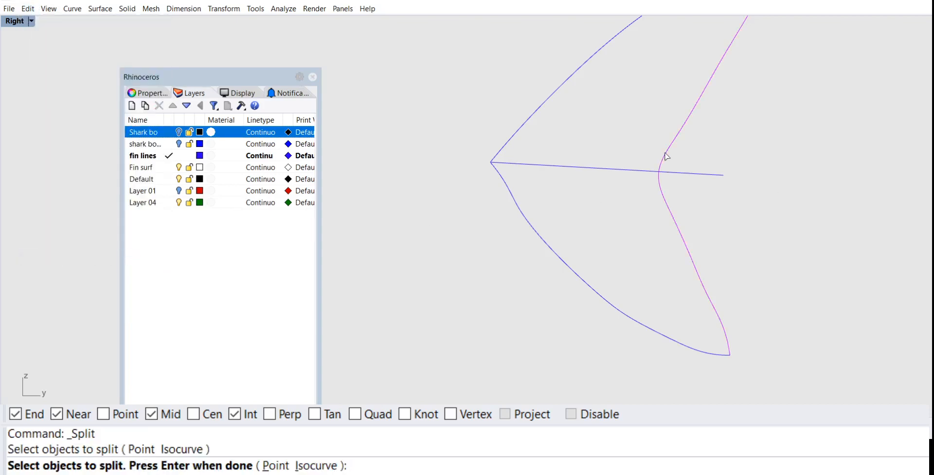
key("Return")
left_click(673, 173)
key("Return")
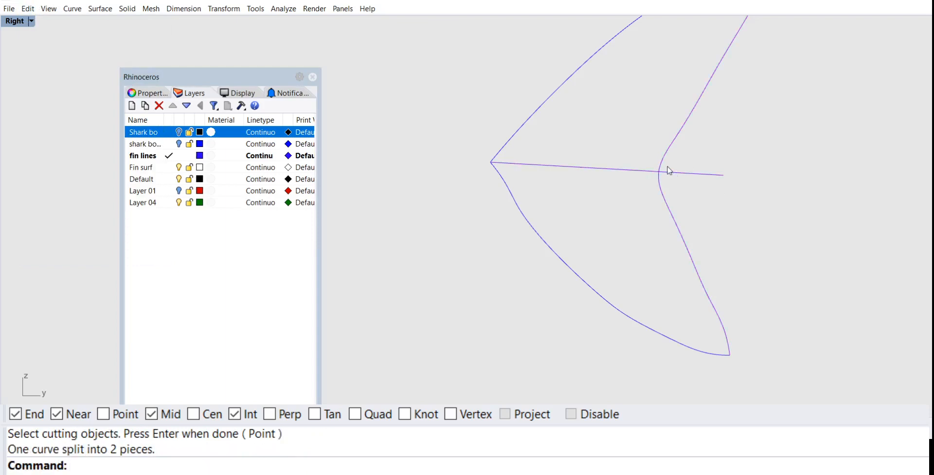
Step: Trim the part of the straight dividing line that extends past the tail fork, using the upper trailing-edge curve as cutting object
type("TR")
key("Return")
left_click(671, 170)
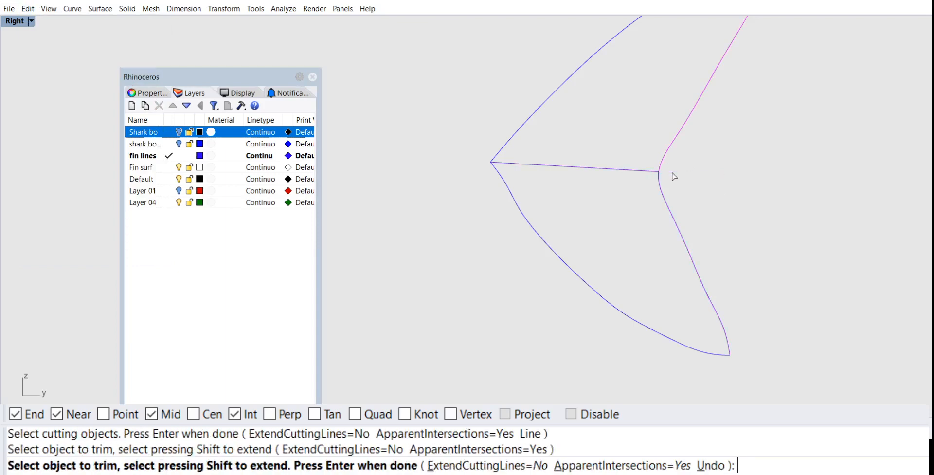
key("Return")
scroll(671, 175, "down", 4)
left_click(679, 153)
left_click(725, 167)
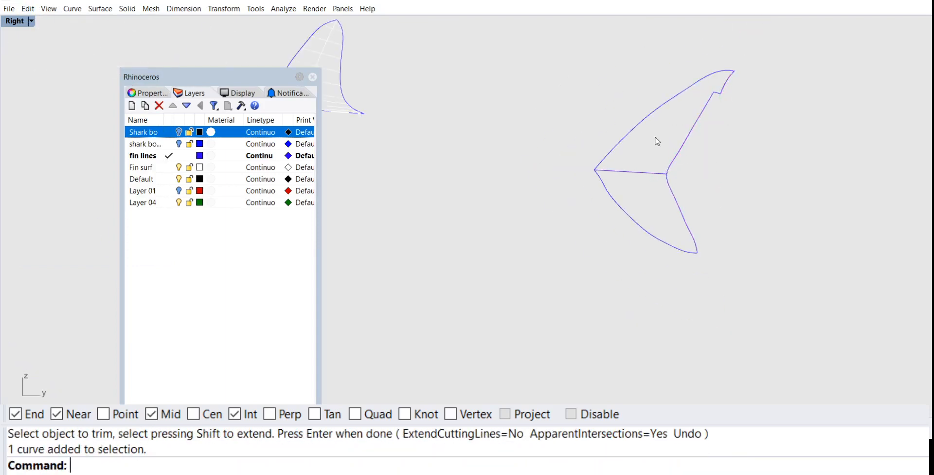
left_click(642, 130)
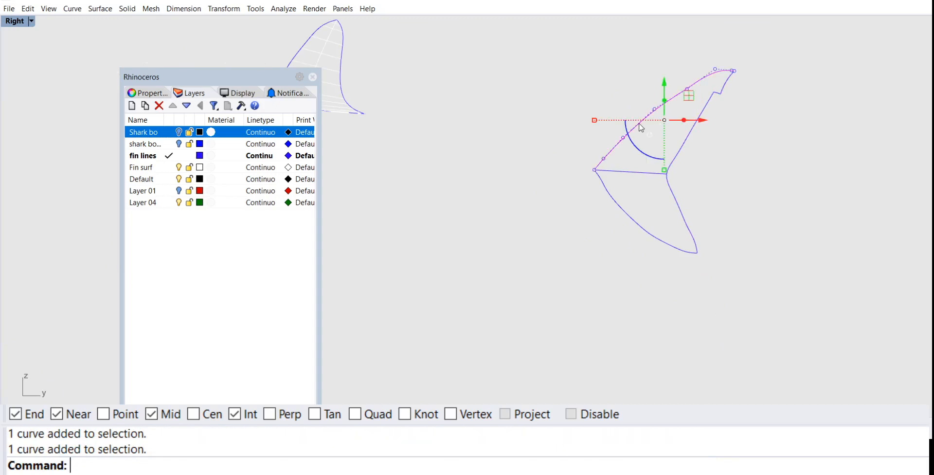
left_click(588, 219)
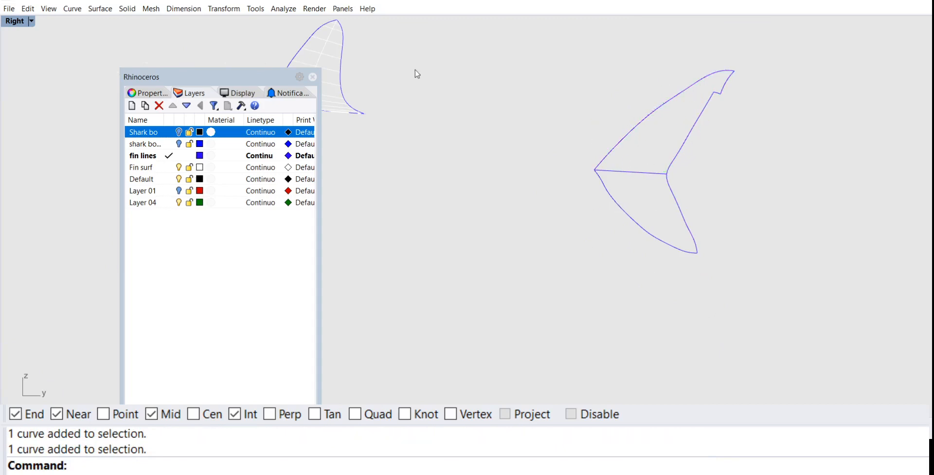
Step: In the Perspective view, draw an ellipse centered on the dividing line's midpoint, reaching its rear end, with a second radius of about 1.07
double_click(18, 22)
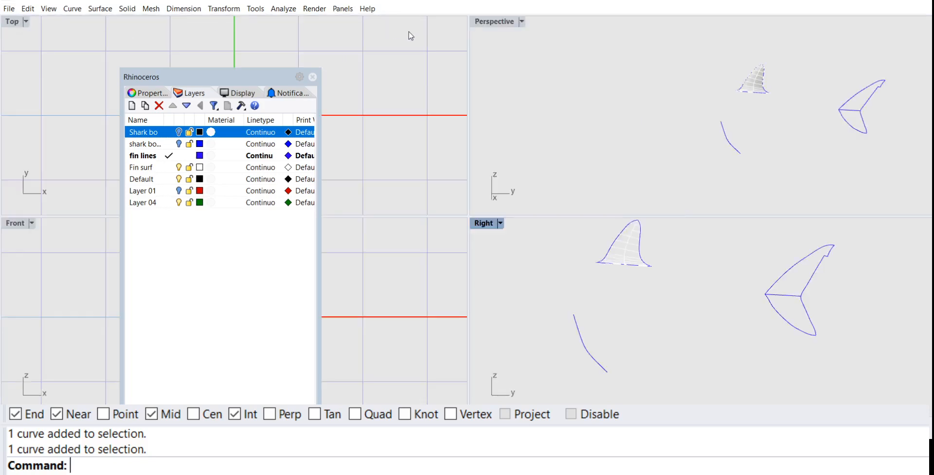
double_click(495, 21)
scroll(632, 127, "up", 5)
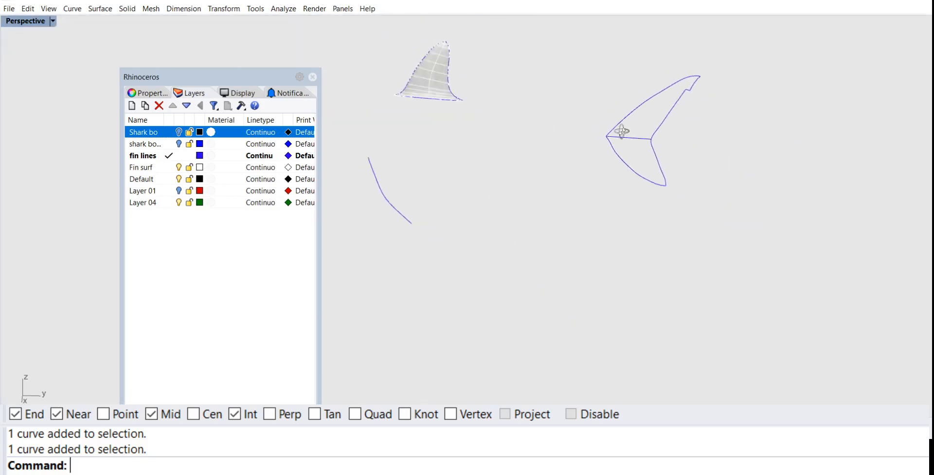
scroll(713, 164, "up", 4)
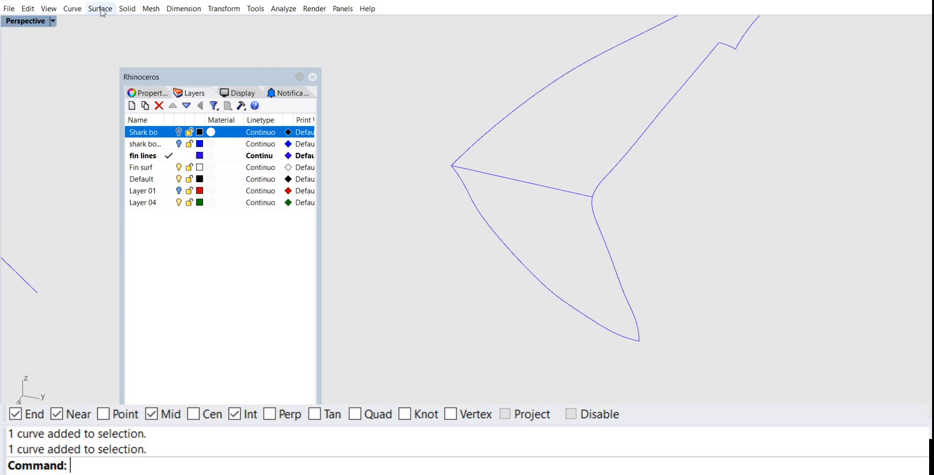
left_click(80, 13)
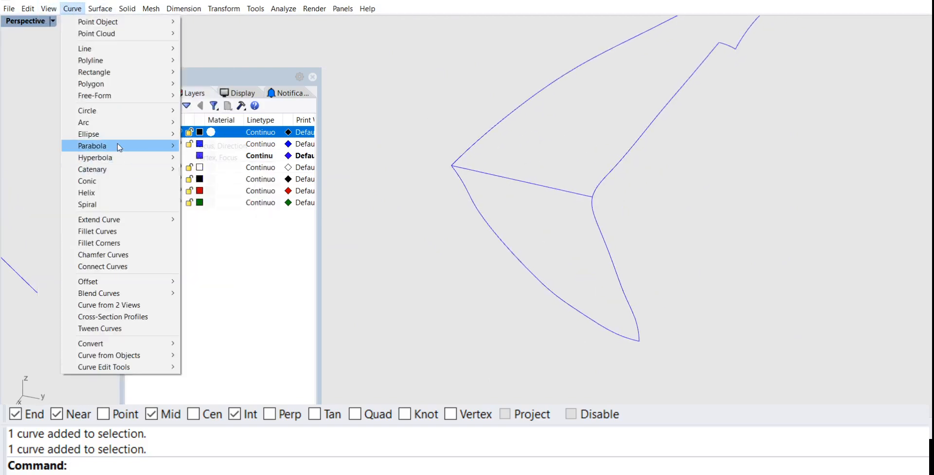
mouse_move(119, 139)
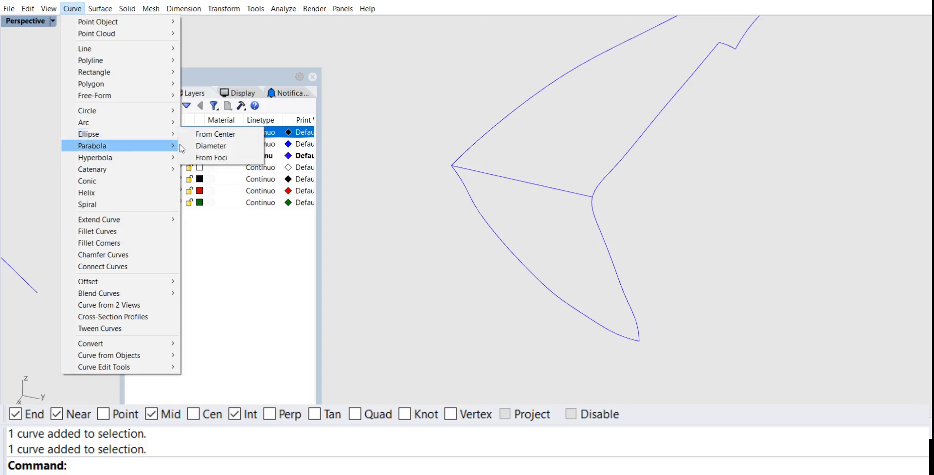
left_click(216, 134)
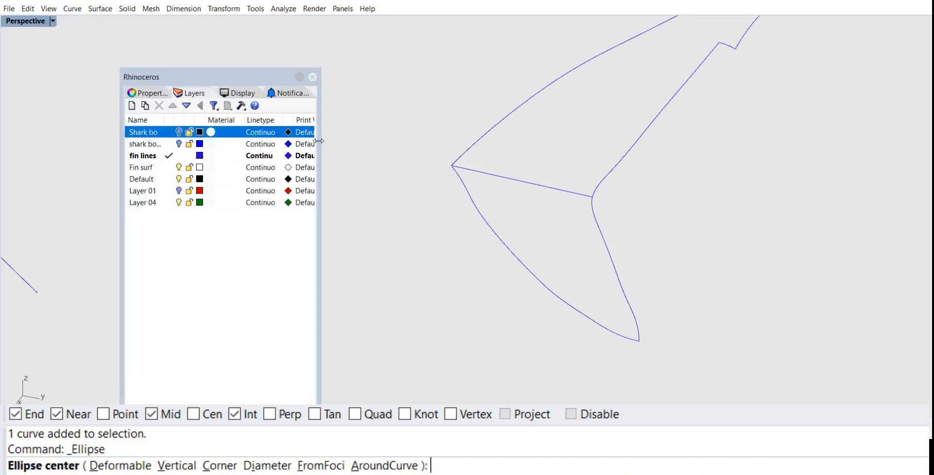
left_click(521, 181)
left_click(592, 196)
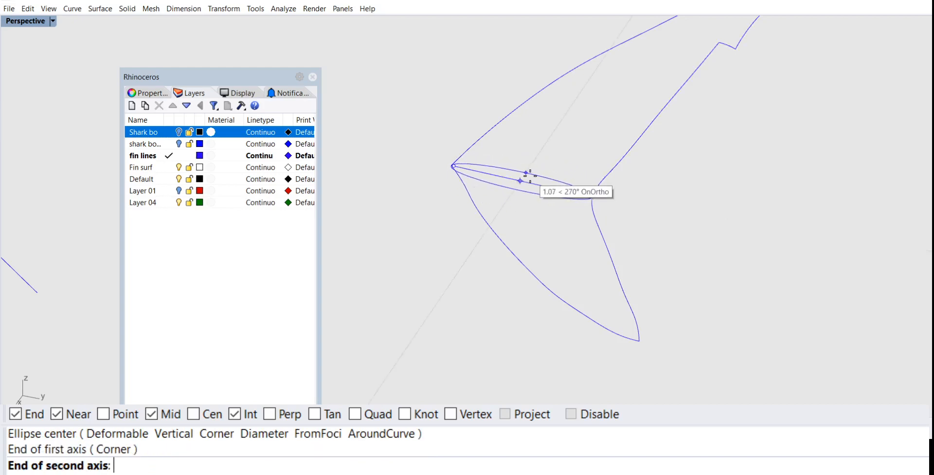
left_click(532, 174)
scroll(535, 180, "down", 5)
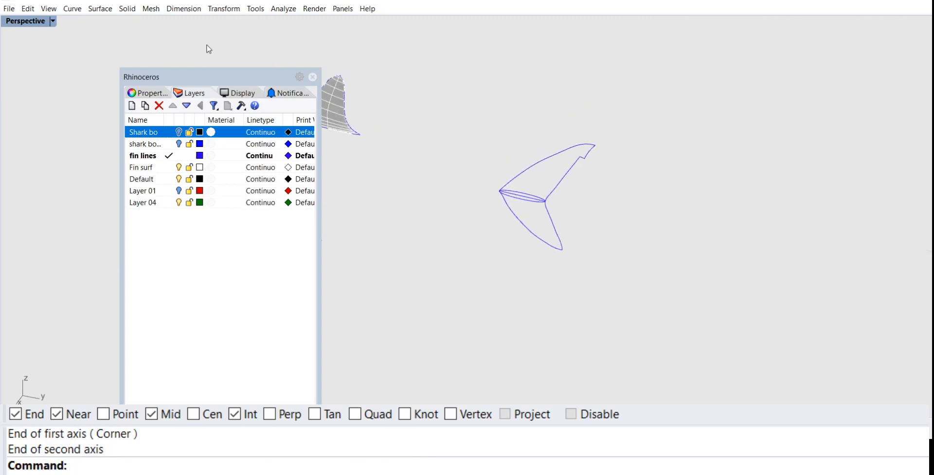
Step: Start a Sweep 2 Rails surface and make Fin surf the current layer
left_click(102, 9)
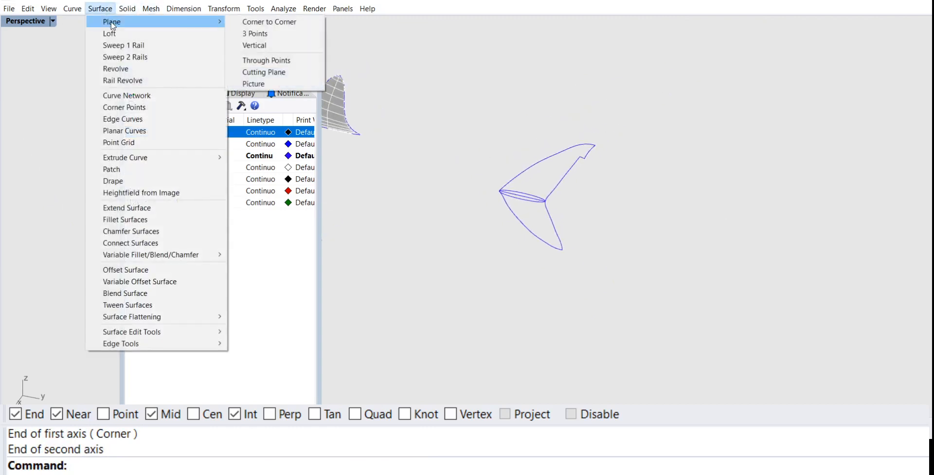
left_click(139, 58)
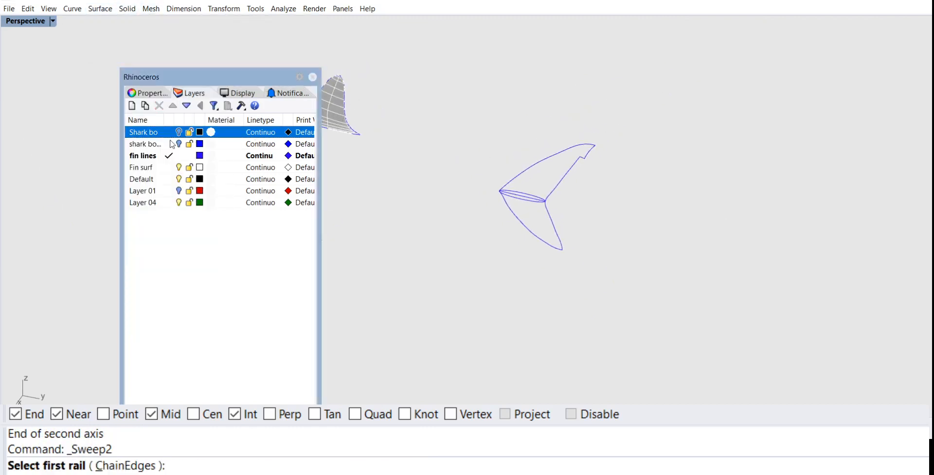
left_click(168, 168)
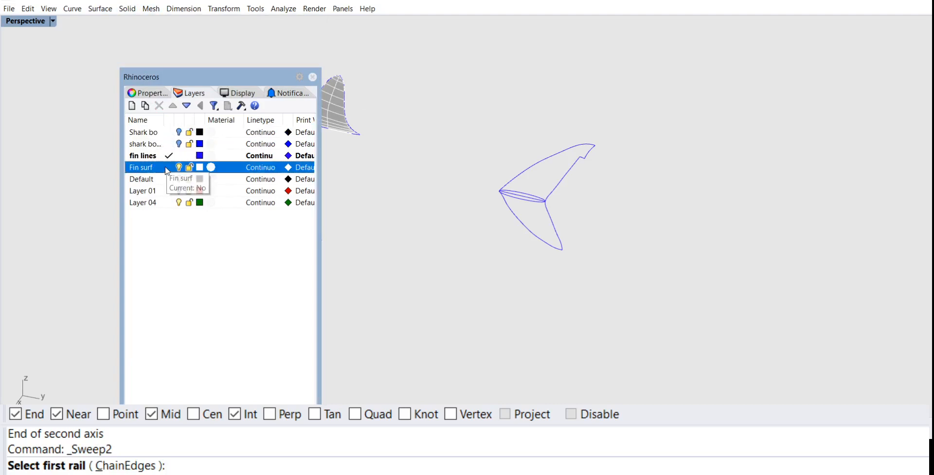
Step: Try sweeping the ellipse along the upper lobe's leading- and trailing-edge rails with unchanged cross sections, and delete the swept surface
left_click(545, 167)
left_click(559, 177)
scroll(523, 205, "up", 3)
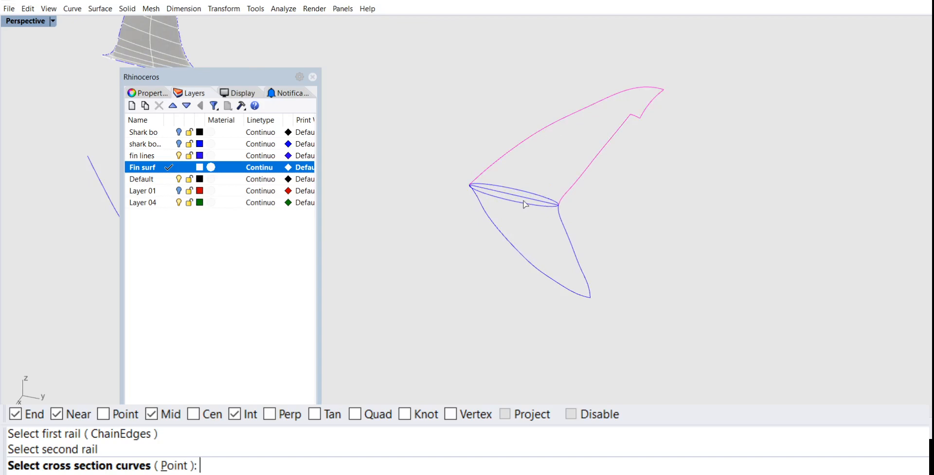
left_click(525, 204)
key("Return")
key("Return")
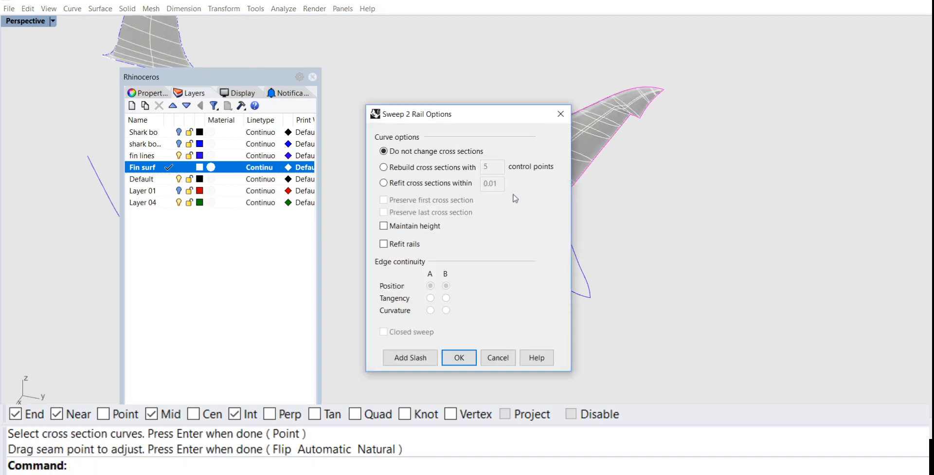
left_click(458, 357)
right_click_drag(584, 244, 501, 234)
scroll(540, 160, "up", 4)
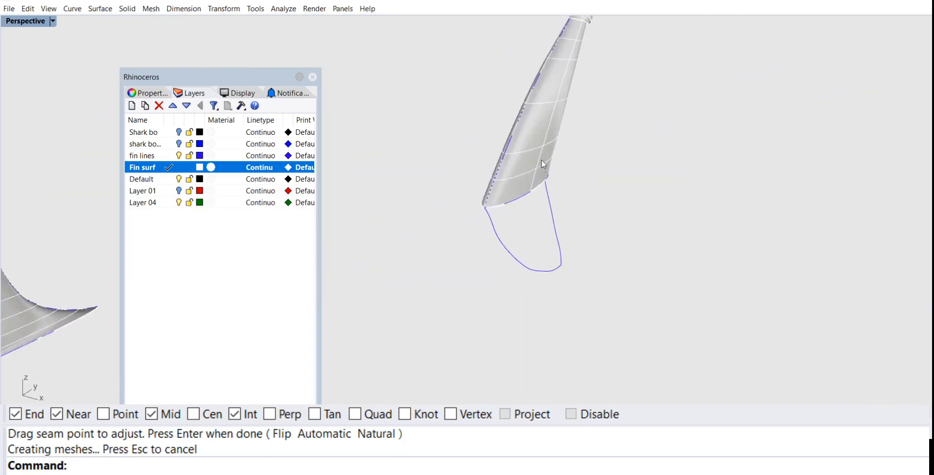
left_click(538, 152)
key("Delete")
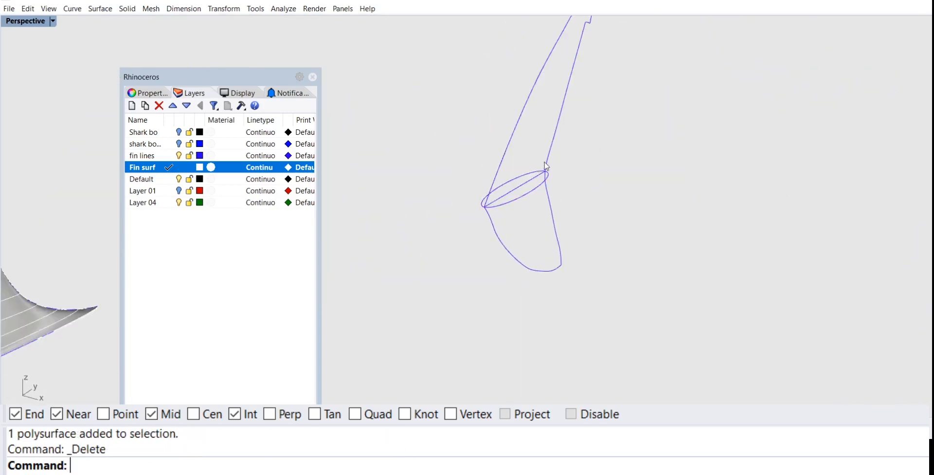
Step: Scale the ellipse narrower across the fin's thickness to make the cross section slimmer
right_click_drag(536, 154, 652, 187)
left_click(662, 199)
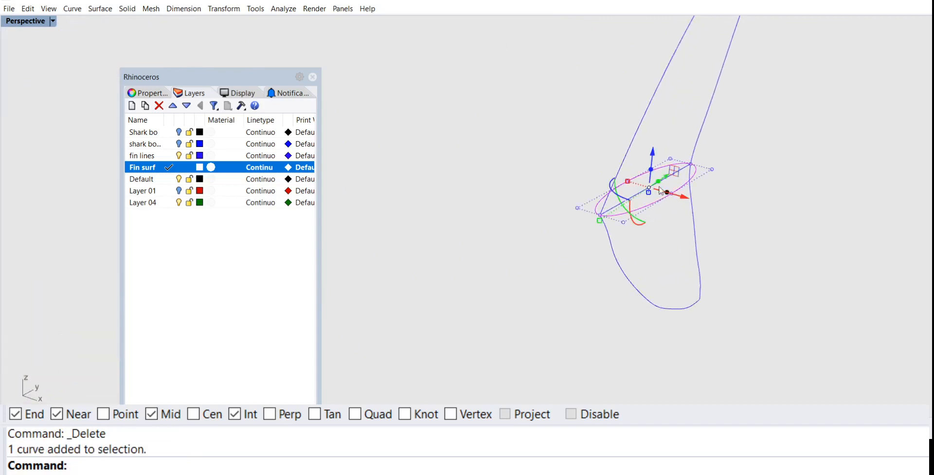
left_click_drag(628, 182, 637, 183)
left_click(753, 190)
right_click_drag(753, 189, 601, 225)
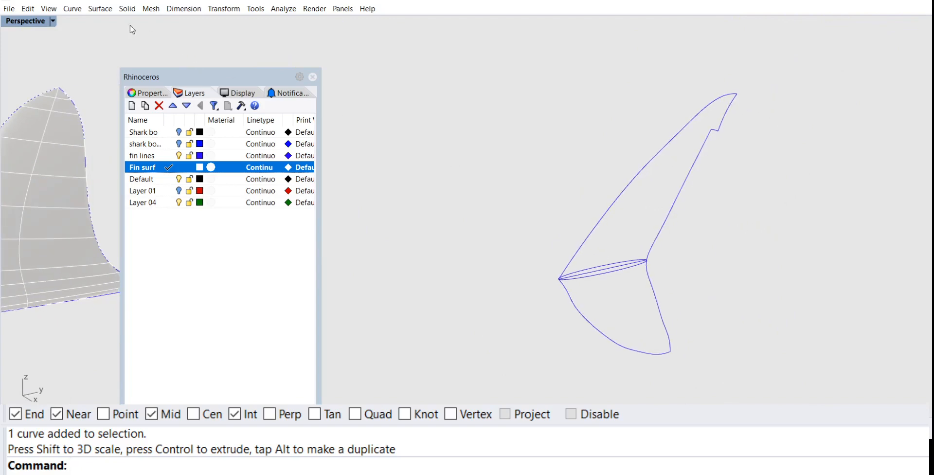
Step: Sweep the slimmed ellipse along the upper lobe's leading- and trailing-edge rails, leaving the cross sections unchanged
left_click(98, 9)
left_click(125, 58)
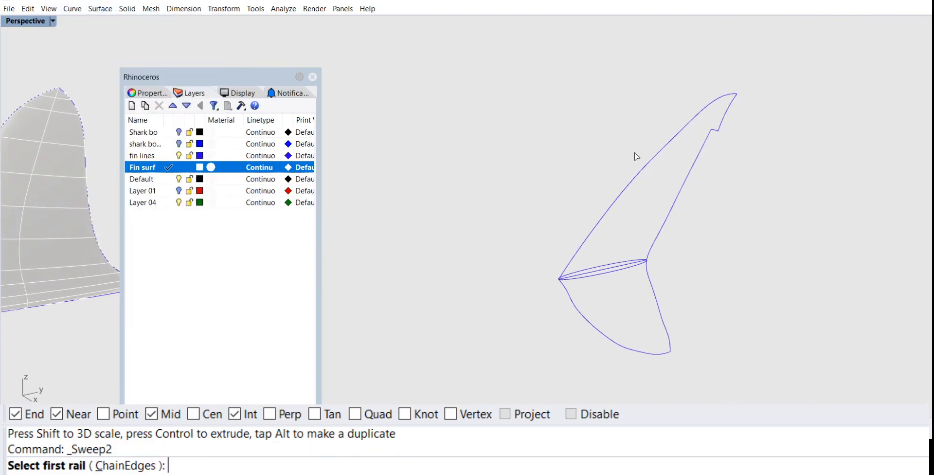
left_click(646, 167)
left_click(694, 176)
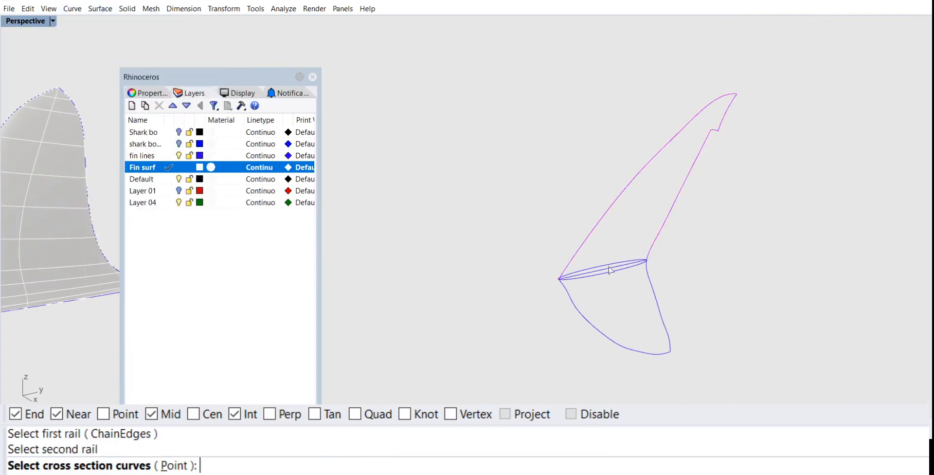
left_click(605, 271)
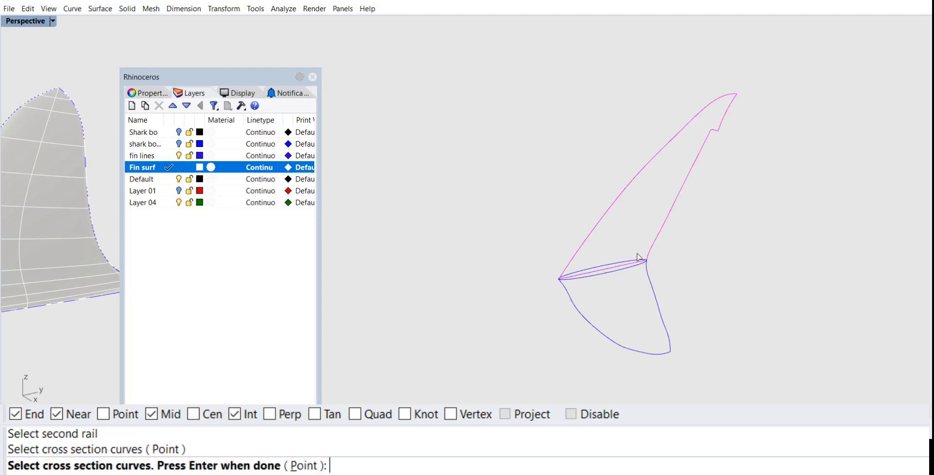
left_click(607, 274)
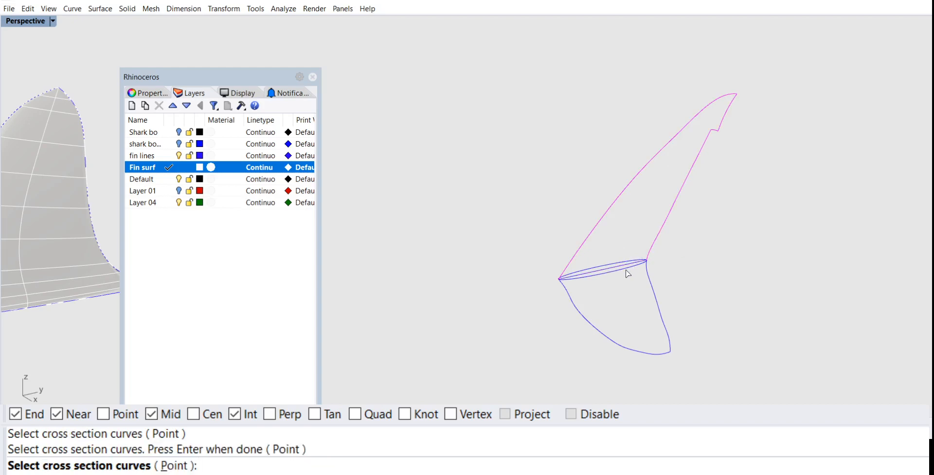
left_click(627, 273)
key("Return")
key("Return")
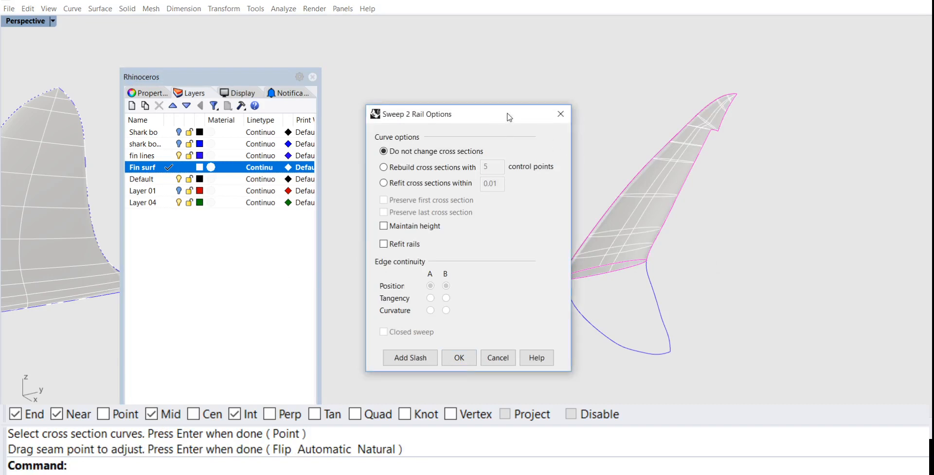
left_click_drag(507, 116, 347, 41)
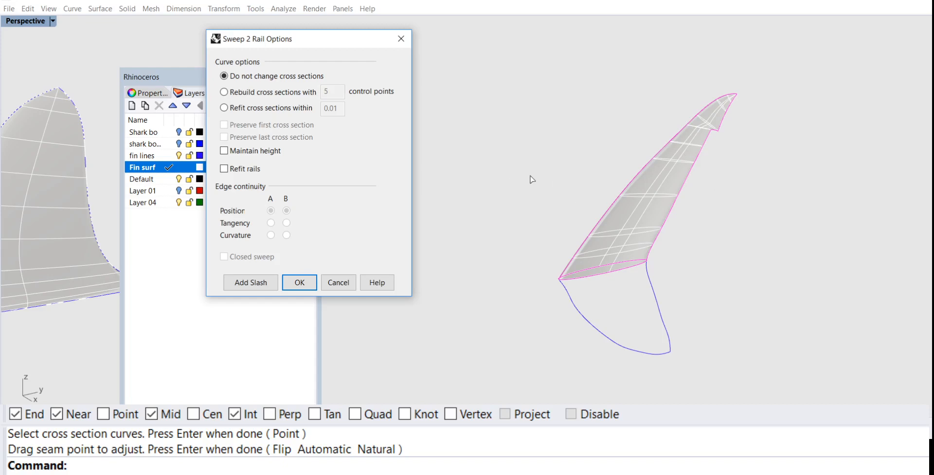
mouse_move(120, 234)
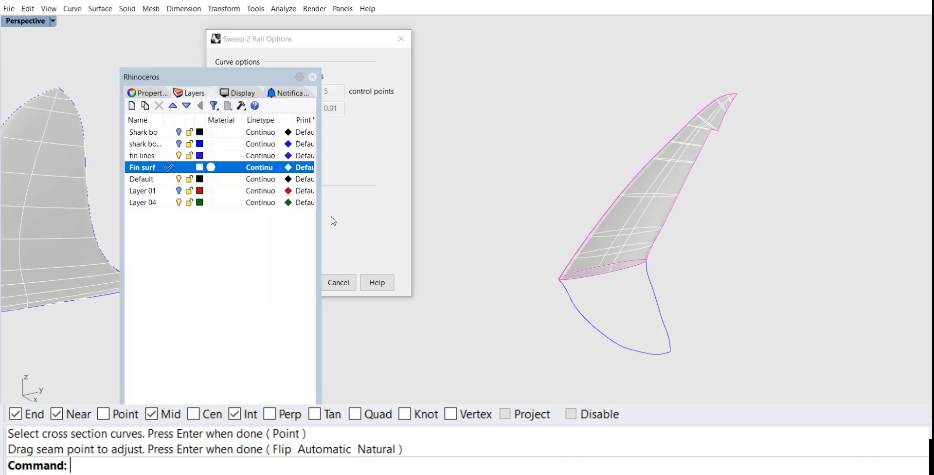
left_click_drag(251, 75, 139, 81)
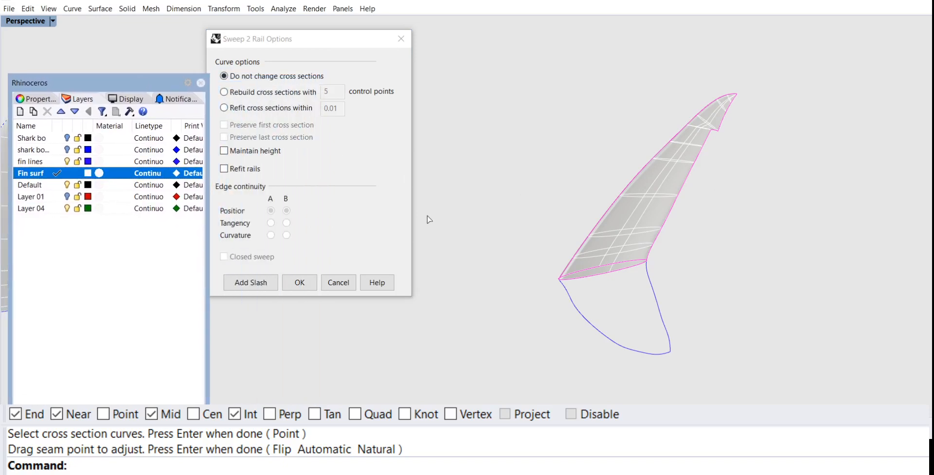
left_click(302, 283)
Step: Sweep the lower lobe along its two outline rails, using the upper surface's open base edge as the cross section
right_click_drag(638, 271, 553, 196)
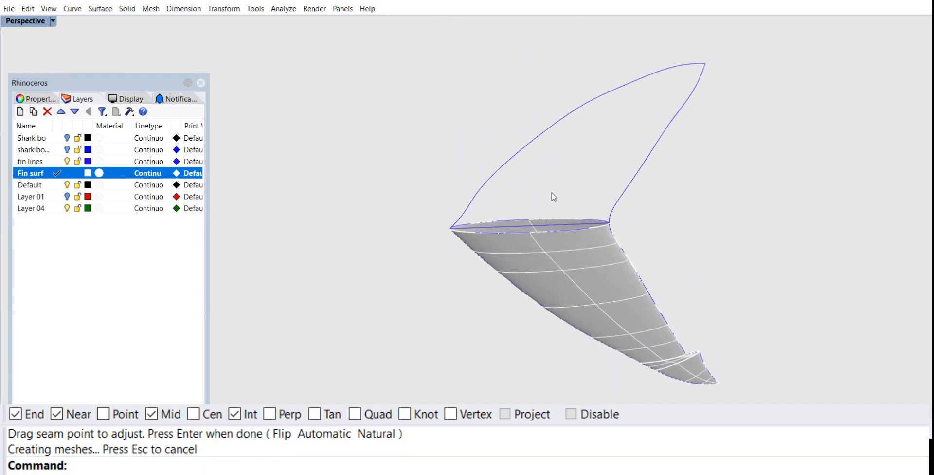
right_click(553, 195)
left_click(545, 138)
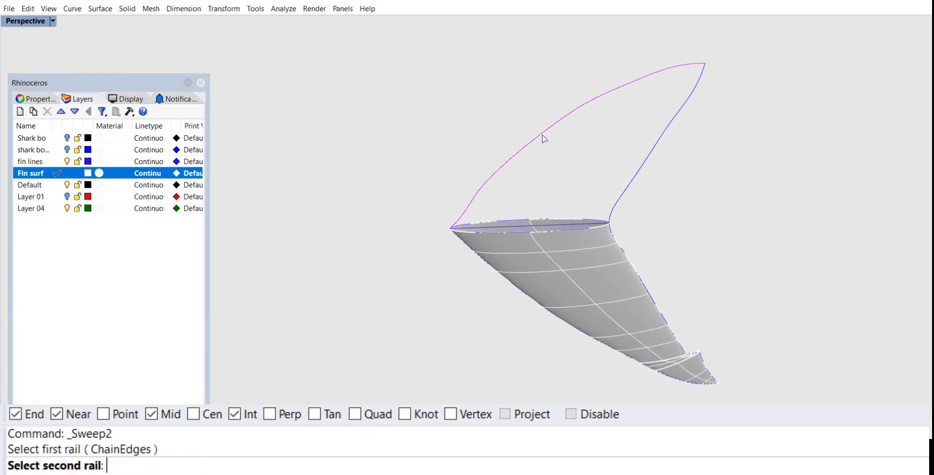
left_click(637, 179)
scroll(627, 193, "up", 5)
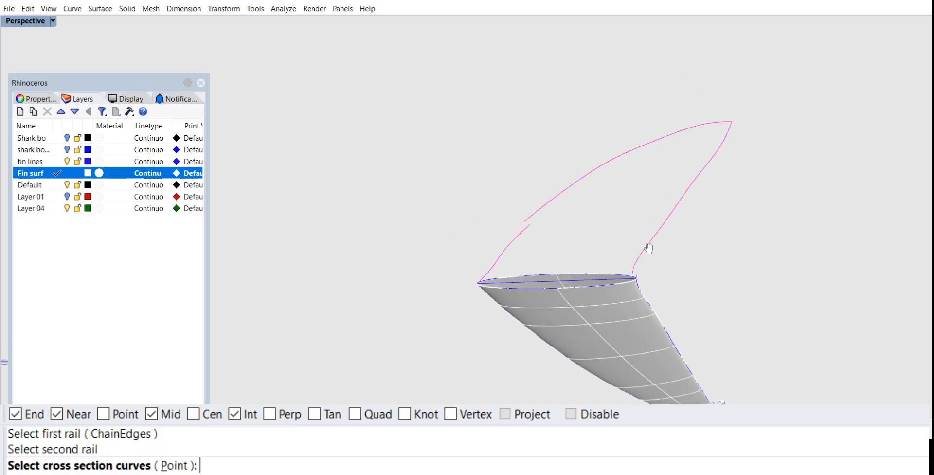
right_click_drag(609, 191, 599, 248)
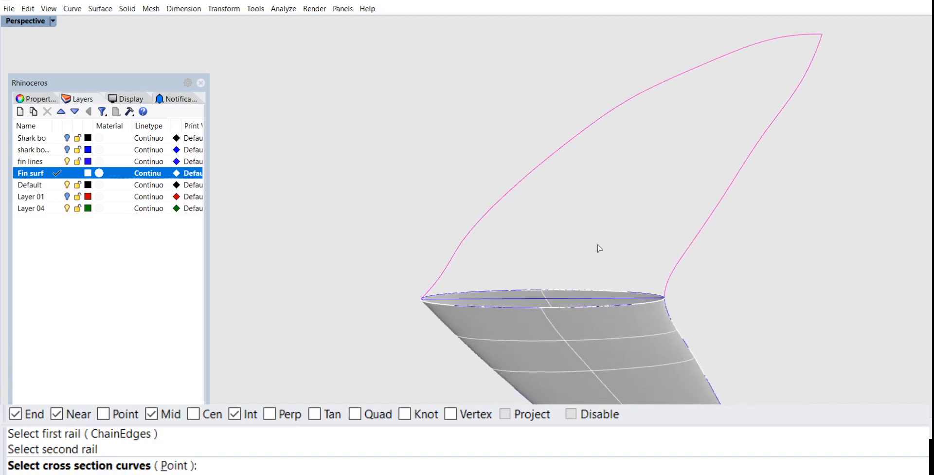
left_click(583, 293)
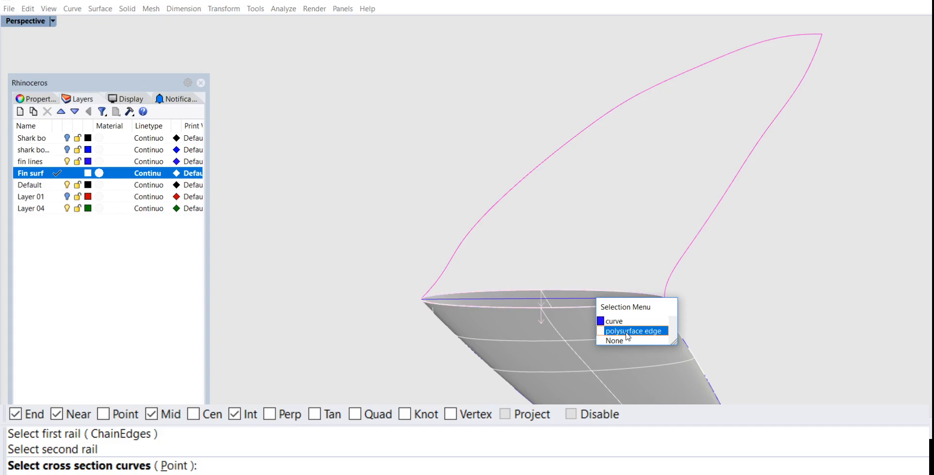
left_click(628, 332)
right_click(666, 261)
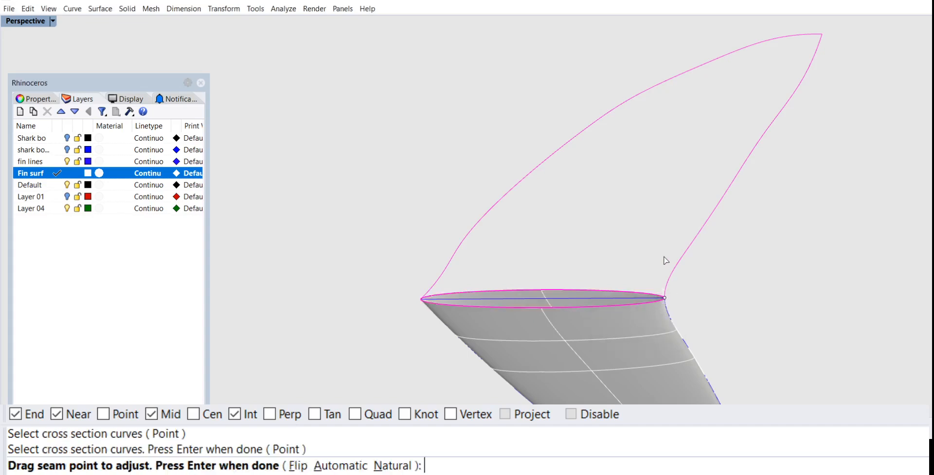
right_click(666, 260)
left_click(299, 283)
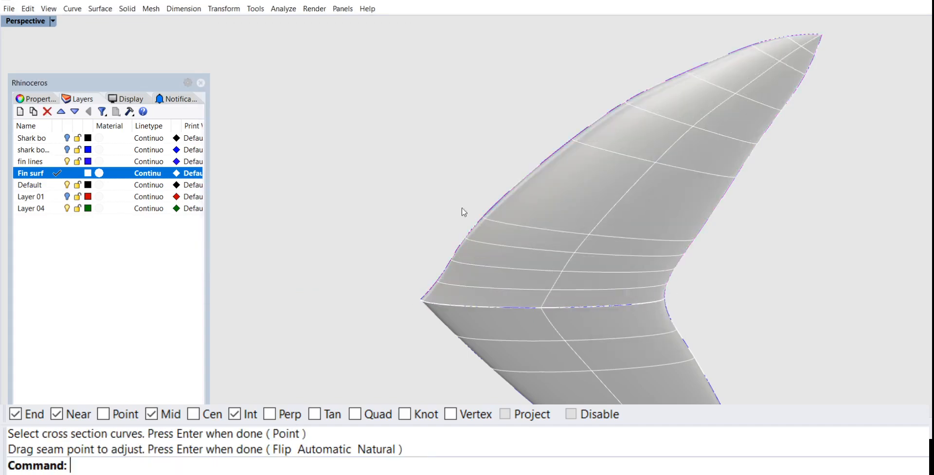
Step: Join the upper and lower tail fin surfaces into one polysurface
right_click_drag(460, 211, 624, 249)
type("j")
key("Return")
left_click(626, 203)
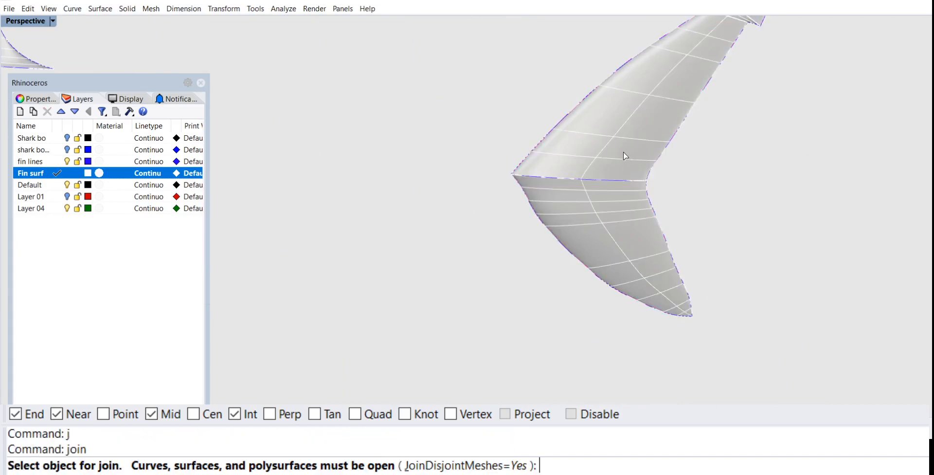
scroll(576, 224, "down", 5)
right_click_drag(575, 224, 599, 225)
Step: Show the shark background bitmap in the Right view and maximize that view
double_click(29, 21)
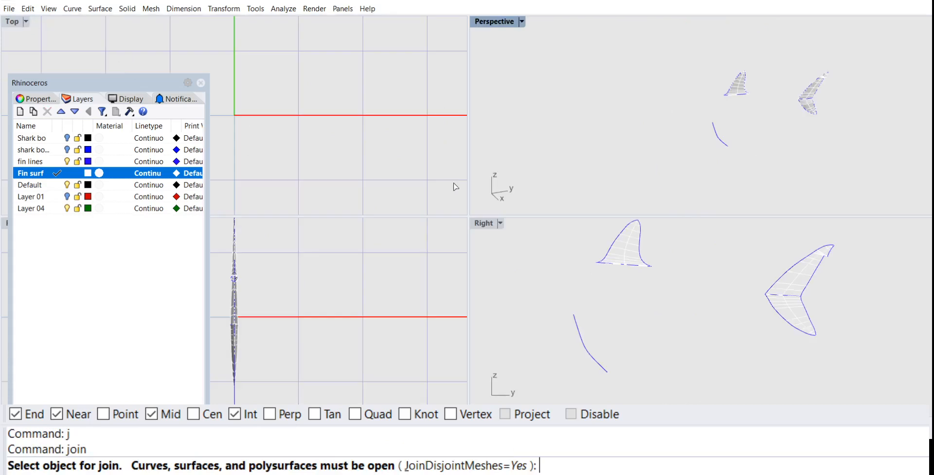
left_click(485, 228)
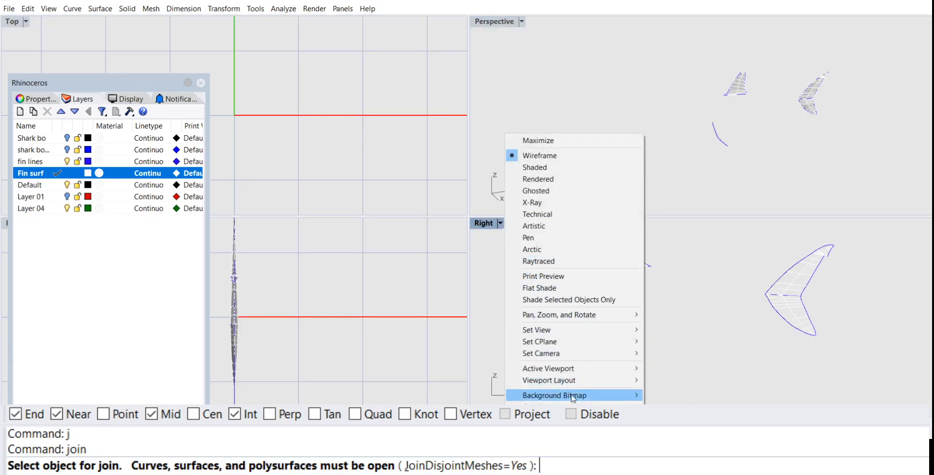
mouse_move(573, 396)
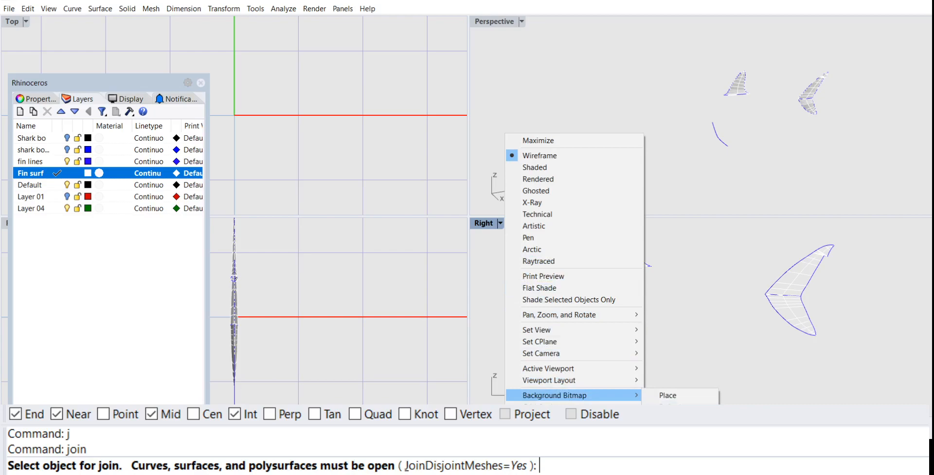
left_click(670, 461)
scroll(598, 342, "up", 5)
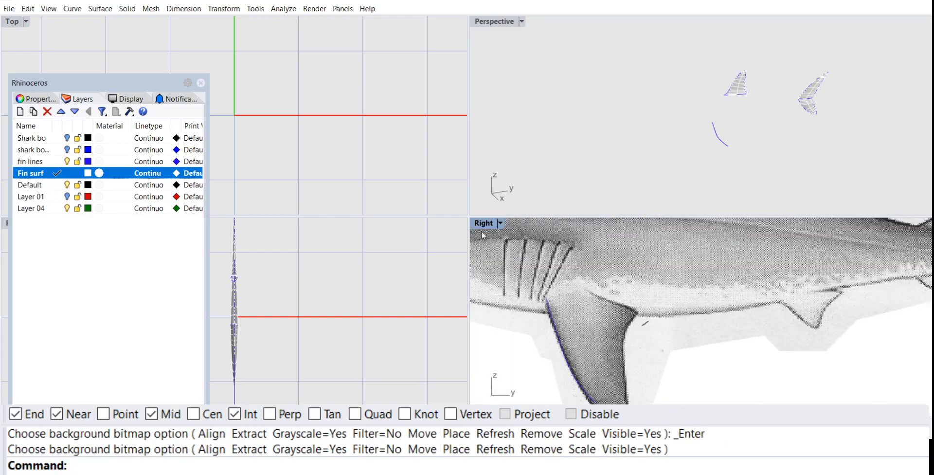
double_click(479, 224)
Step: Examine the pectoral fin on the background image and the existing curve along its leading edge
scroll(479, 224, "down", 6)
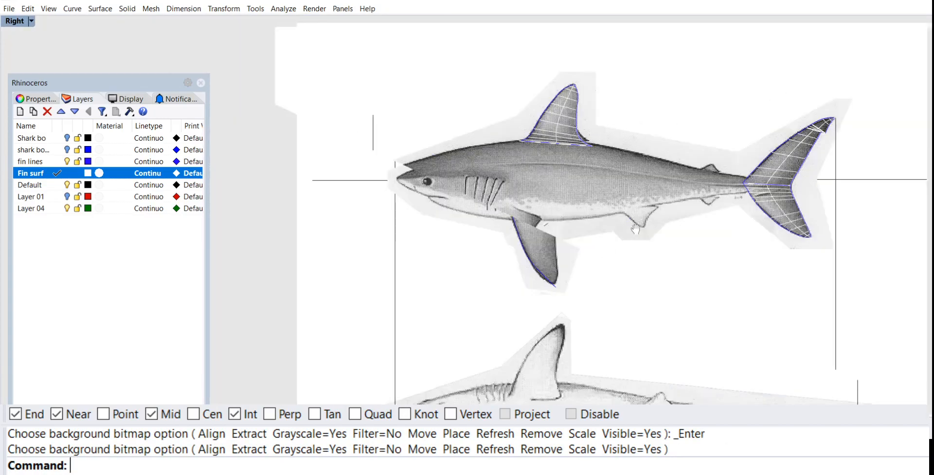
scroll(484, 159, "up", 3)
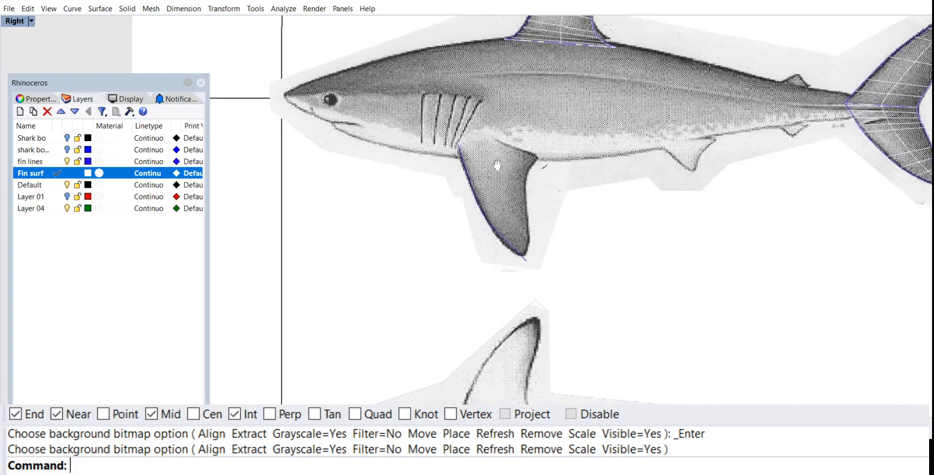
right_click_drag(523, 153, 580, 229)
scroll(551, 212, "up", 6)
scroll(553, 210, "down", 2)
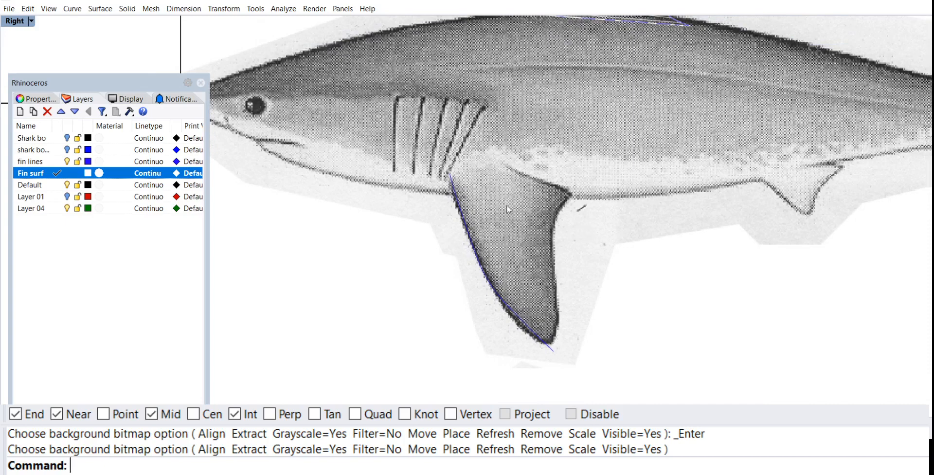
right_click_drag(517, 192, 487, 172)
scroll(483, 181, "up", 2)
scroll(485, 180, "down", 4)
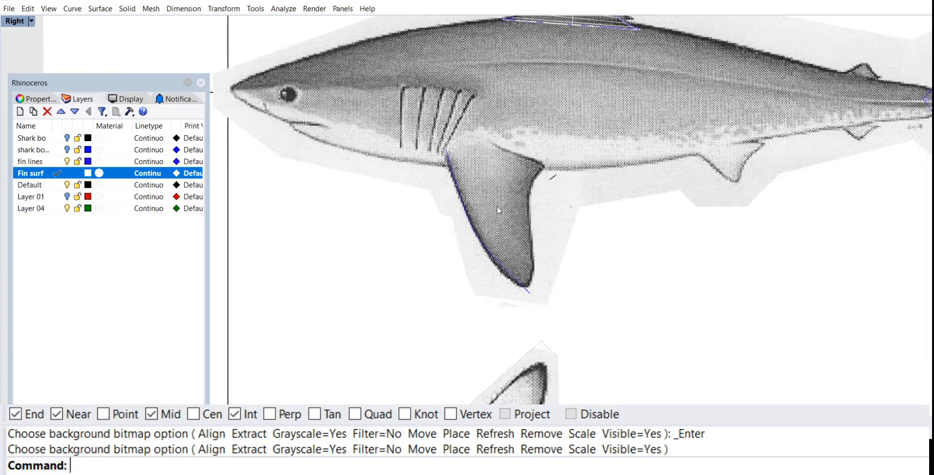
right_click_drag(571, 162, 565, 176)
scroll(529, 184, "up", 2)
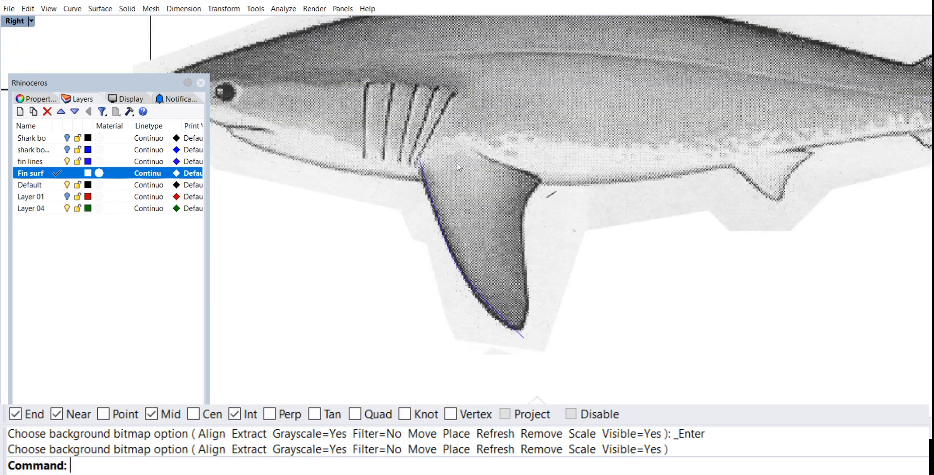
right_click_drag(499, 174, 531, 184)
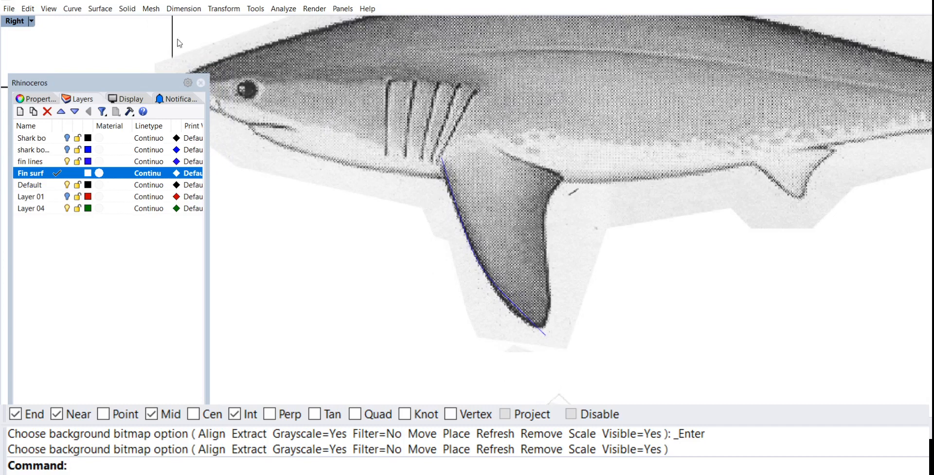
left_click(72, 8)
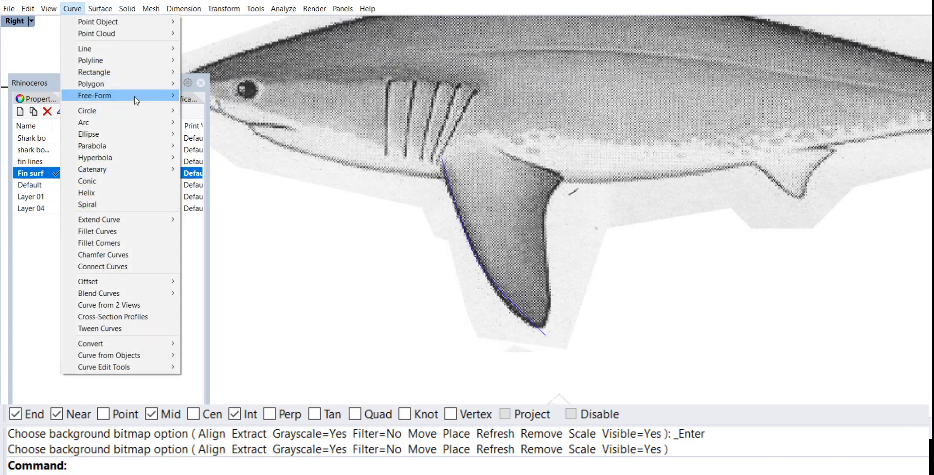
mouse_move(142, 96)
left_click(214, 104)
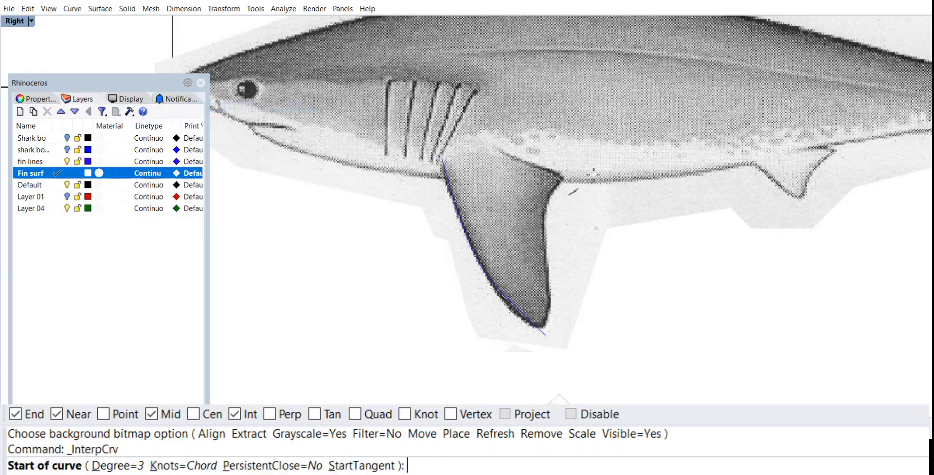
left_click(572, 177)
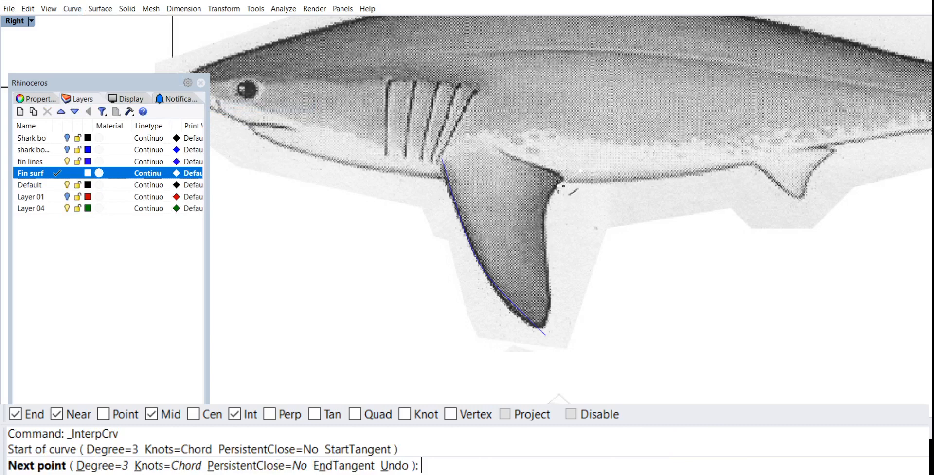
key("Escape")
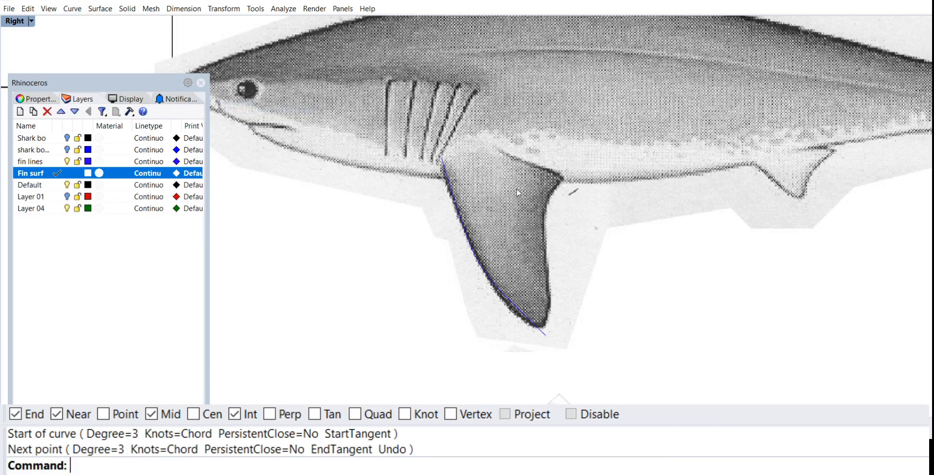
Step: On the fin lines layer, trace the pectoral fin's trailing edge with an interpolated curve from past its rear base corner to just beyond the tip
left_click(51, 162)
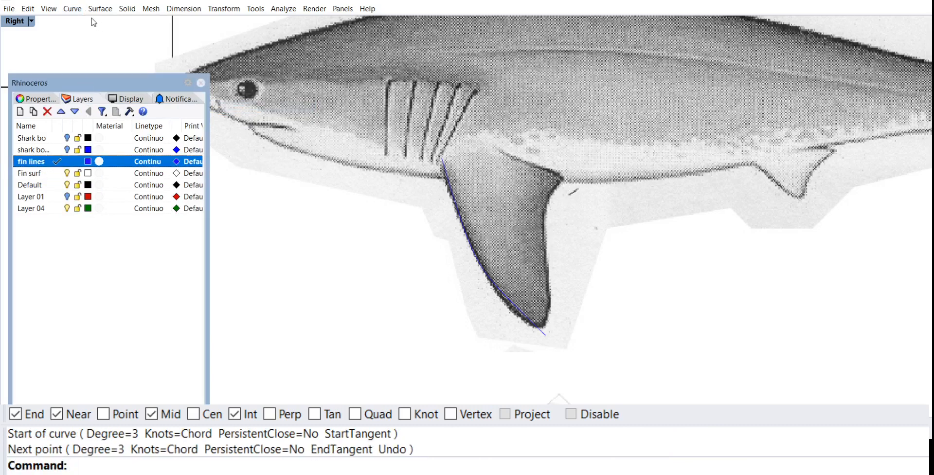
left_click(72, 8)
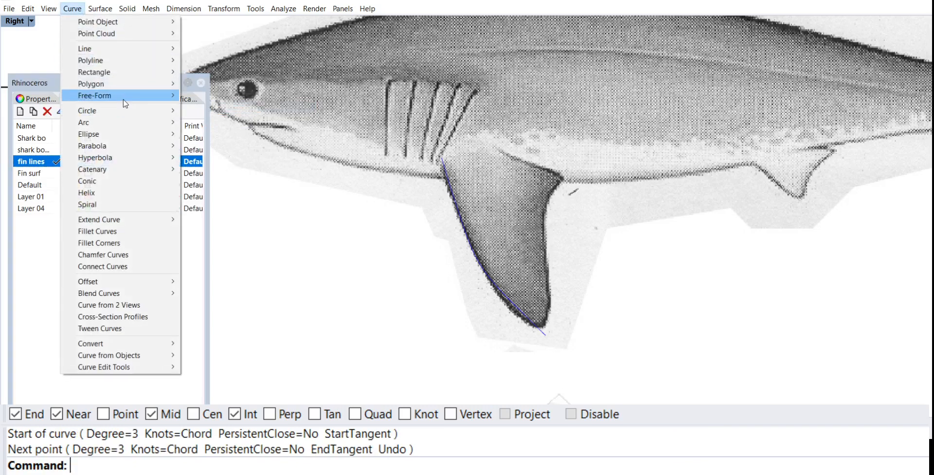
mouse_move(125, 103)
left_click(209, 108)
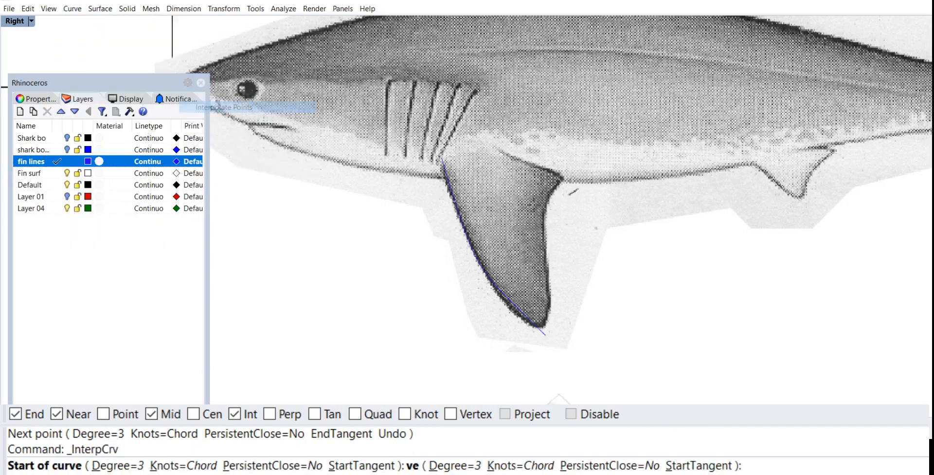
left_click(575, 168)
left_click(555, 191)
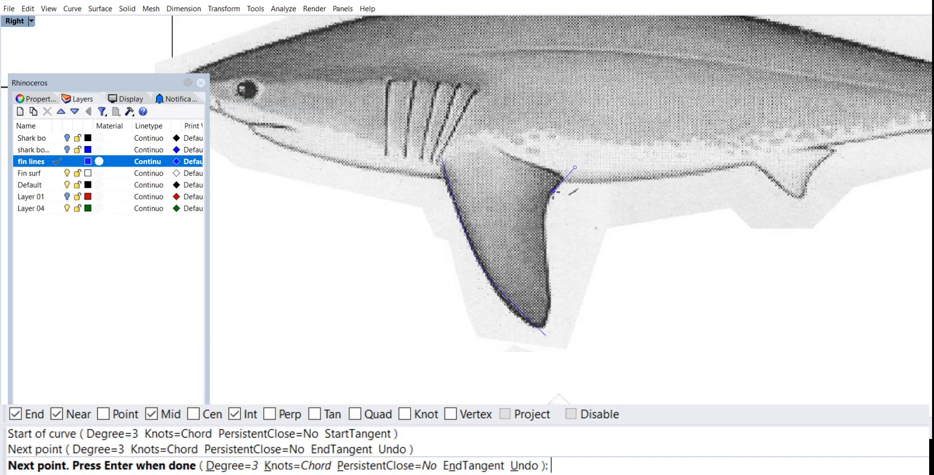
left_click(544, 236)
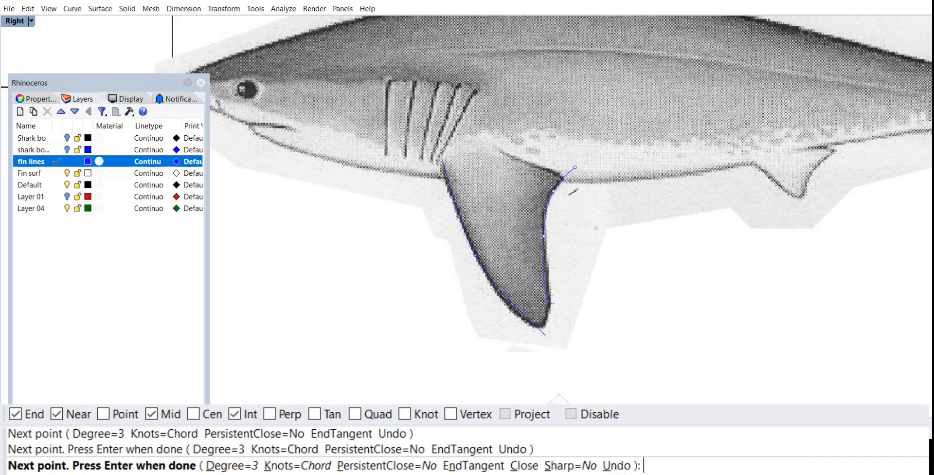
left_click(550, 280)
left_click(547, 316)
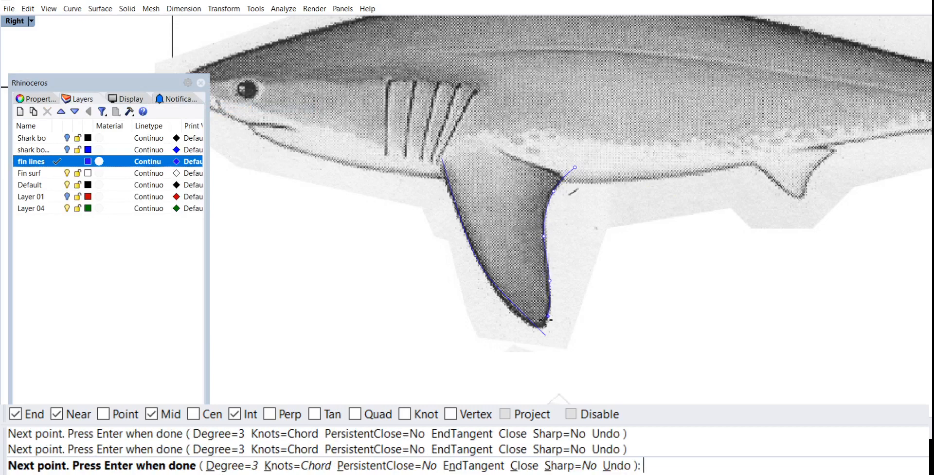
left_click(526, 338)
key("Return")
Step: Trim both pectoral fin curves against each other, removing the overhanging ends past their crossing at the tip
scroll(601, 297, "up", 5)
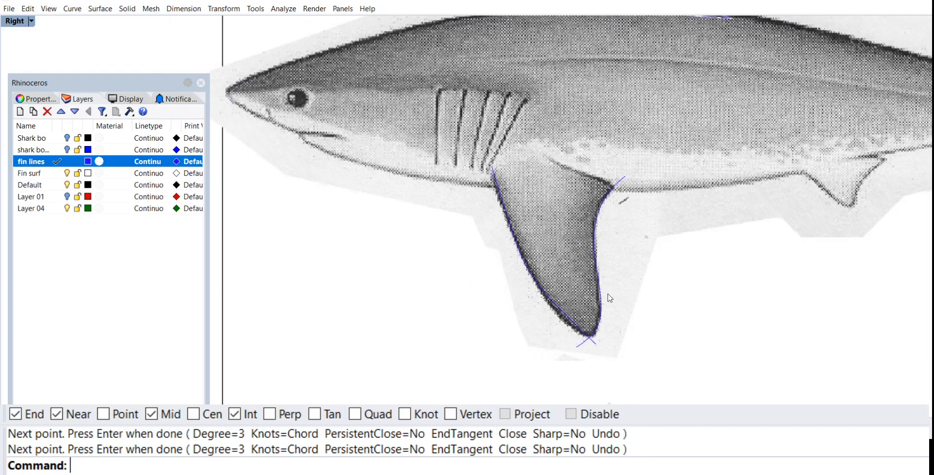
type("TR")
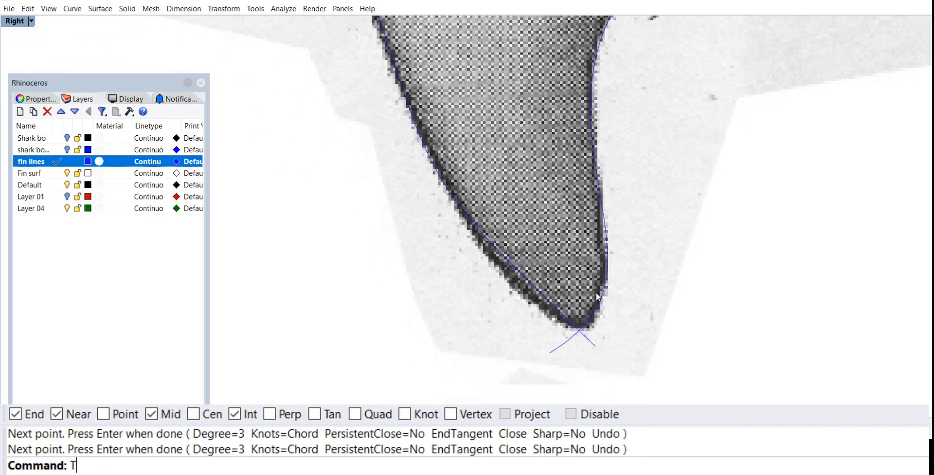
key("Return")
left_click(599, 309)
left_click(570, 323)
key("Return")
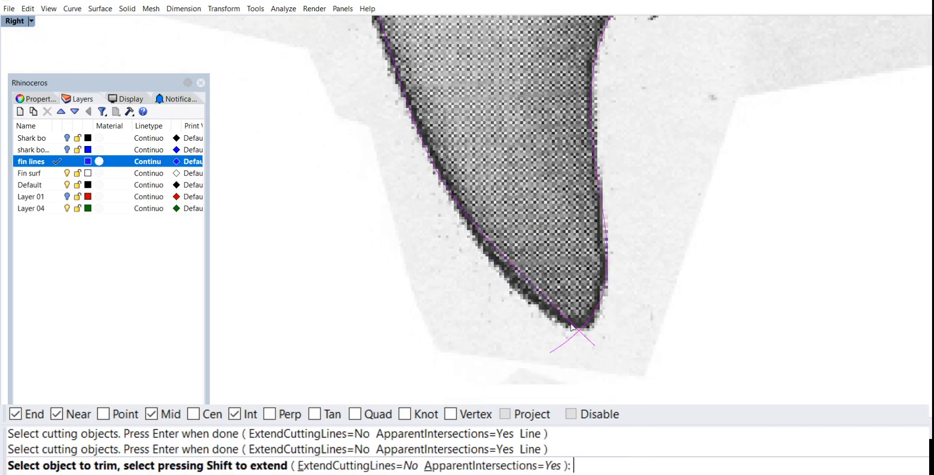
left_click(569, 337)
left_click(586, 339)
key("Return")
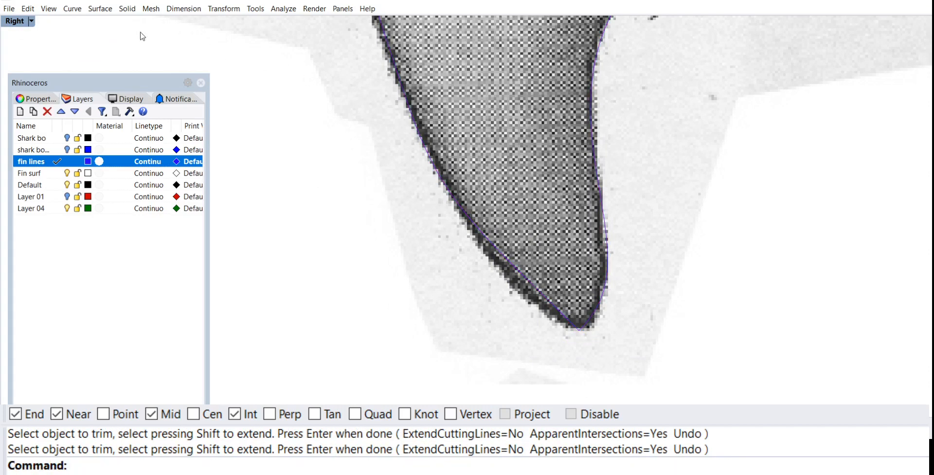
Step: Switch from the maximized Right view to a maximized Perspective view framing the pectoral fin's outline curves
double_click(15, 22)
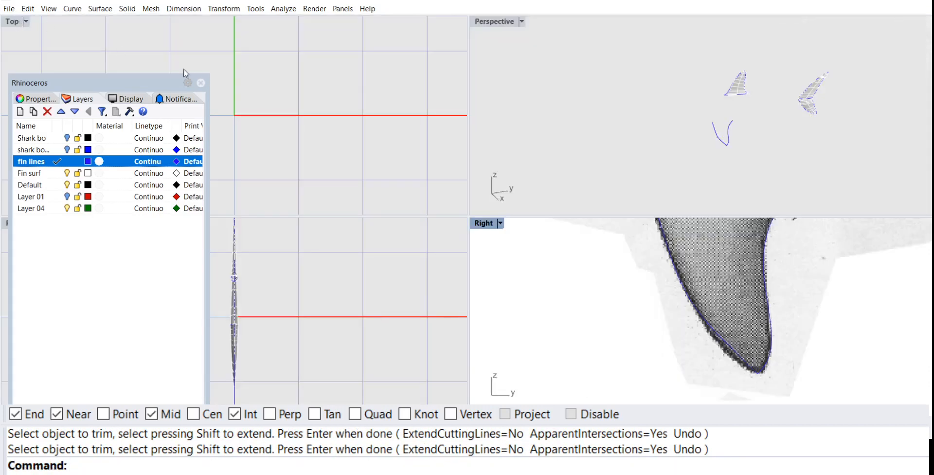
double_click(492, 21)
right_click_drag(486, 173, 468, 244)
scroll(476, 231, "up", 6)
type("L")
key("Return")
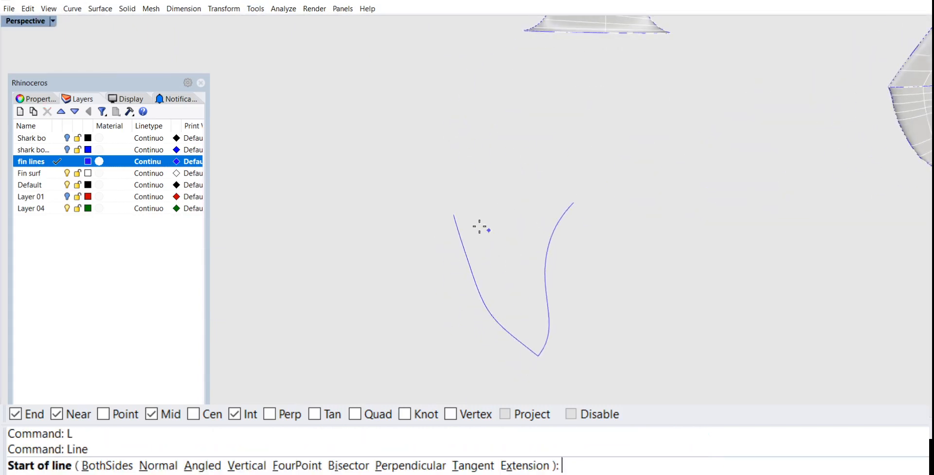
left_click(461, 212)
key("Escape")
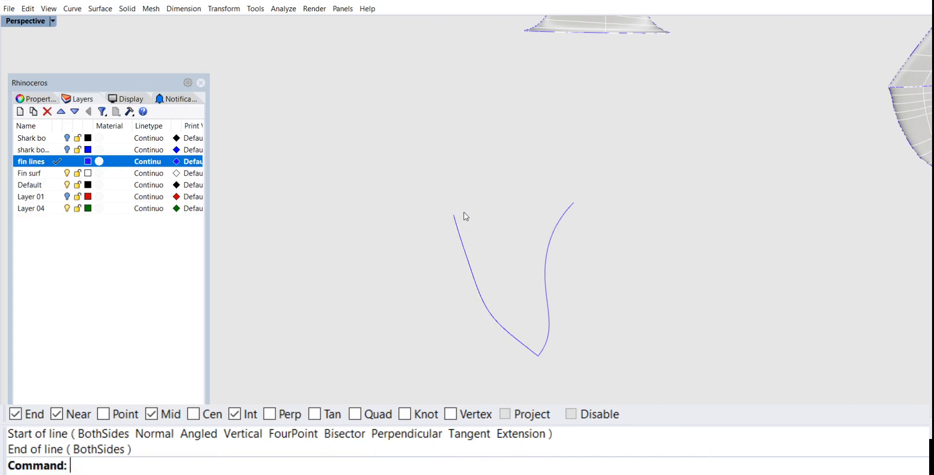
Step: Draw a straight line across the fin's base, joining the upper endpoints of the leading and trailing edge curves
type("L")
key("Return")
left_click(455, 213)
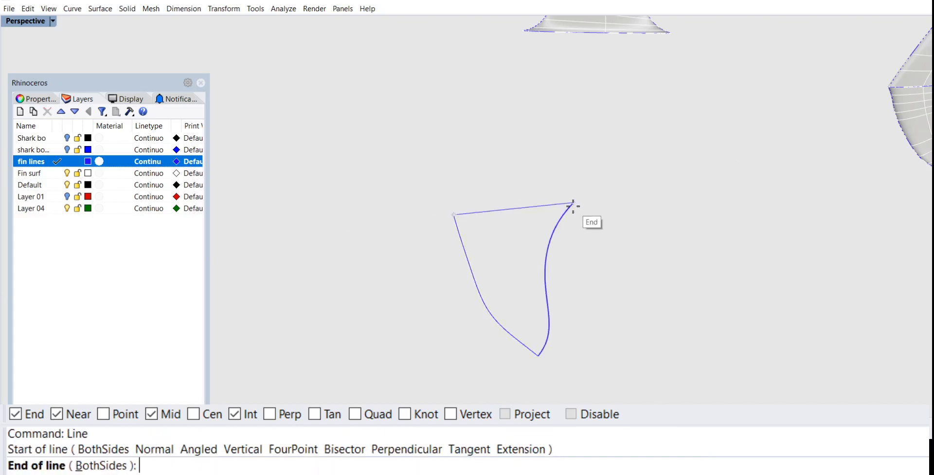
left_click(573, 207)
Step: Draw a narrow ellipse centred on the base line's midpoint, with its first axis ending at the leading edge curve's upper endpoint
right_click_drag(573, 206, 578, 235)
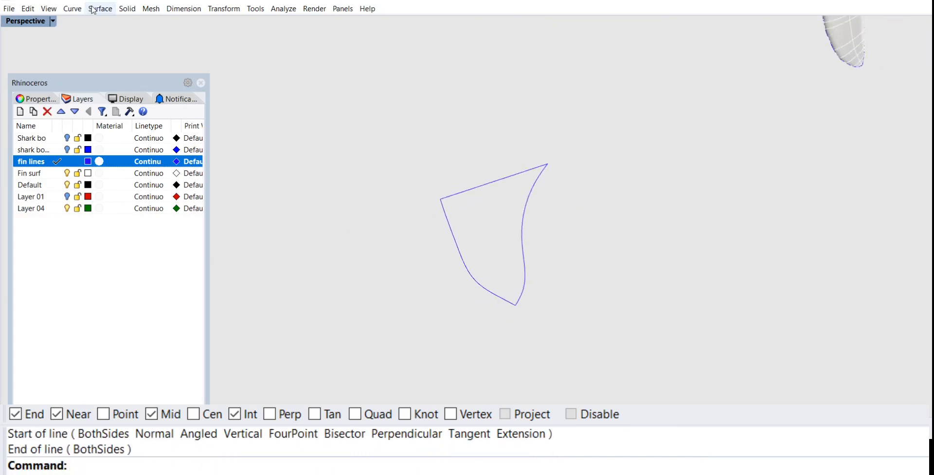
left_click(71, 9)
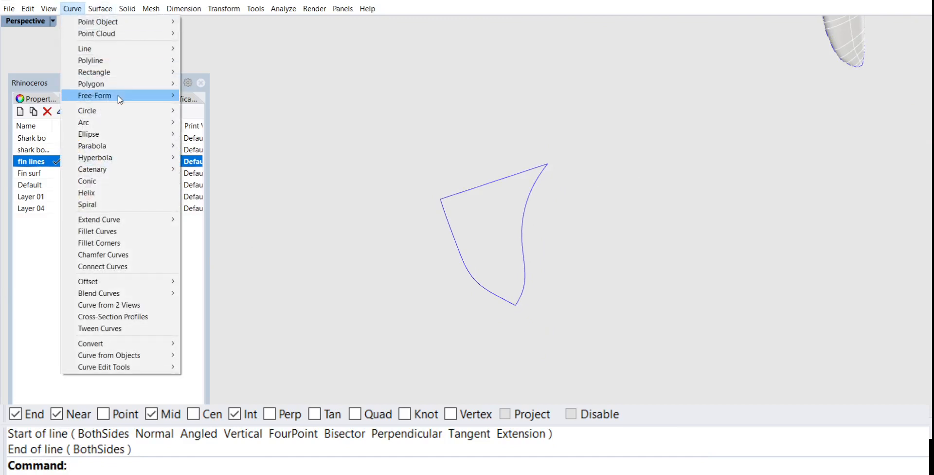
mouse_move(119, 86)
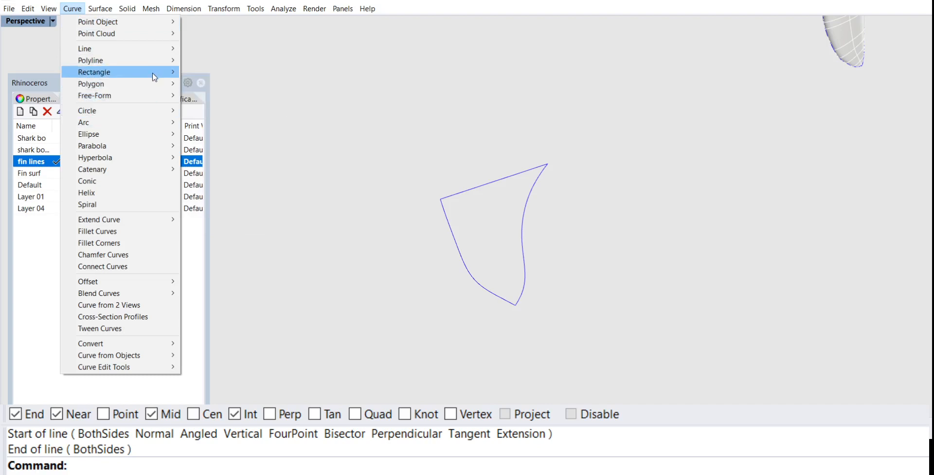
mouse_move(119, 134)
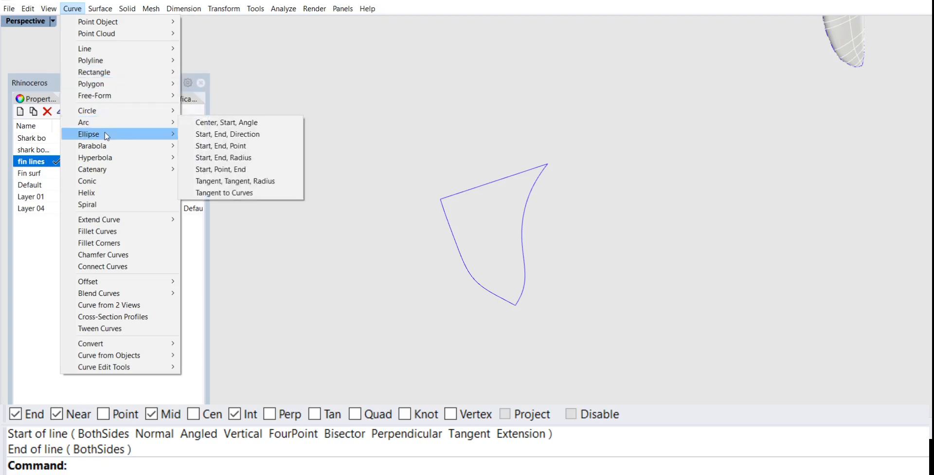
left_click(234, 138)
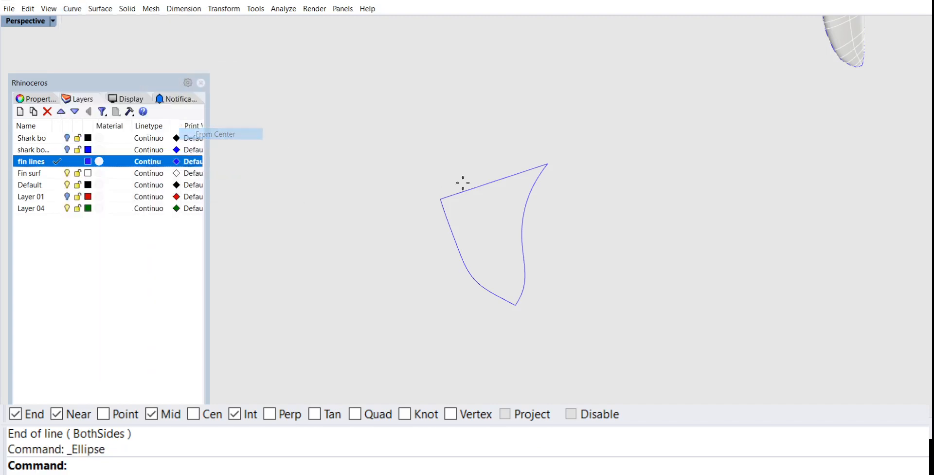
left_click(492, 184)
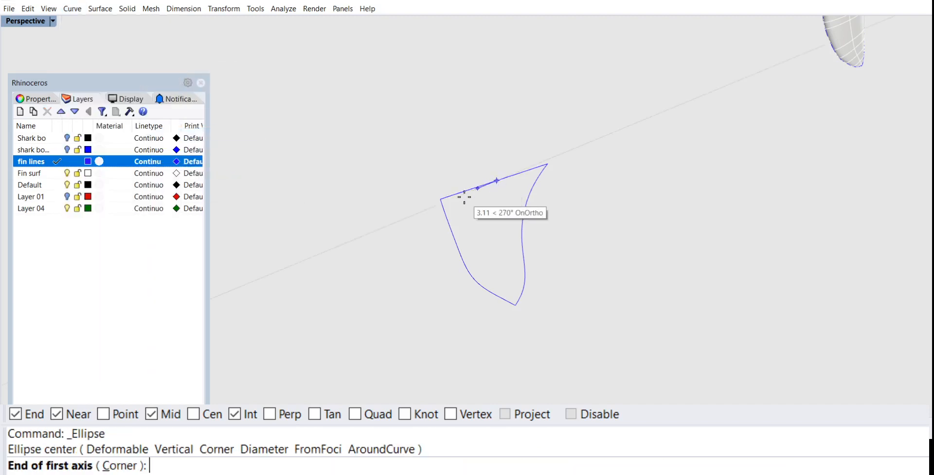
left_click(440, 198)
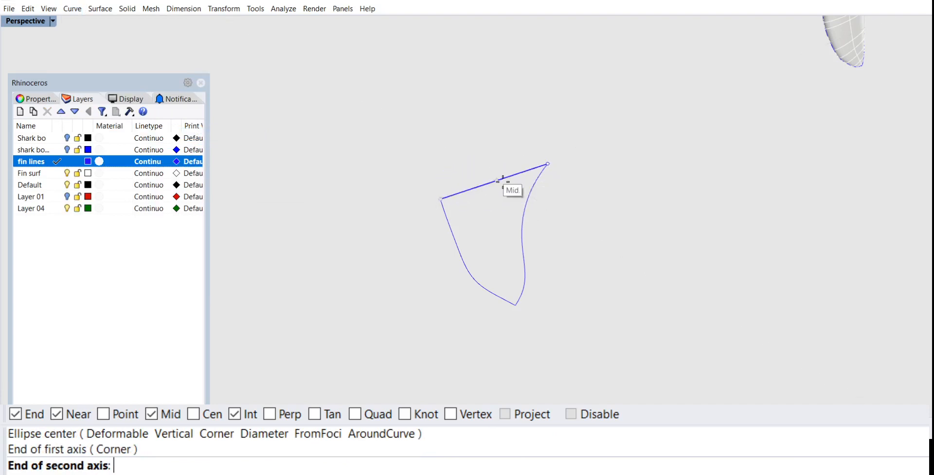
scroll(507, 176, "up", 1)
scroll(507, 176, "up", 1)
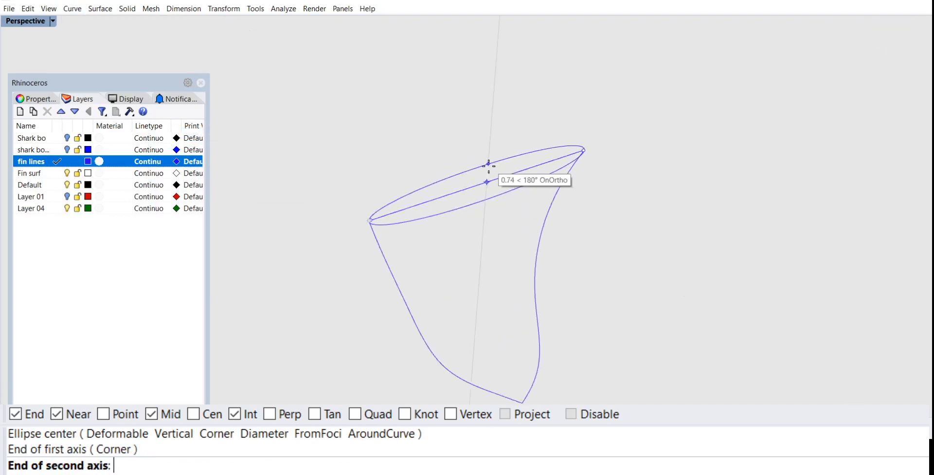
left_click(488, 168)
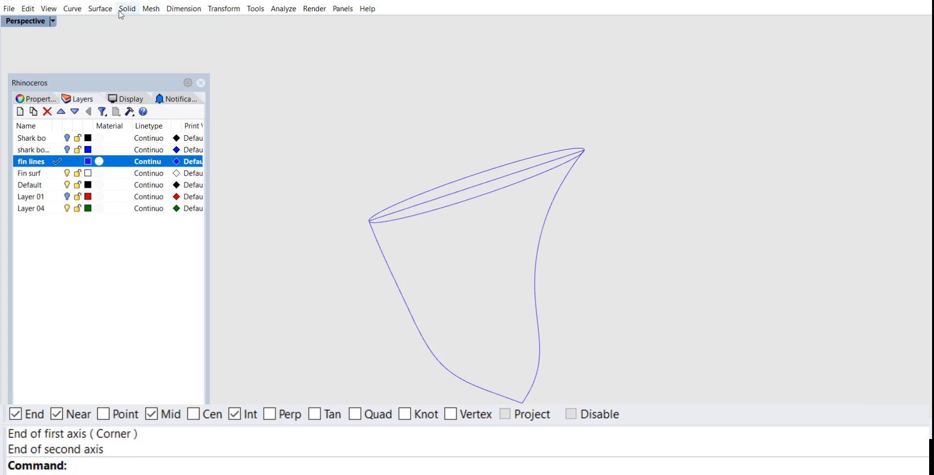
Step: On the Fin surf layer, create a two-rail sweep along the leading and trailing edge curves, using the base ellipse as cross section
left_click(51, 173)
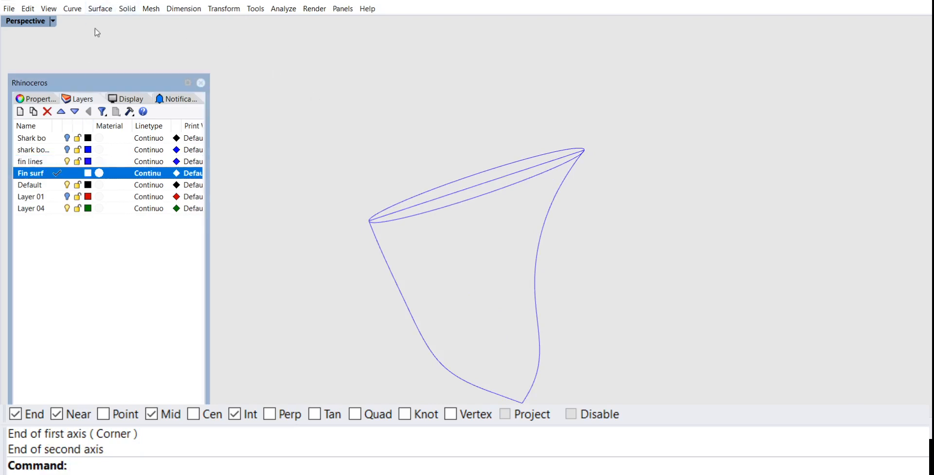
left_click(99, 9)
left_click(124, 57)
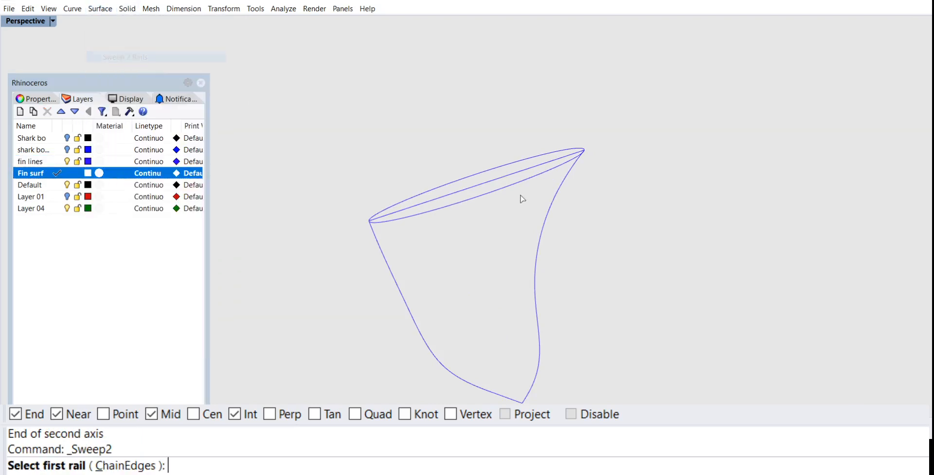
left_click(557, 191)
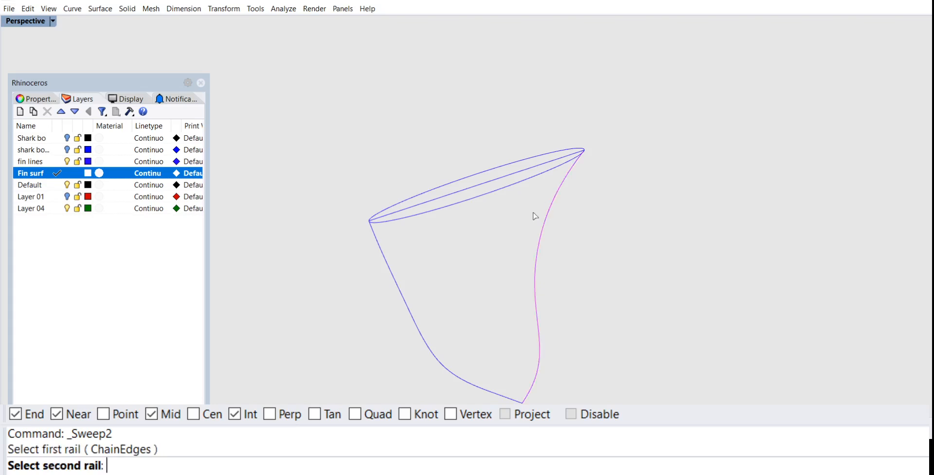
left_click(389, 266)
left_click(485, 198)
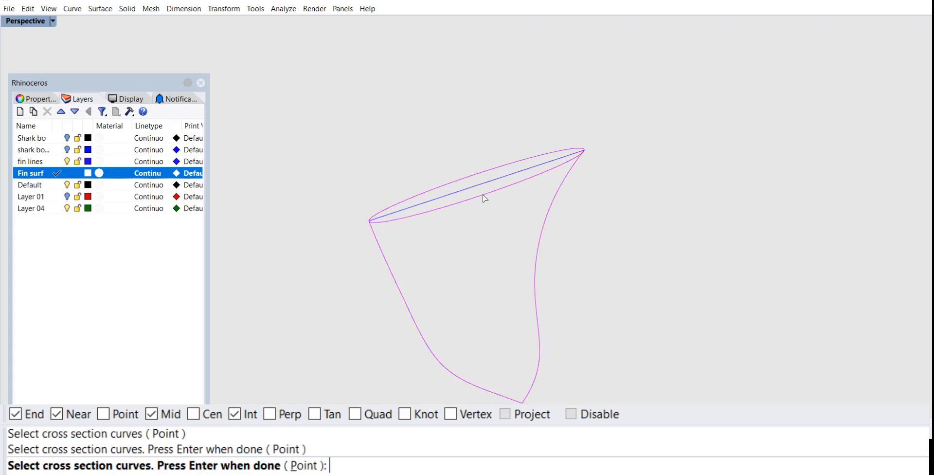
key("Return")
key("Return")
left_click(298, 282)
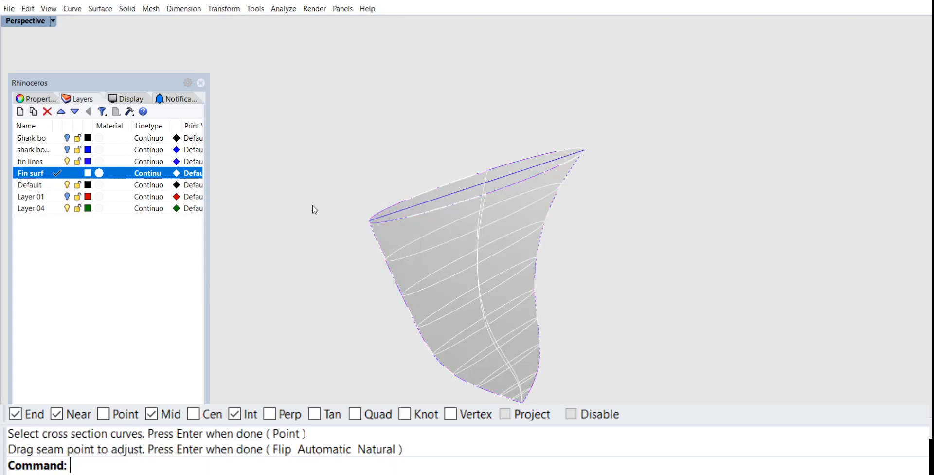
Step: Return to the four-view layout and turn on the shark body layer to check the pectoral fin against the body
double_click(24, 21)
scroll(581, 76, "down", 5)
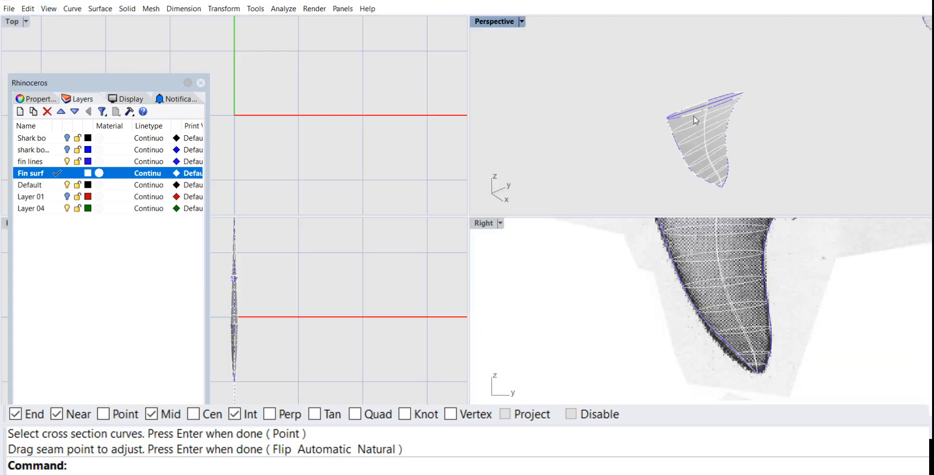
left_click(498, 22)
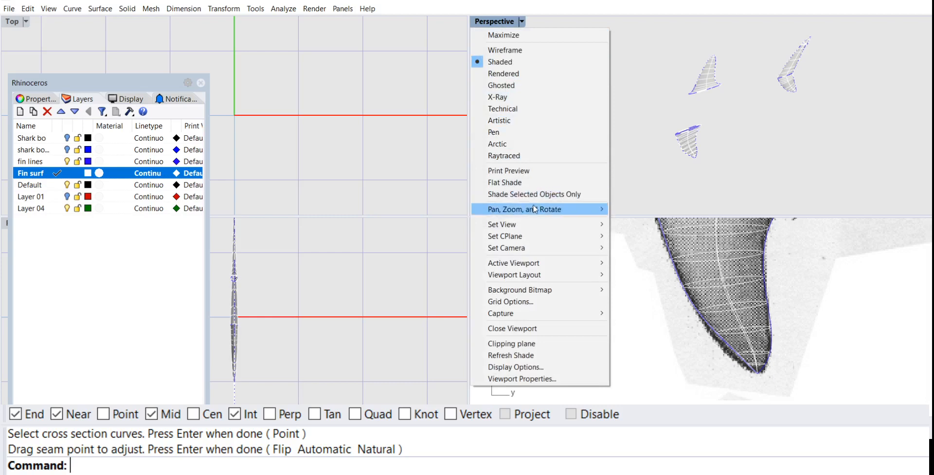
left_click(68, 138)
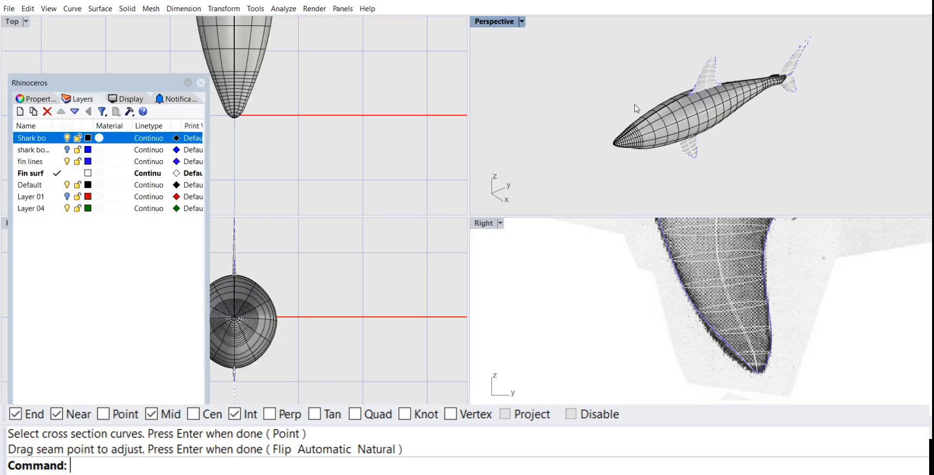
right_click_drag(603, 87, 634, 67)
scroll(696, 163, "up", 5)
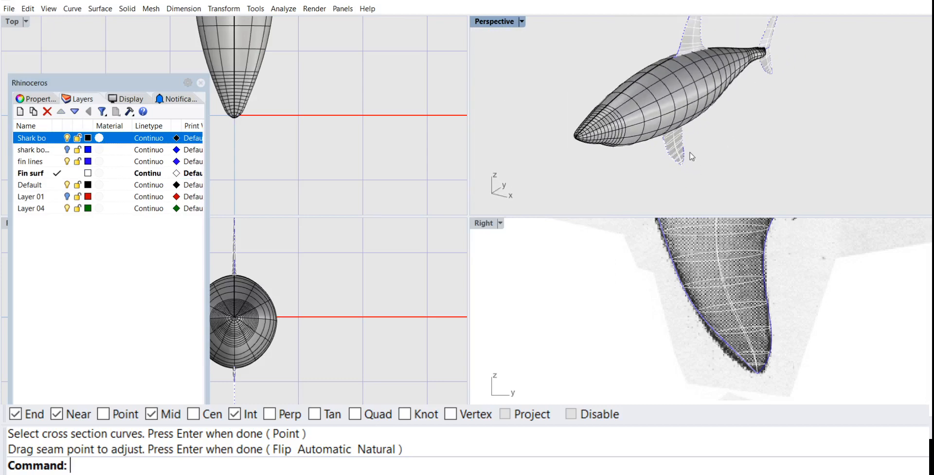
right_click_drag(604, 189, 635, 161)
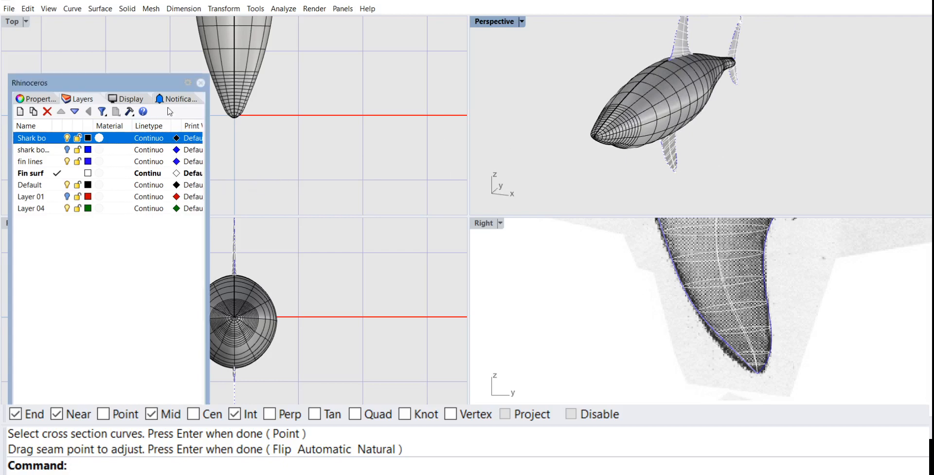
Step: Move the Layers panel aside to uncover the front view of the shark's body and fins
left_click_drag(161, 85, 15, 104)
right_click_drag(291, 261, 308, 246)
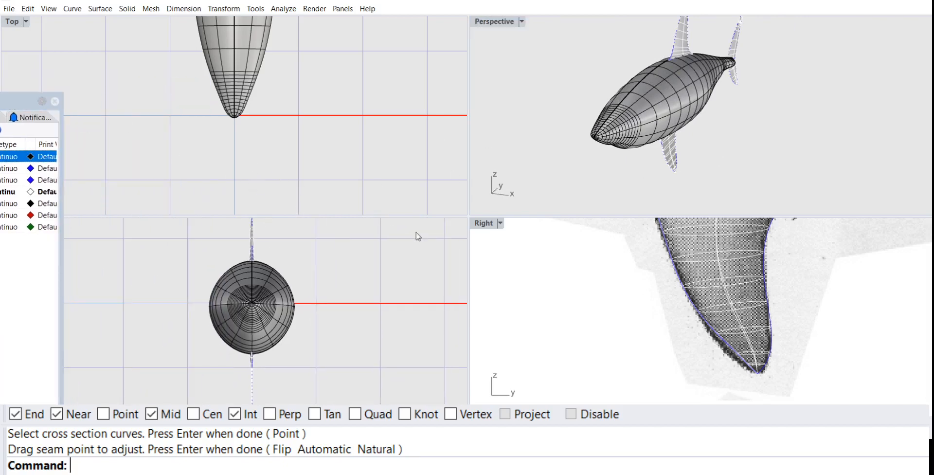
right_click_drag(696, 158, 707, 142)
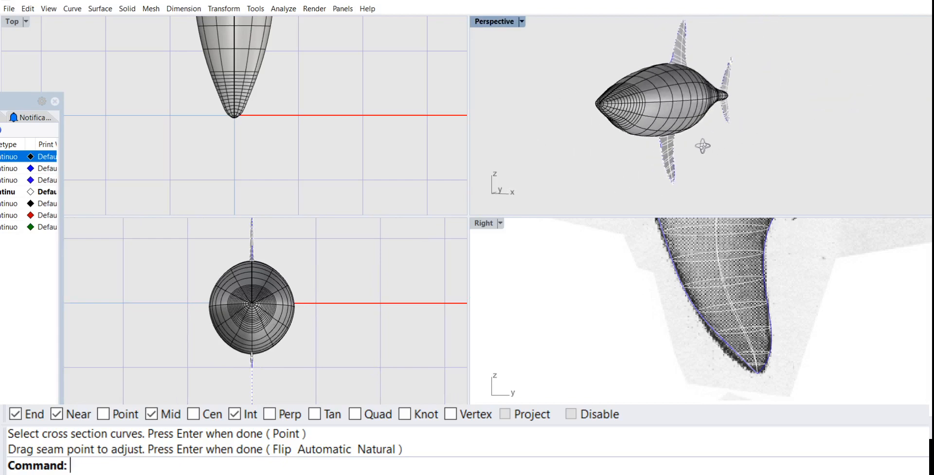
Step: Inspect the pectoral fin where it meets the shark's body, and delete the fin's swept surface while keeping its curves
right_click_drag(813, 124, 696, 115)
scroll(686, 148, "up", 2)
scroll(792, 164, "up", 3)
right_click(792, 164)
scroll(675, 144, "up", 6)
scroll(660, 133, "down", 3)
scroll(667, 137, "down", 4)
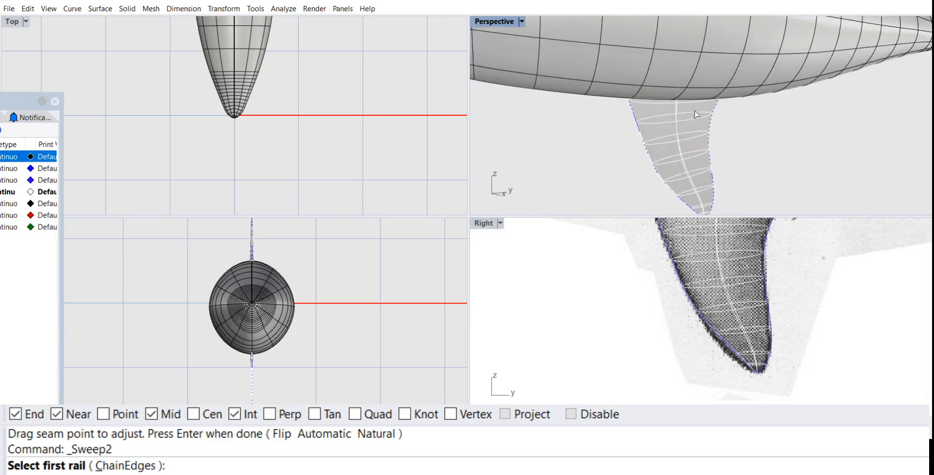
key("Escape")
left_click(687, 135)
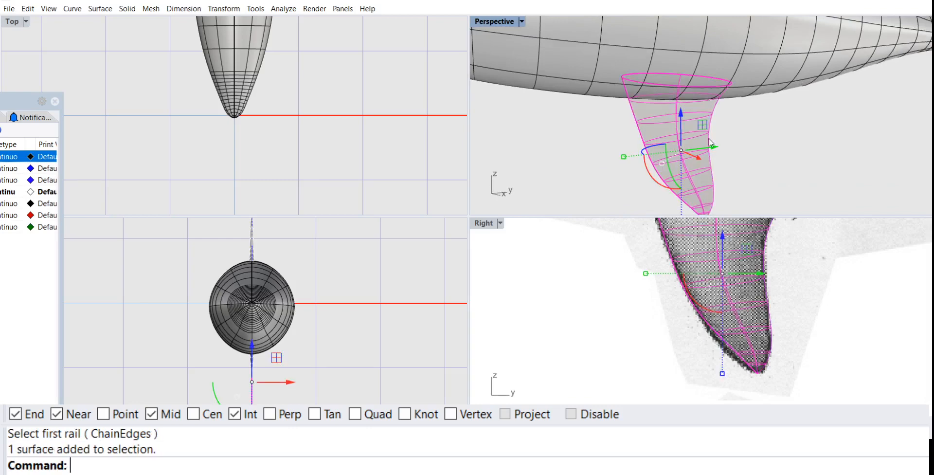
key("Delete")
Step: Hide the shark body surface to expose the pectoral fin's base curves
left_click(747, 76)
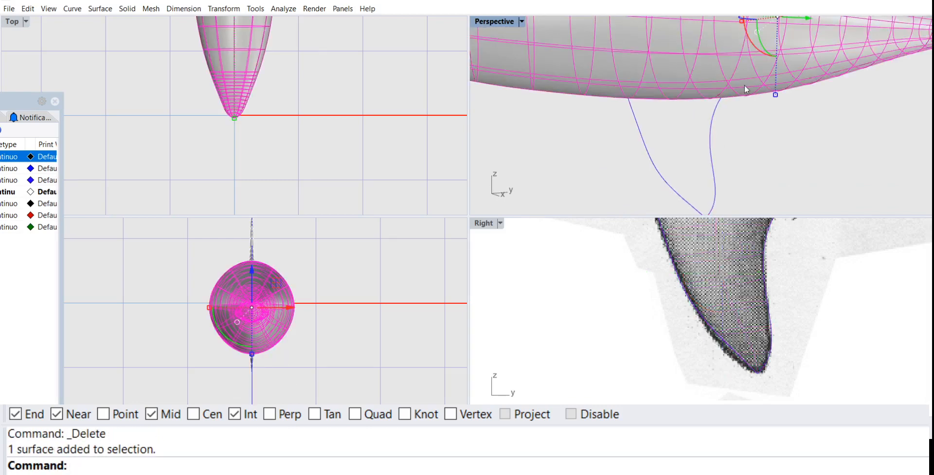
type("h")
key("Return")
Step: Rotate the pectoral fin's base ellipse 90 degrees in 3D about the base line running between the two edge curves' upper endpoints
right_click_drag(744, 86, 685, 72)
scroll(672, 83, "up", 6)
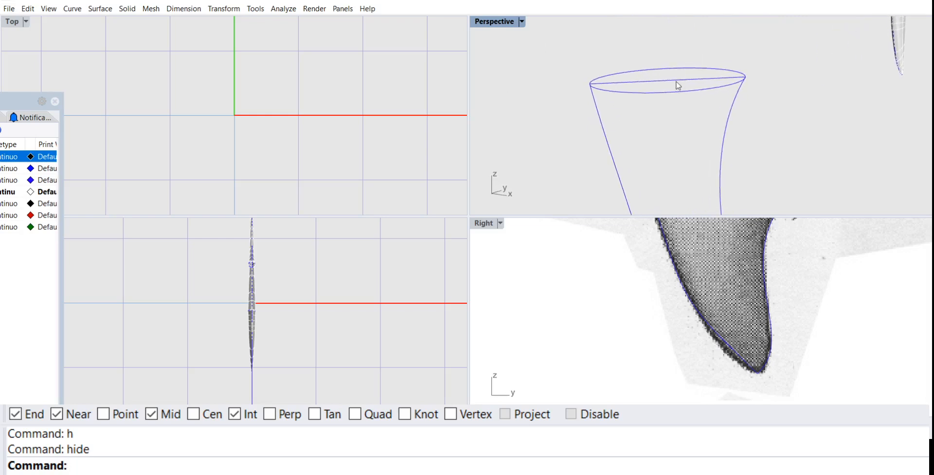
left_click(212, 13)
left_click(229, 57)
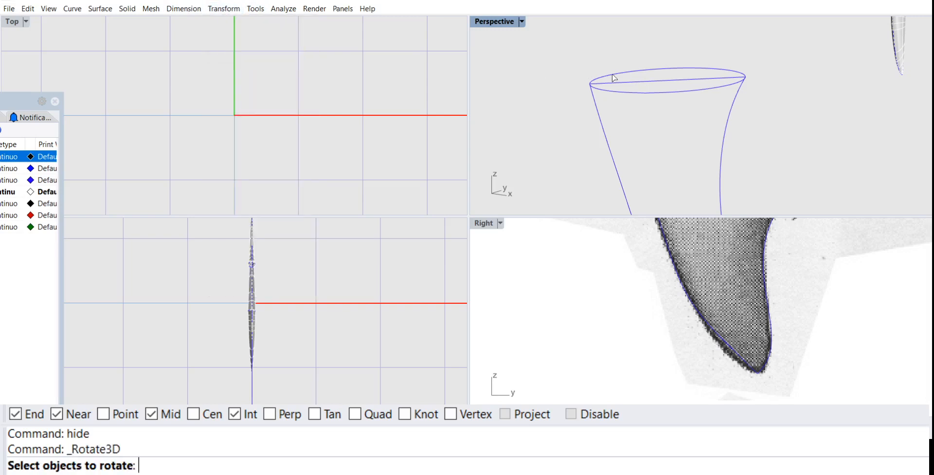
left_click(638, 93)
key("Return")
left_click(590, 83)
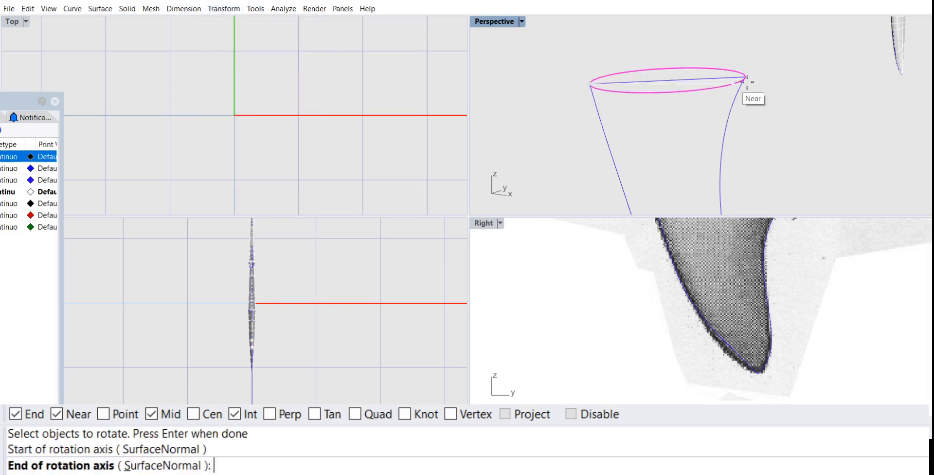
left_click(749, 75)
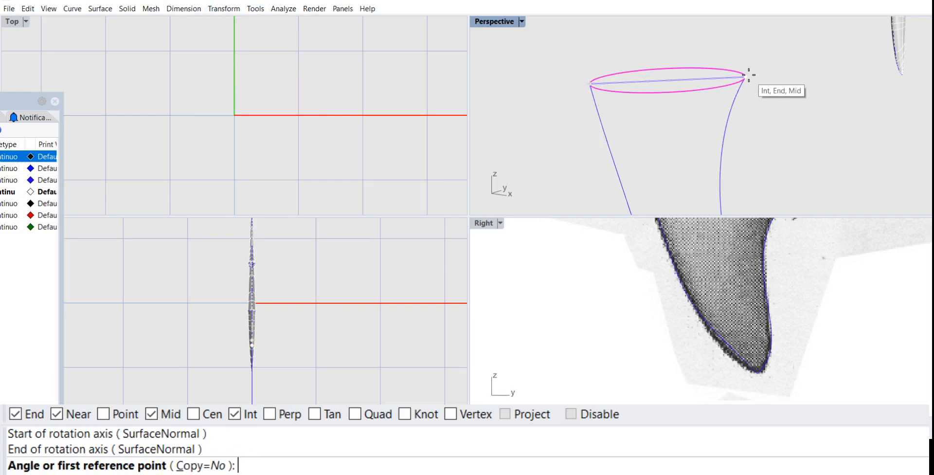
type("90")
key("Return")
right_click_drag(750, 77, 781, 77)
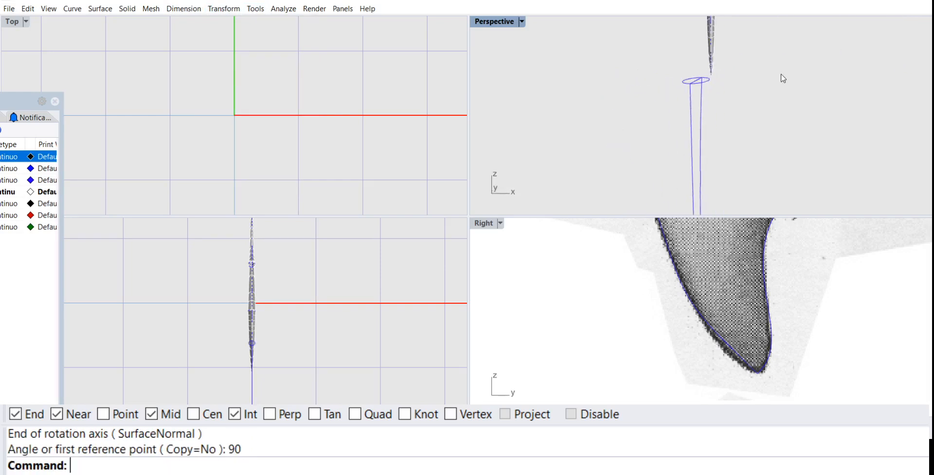
Step: Create a two-rail sweep along the pectoral fin's trailing and leading edge curves, using the rotated ellipse as cross section, without changing cross sections
scroll(781, 80, "down", 8)
right_click_drag(724, 56, 662, 77)
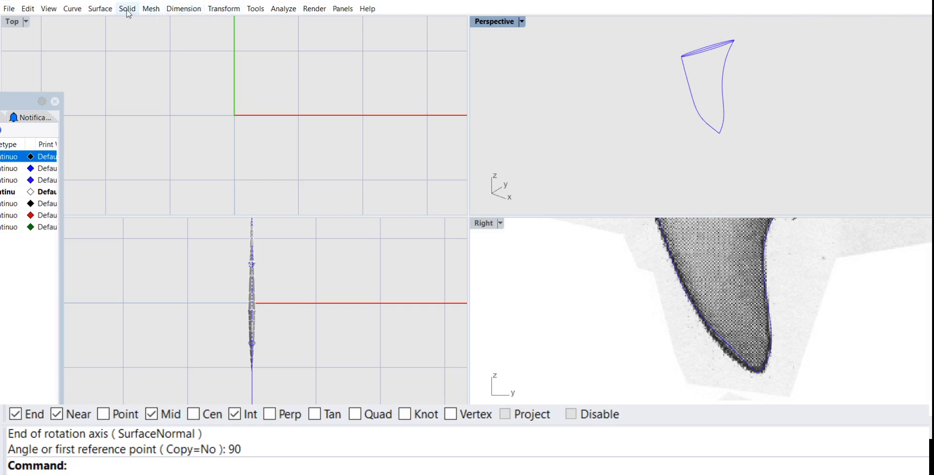
left_click(100, 8)
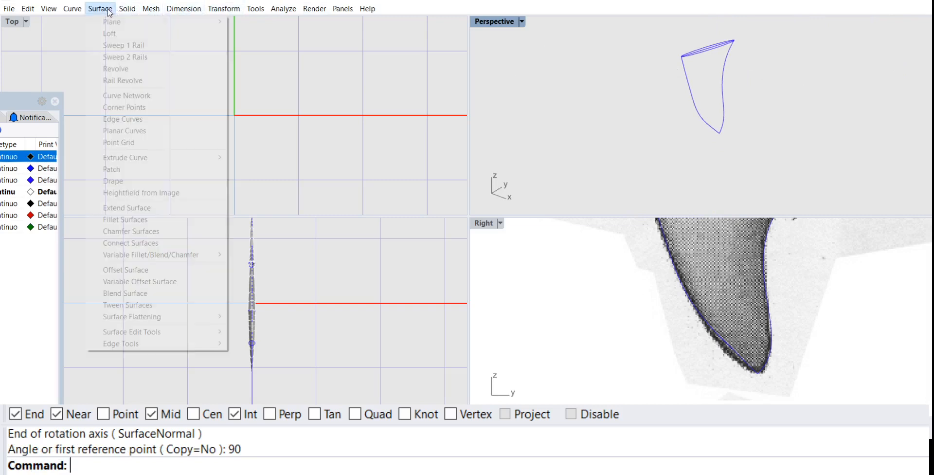
left_click(126, 57)
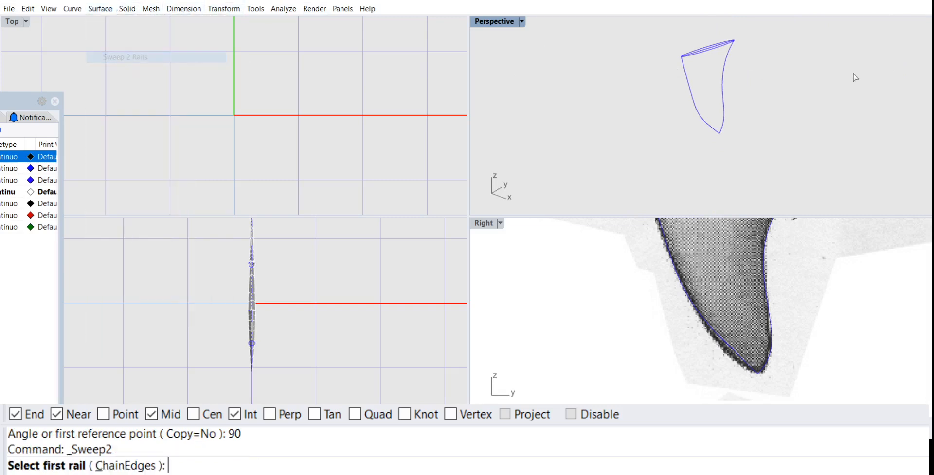
left_click(725, 59)
left_click(689, 90)
scroll(712, 59, "up", 2)
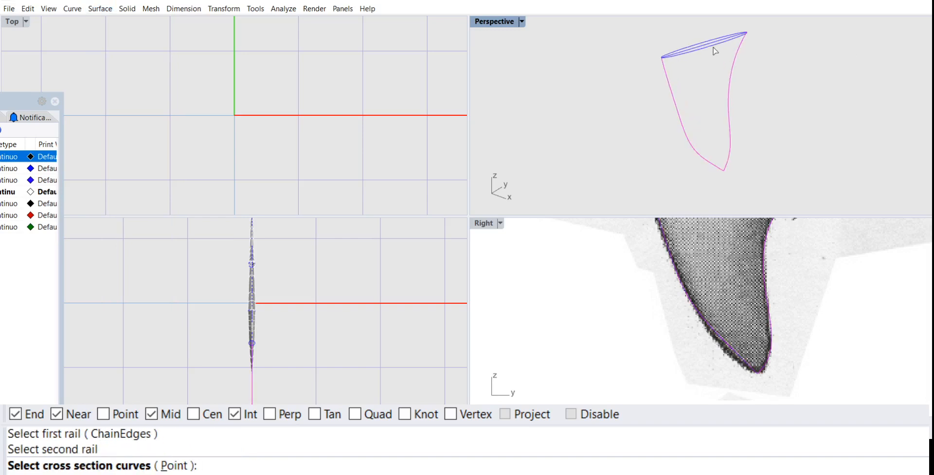
left_click(715, 50)
key("Return")
key("Return")
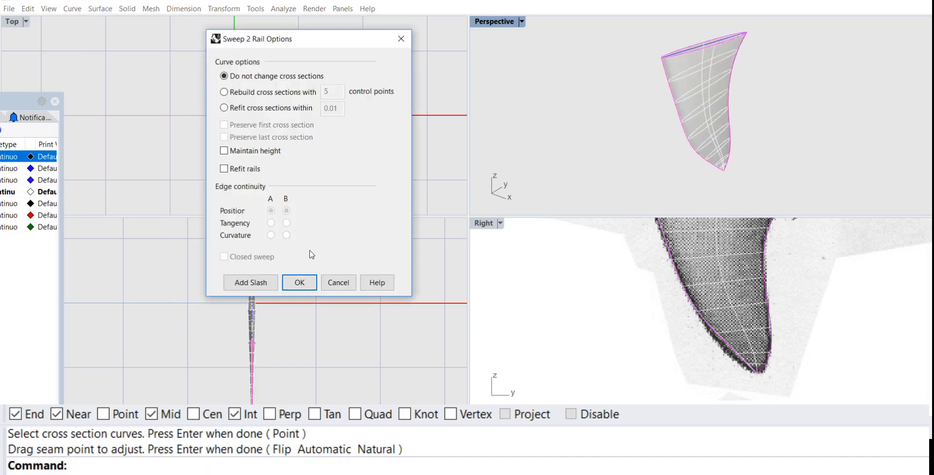
left_click(299, 282)
right_click_drag(847, 34, 718, 112)
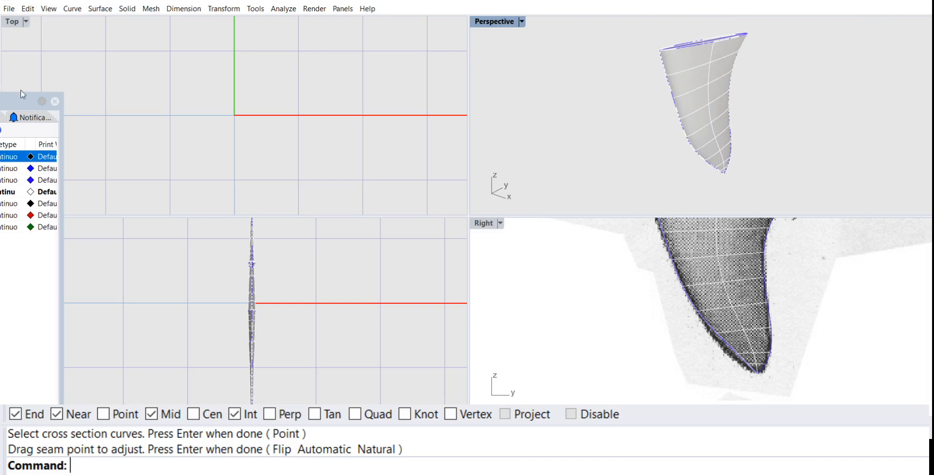
left_click_drag(23, 94, 339, 49)
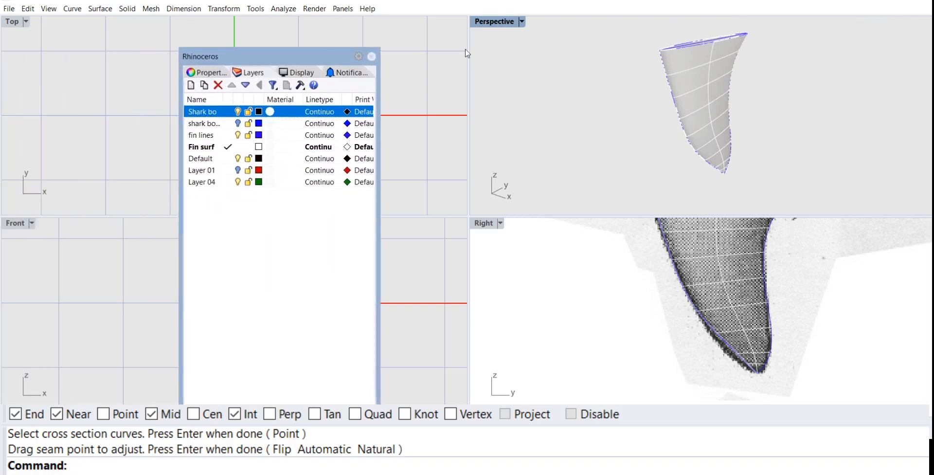
mouse_move(669, 83)
right_mouse_down()
mouse_move(625, 82)
mouse_move(736, 69)
mouse_move(711, 65)
mouse_move(678, 80)
right_mouse_up()
left_click(236, 122)
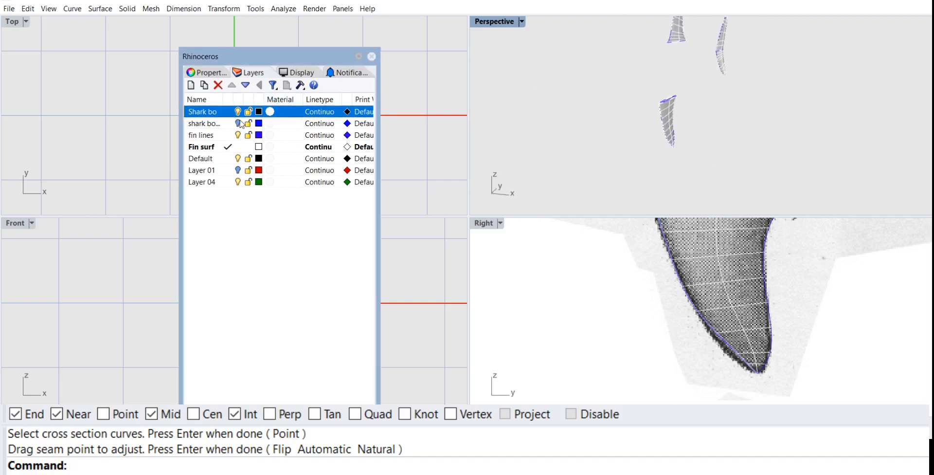
left_click(239, 123)
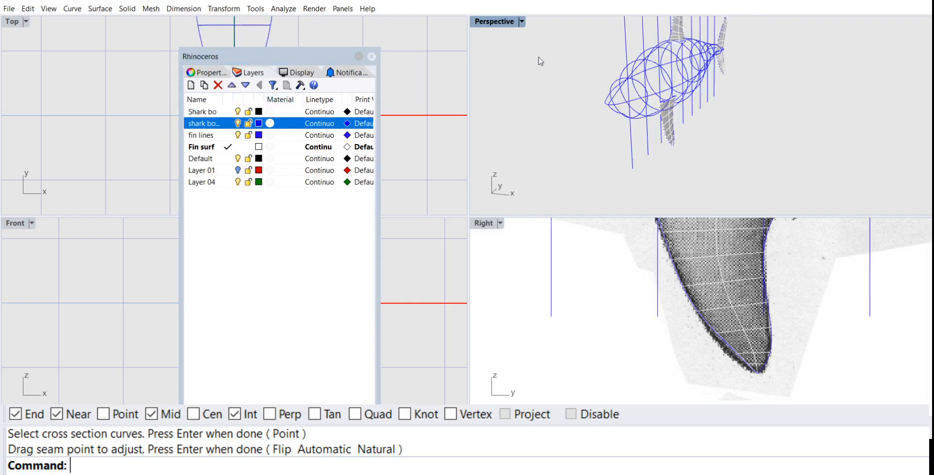
left_click(248, 123)
left_click(237, 123)
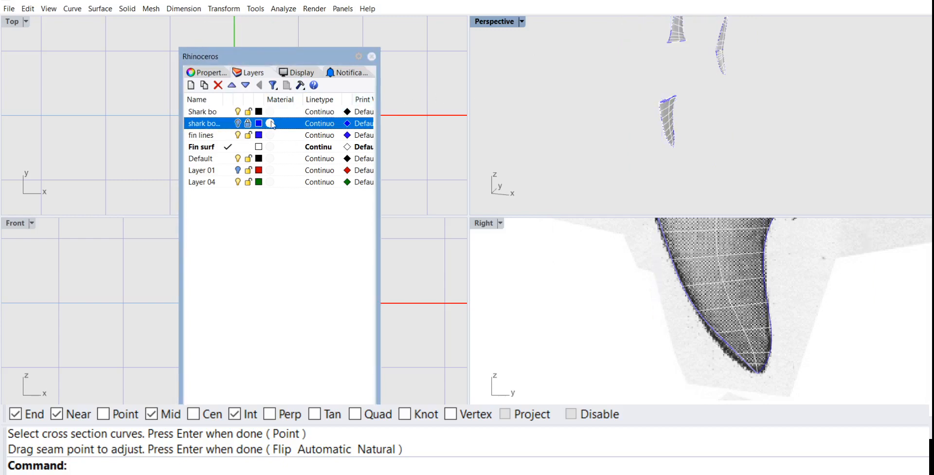
Step: Show the hidden shark body again and move the Layers panel off the front view
type("S")
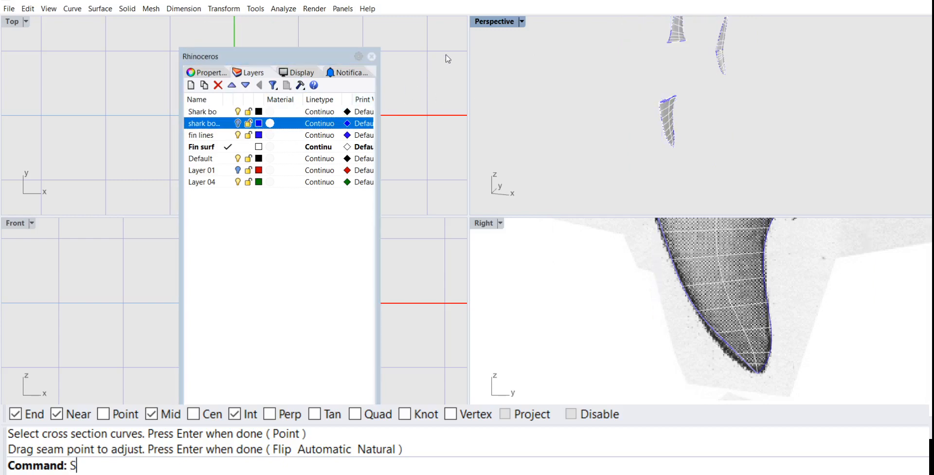
key("Return")
right_click_drag(533, 96, 492, 95)
left_click_drag(310, 53, 701, 124)
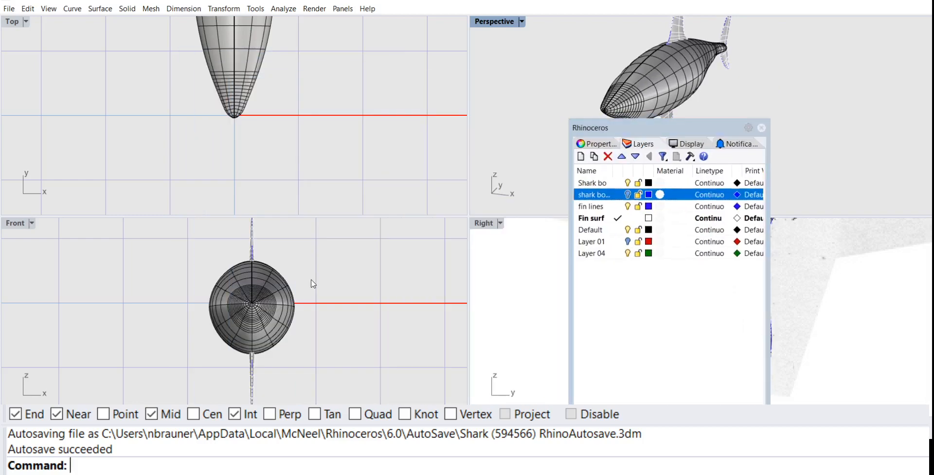
Step: In the front view, rotate the pectoral fin surface about the body's centre so it angles outward and downward from the body's side
right_click_drag(313, 281, 277, 304)
scroll(277, 284, "down", 7)
scroll(279, 306, "up", 9)
type("O")
key("Return")
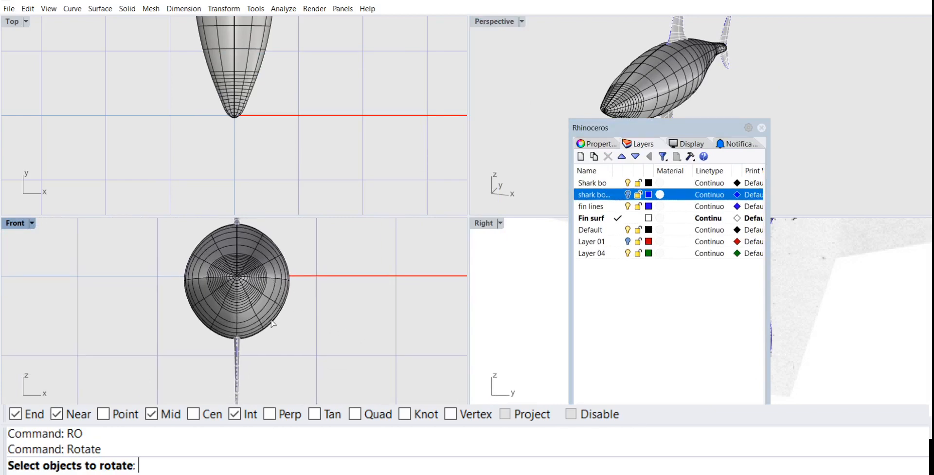
left_click(239, 363)
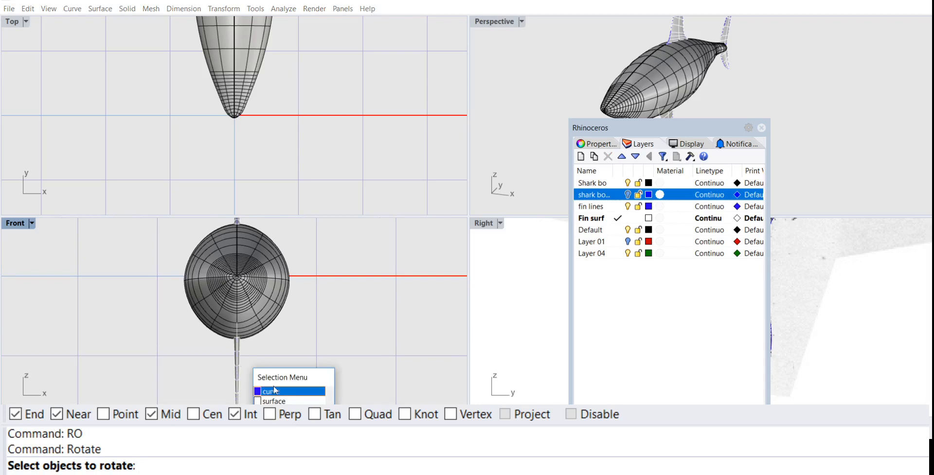
left_click(275, 401)
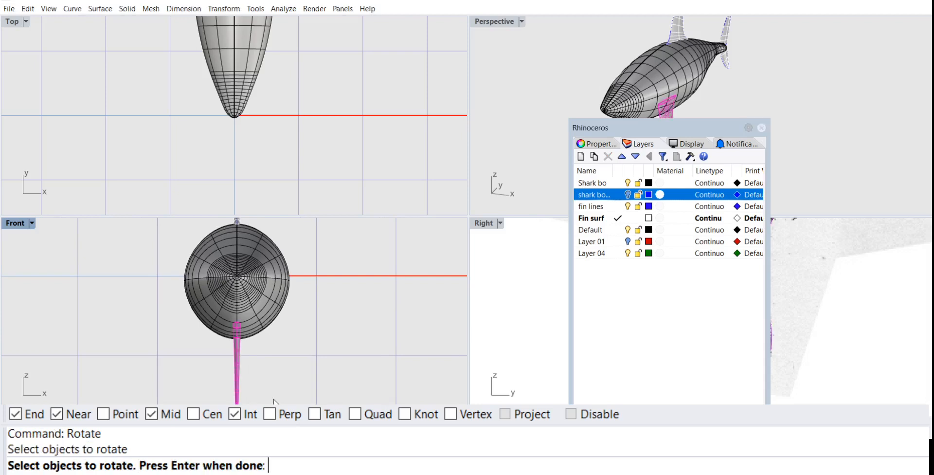
key("Return")
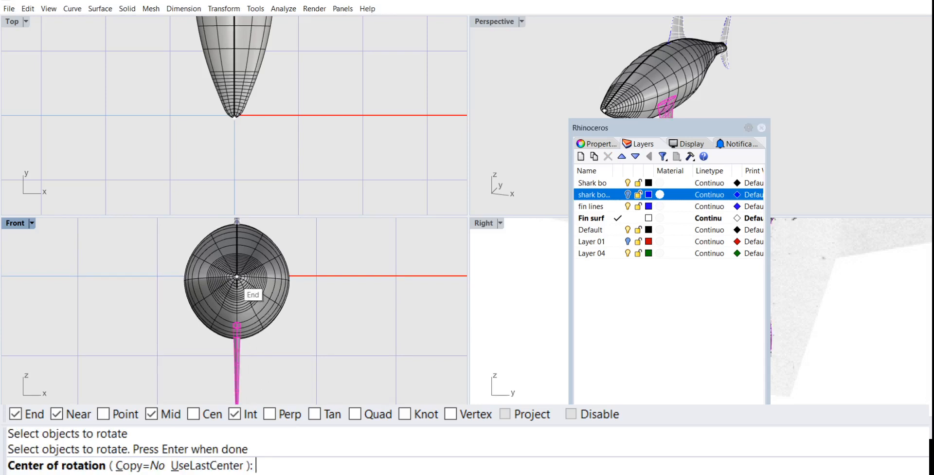
left_click(237, 277)
left_click(152, 361)
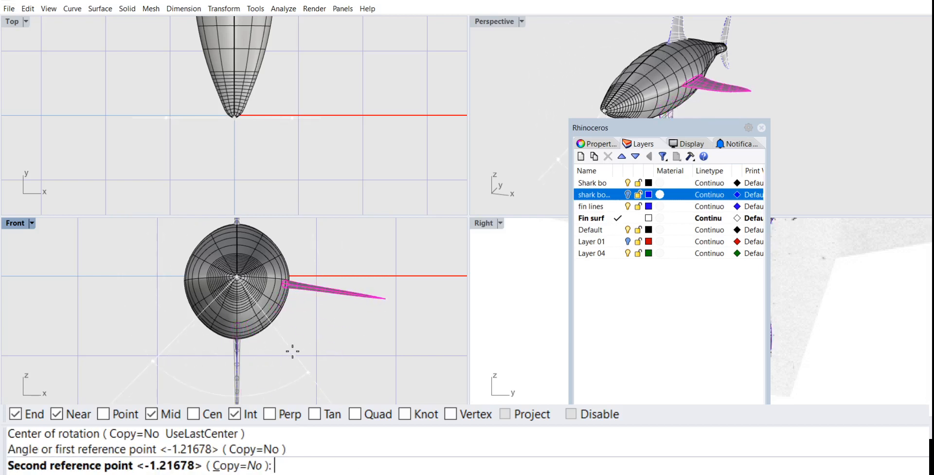
right_click_drag(291, 384, 265, 363)
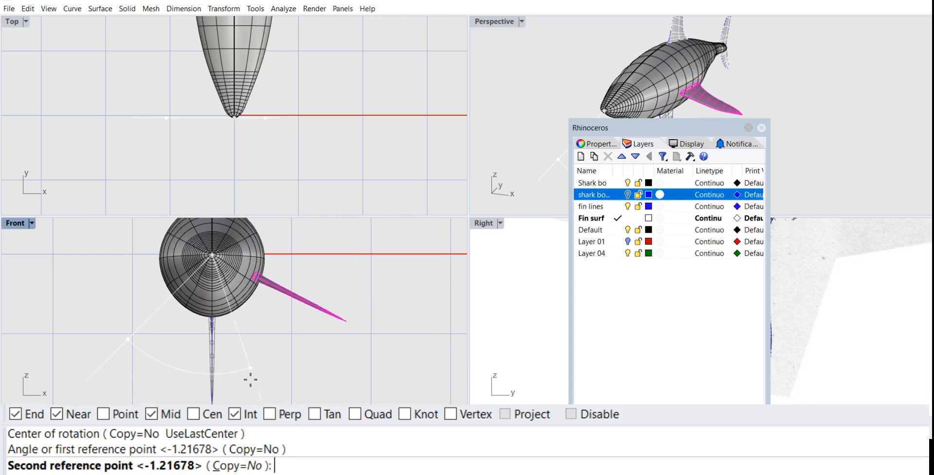
key("Escape")
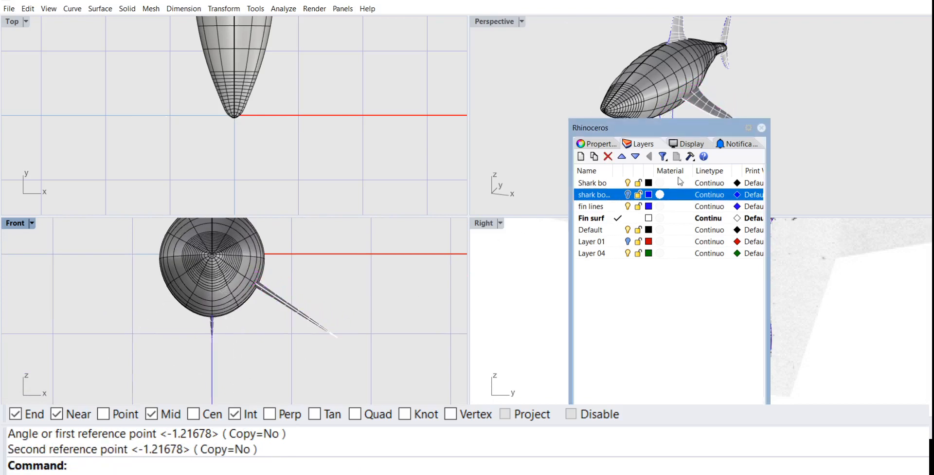
double_click(511, 27)
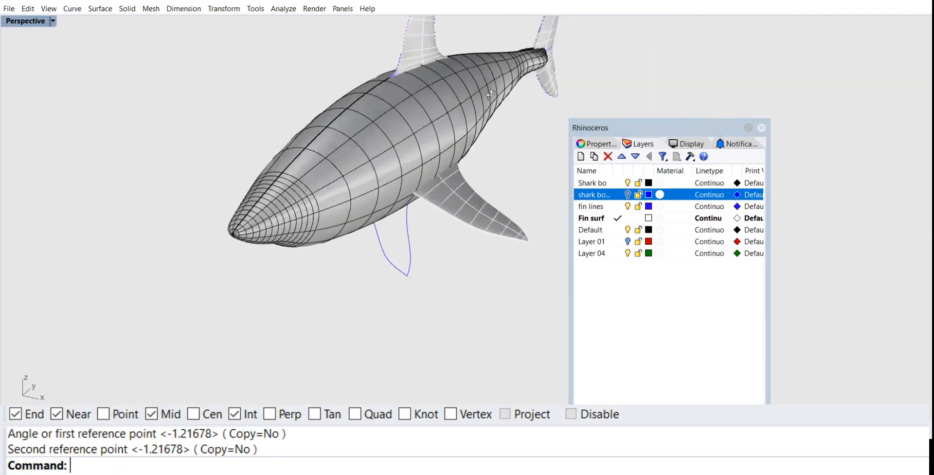
right_click_drag(155, 73, 499, 97)
double_click(25, 21)
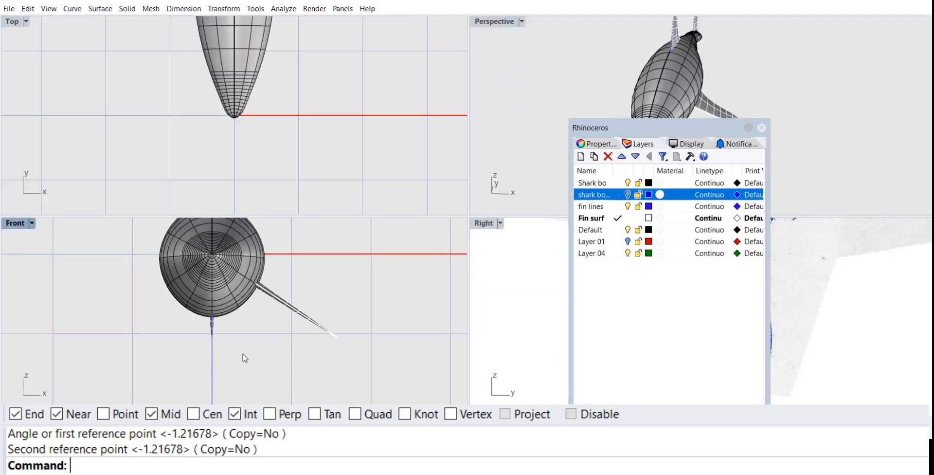
Step: Turn Ortho on and mirror a copy of the pectoral fin surface across the body's vertical centre line in the front view
scroll(245, 363, "down", 3)
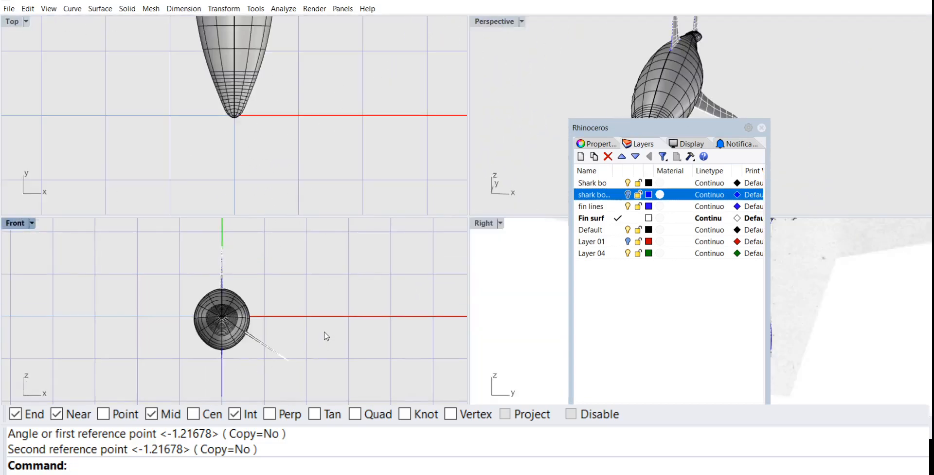
key("F8")
scroll(250, 333, "up", 3)
type("M")
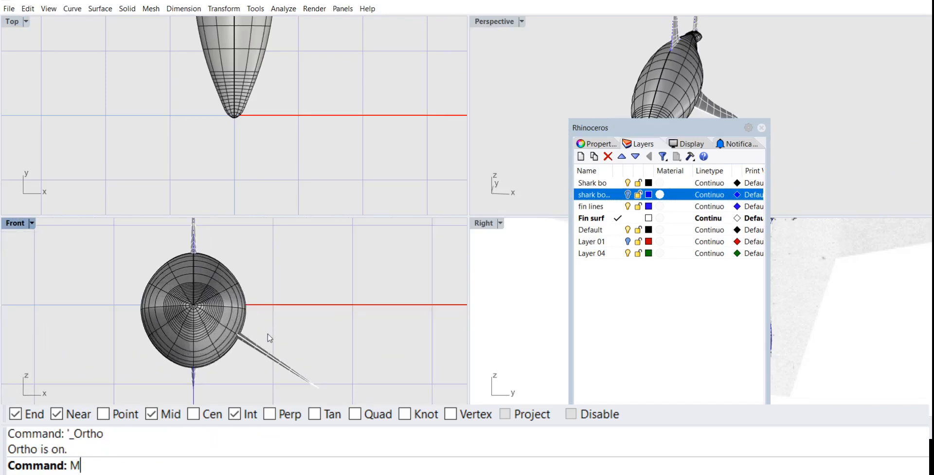
type("I")
key("Return")
left_click(261, 348)
key("Return")
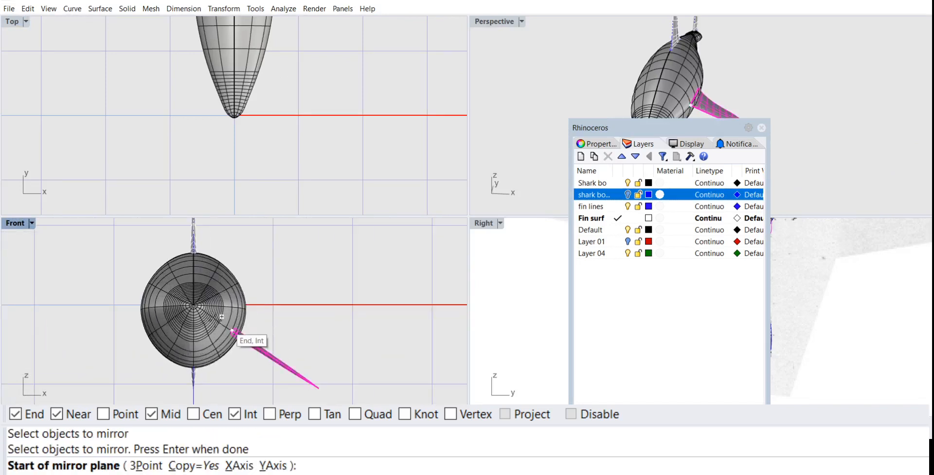
scroll(203, 305, "up", 6)
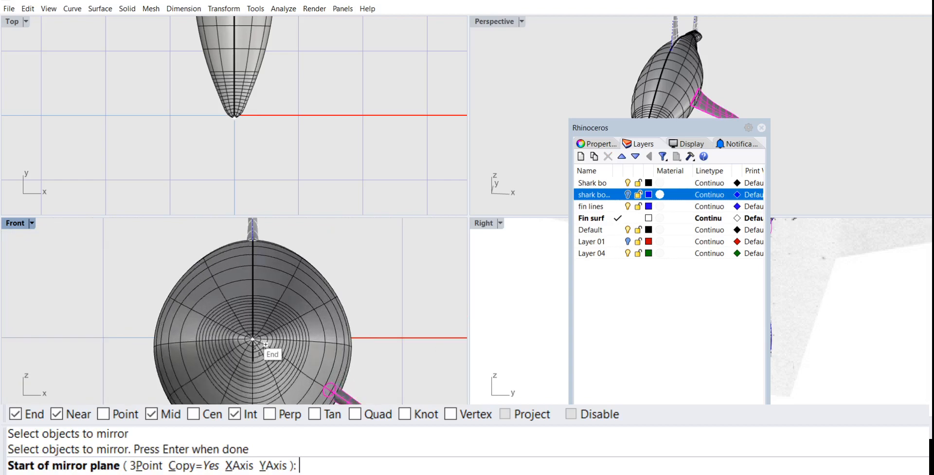
left_click(248, 332)
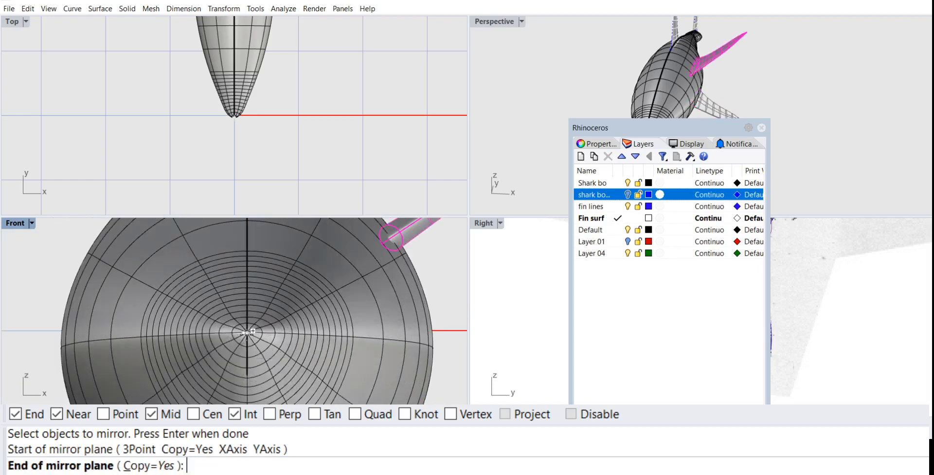
scroll(257, 322, "down", 8)
right_click_drag(258, 317, 255, 352)
right_click_drag(263, 286, 260, 334)
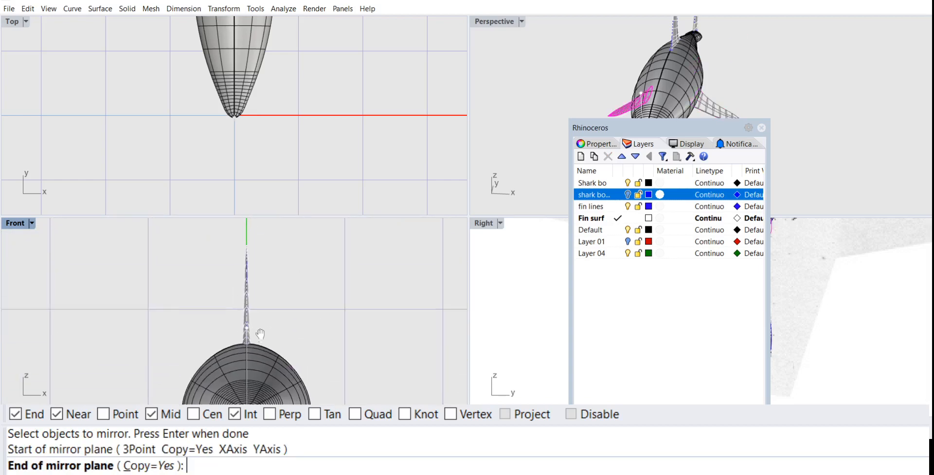
left_click(252, 248)
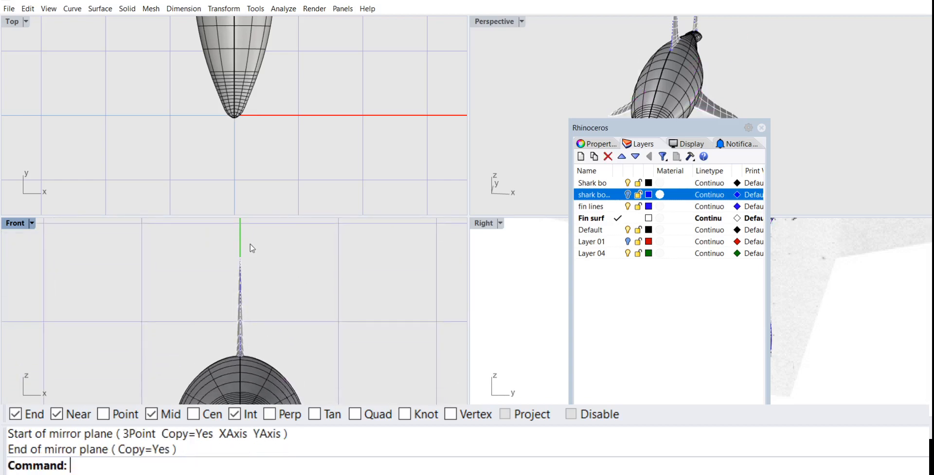
Step: Examine both pectoral fins and their fit to the shark's body from all sides in an enlarged perspective view
double_click(489, 23)
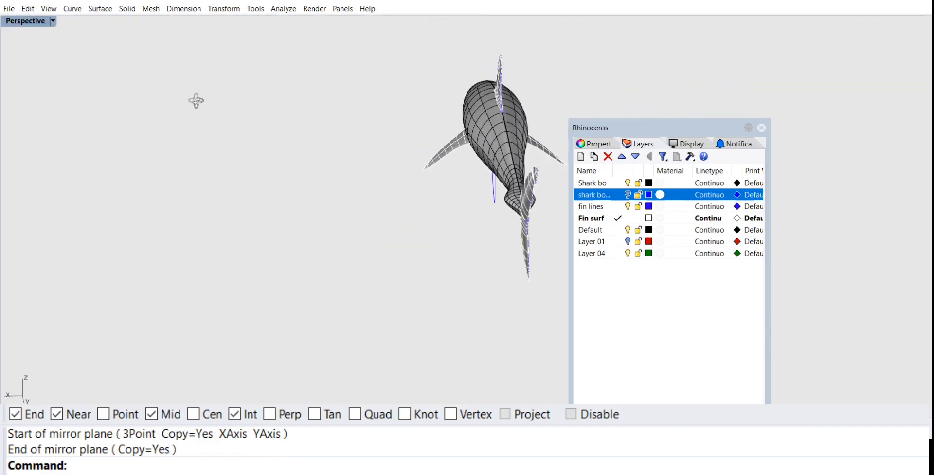
right_click_drag(177, 99, 411, 106)
right_click_drag(490, 113, 650, 99)
right_click_drag(412, 106, 287, 129)
scroll(437, 115, "up", 6)
right_click_drag(436, 115, 381, 176, "shift")
scroll(389, 157, "down", 9)
scroll(410, 162, "up", 5)
scroll(284, 116, "up", 3)
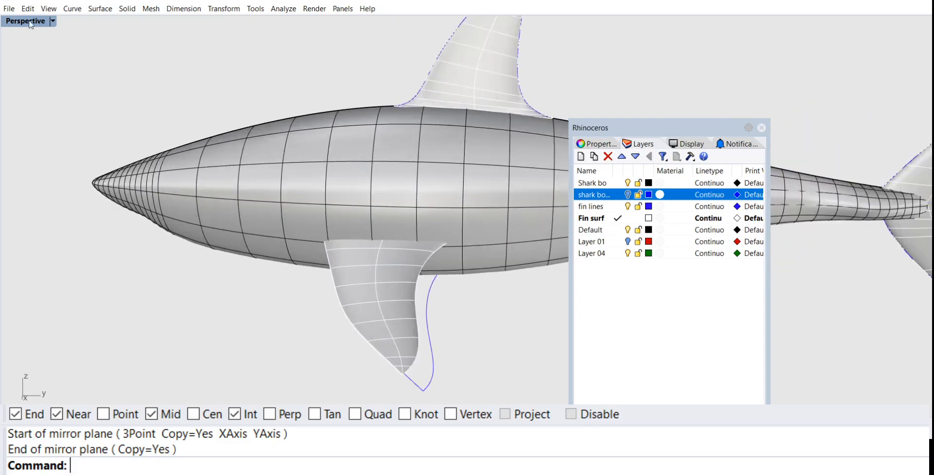